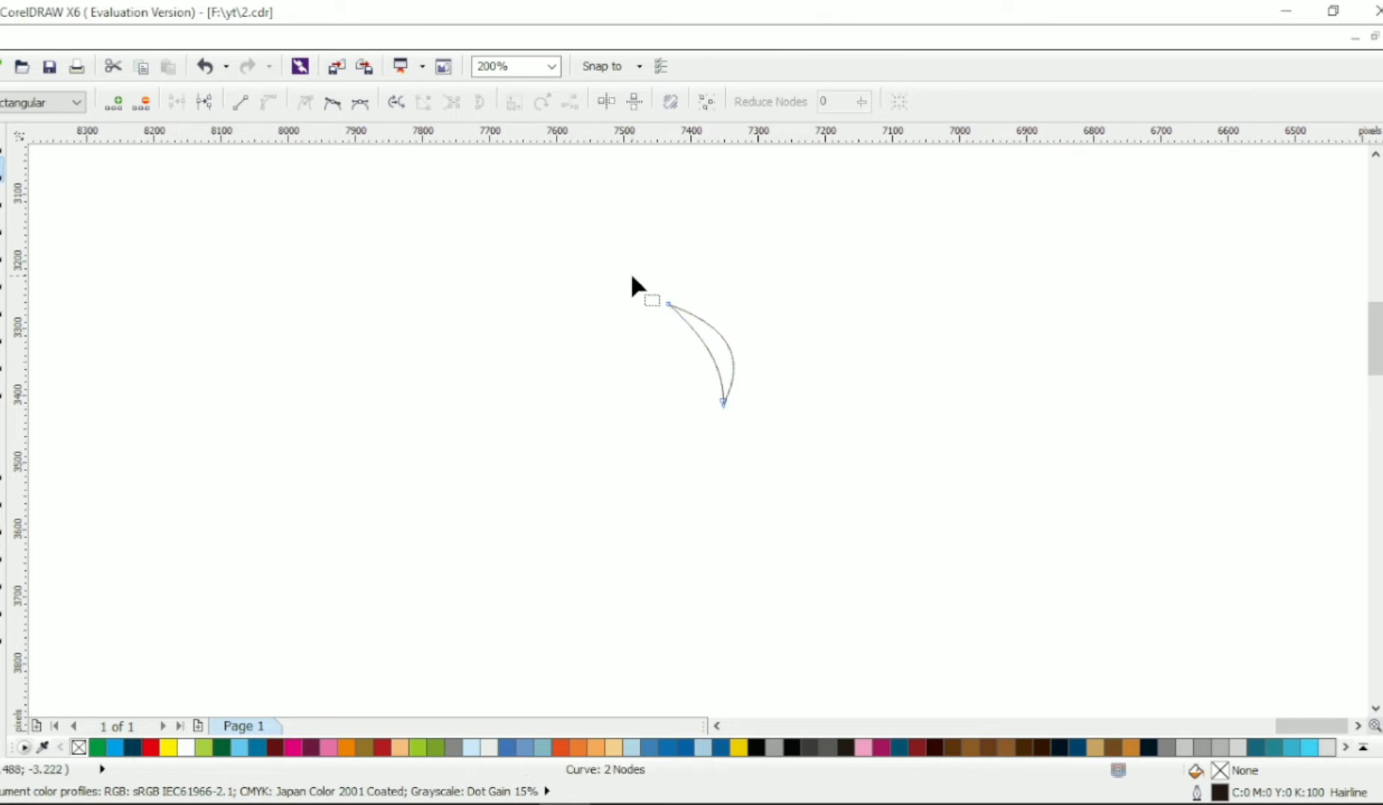
Reshape the curve handles of the small crescent to form a slim S-shaped flame tongue.
left_click_drag(630, 272, 631, 370)
left_click_drag(720, 323, 671, 352)
left_click(751, 352)
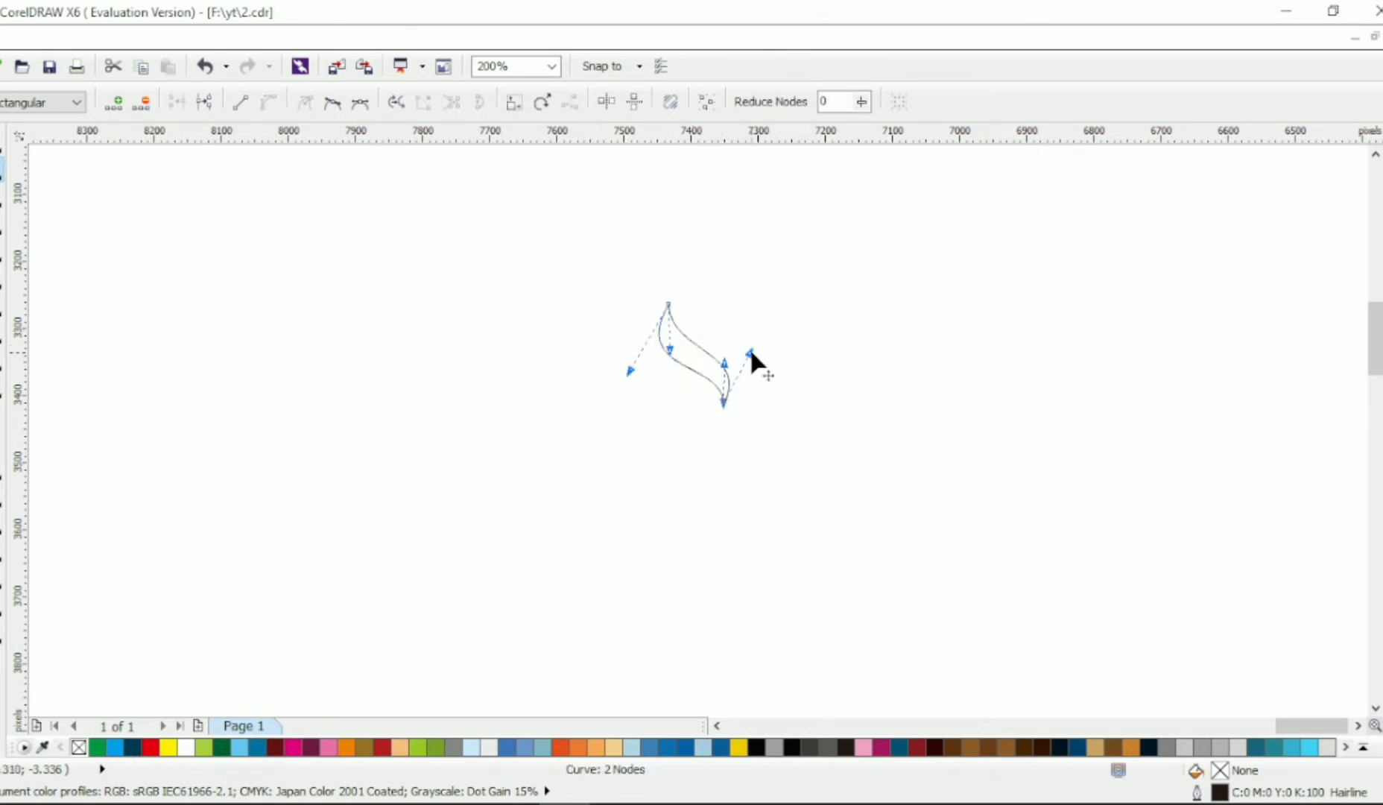
Draw an open three-segment Bezier path from the small tongue's lower tip, around below it and up to its upper right.
left_click(3, 252)
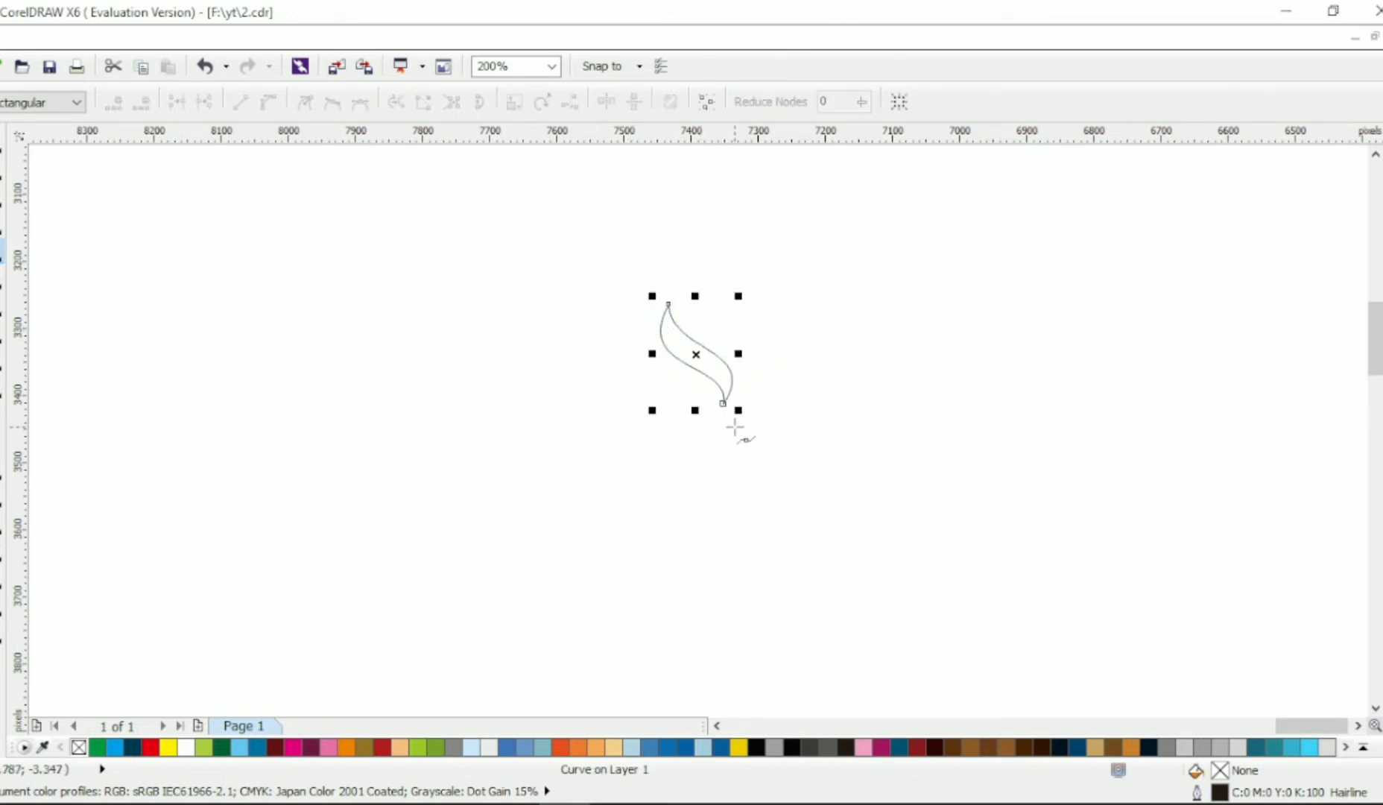
left_click(722, 403)
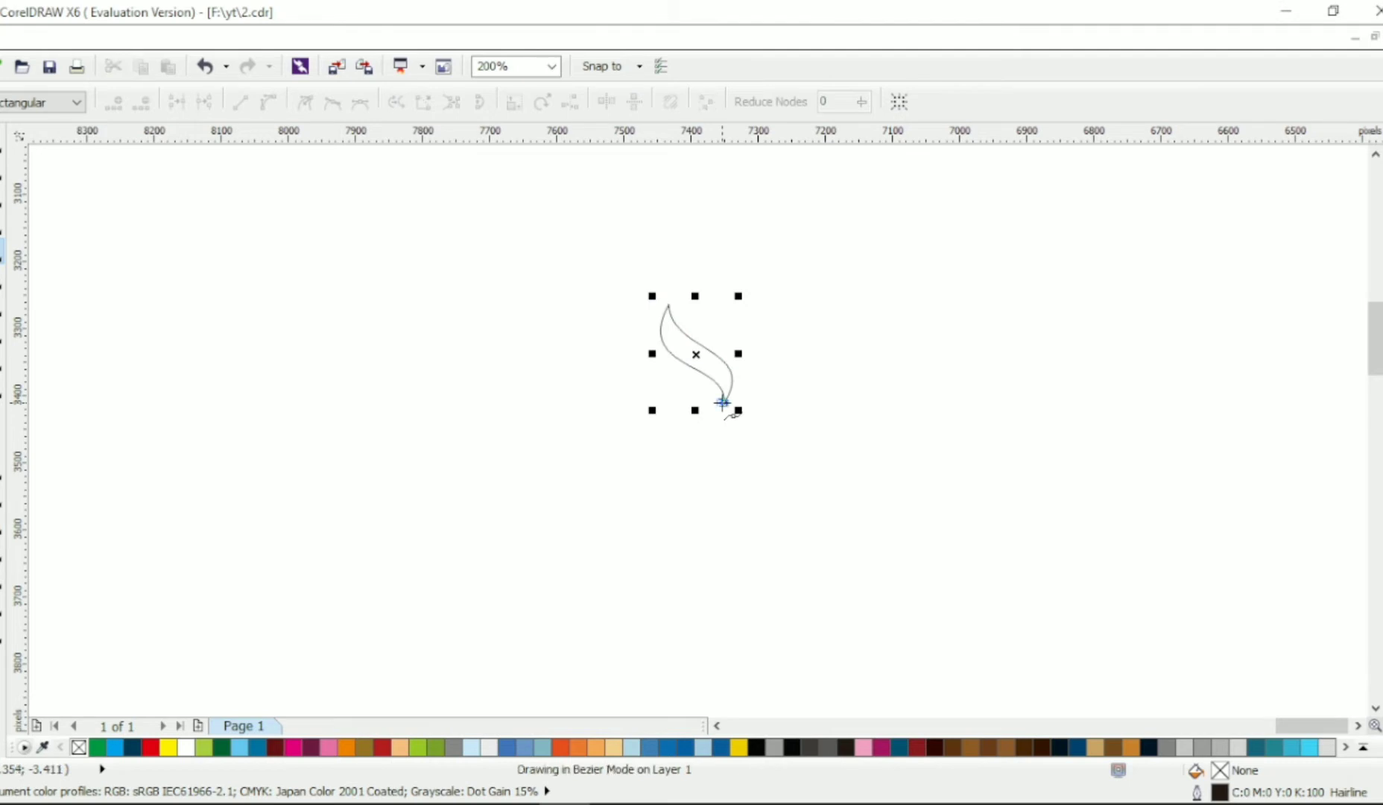
left_click(648, 457)
double_click(855, 418)
left_click(757, 240)
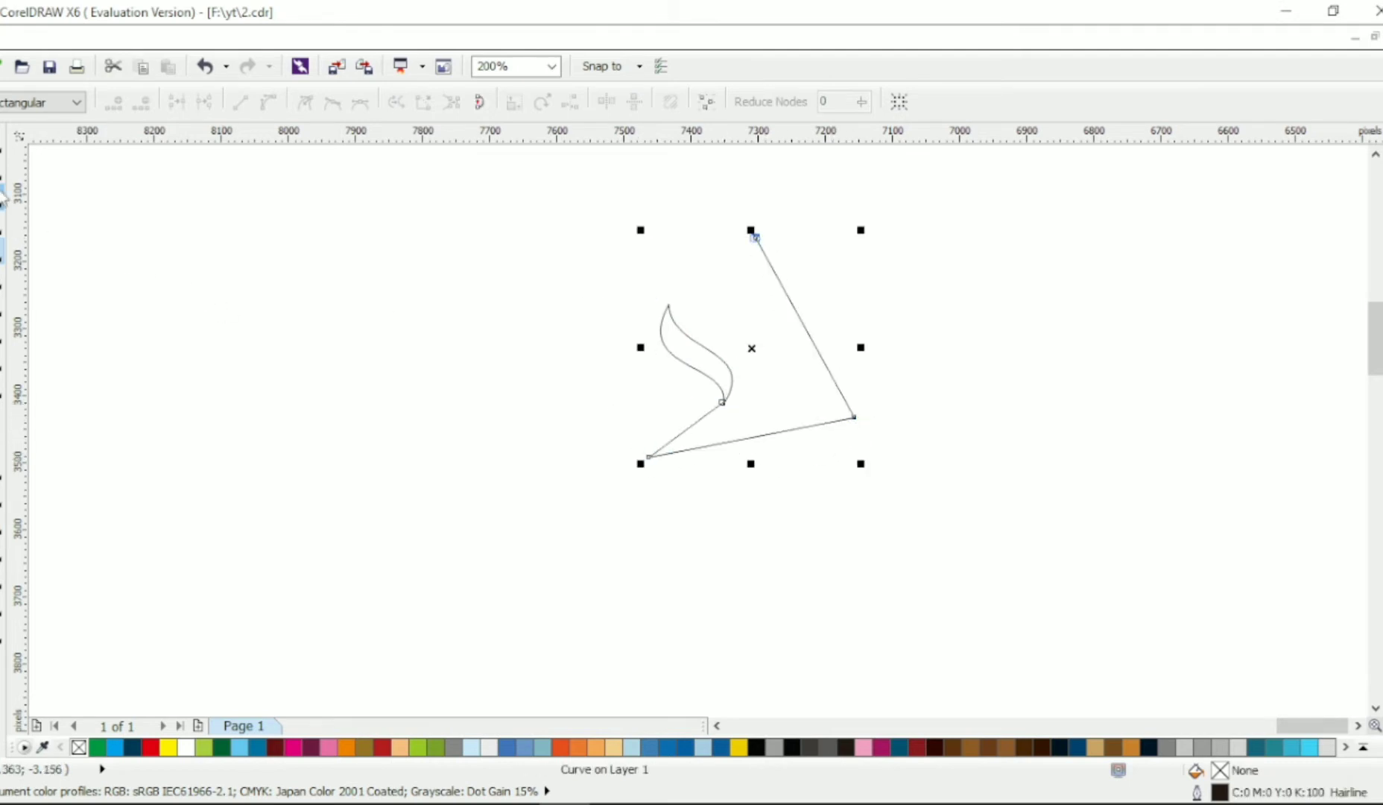
Convert the segments of the new path to curves and make its nodes smooth.
key("F10")
left_click_drag(543, 373, 975, 549)
left_click(332, 102)
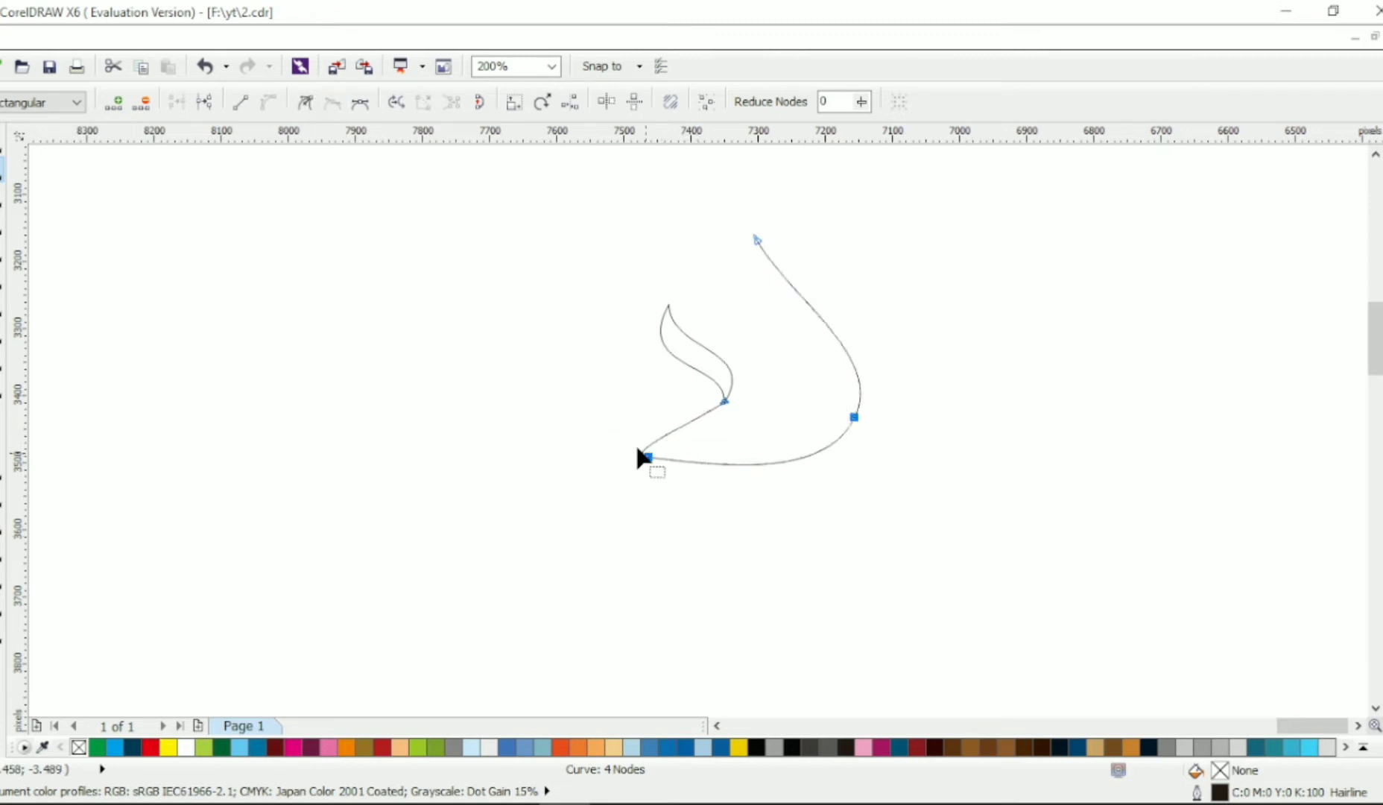
Adjust the nodes and handles of the path's lower part to form a round bowl curling into the tongue's tip.
left_click(714, 463)
left_click_drag(714, 462, 648, 555)
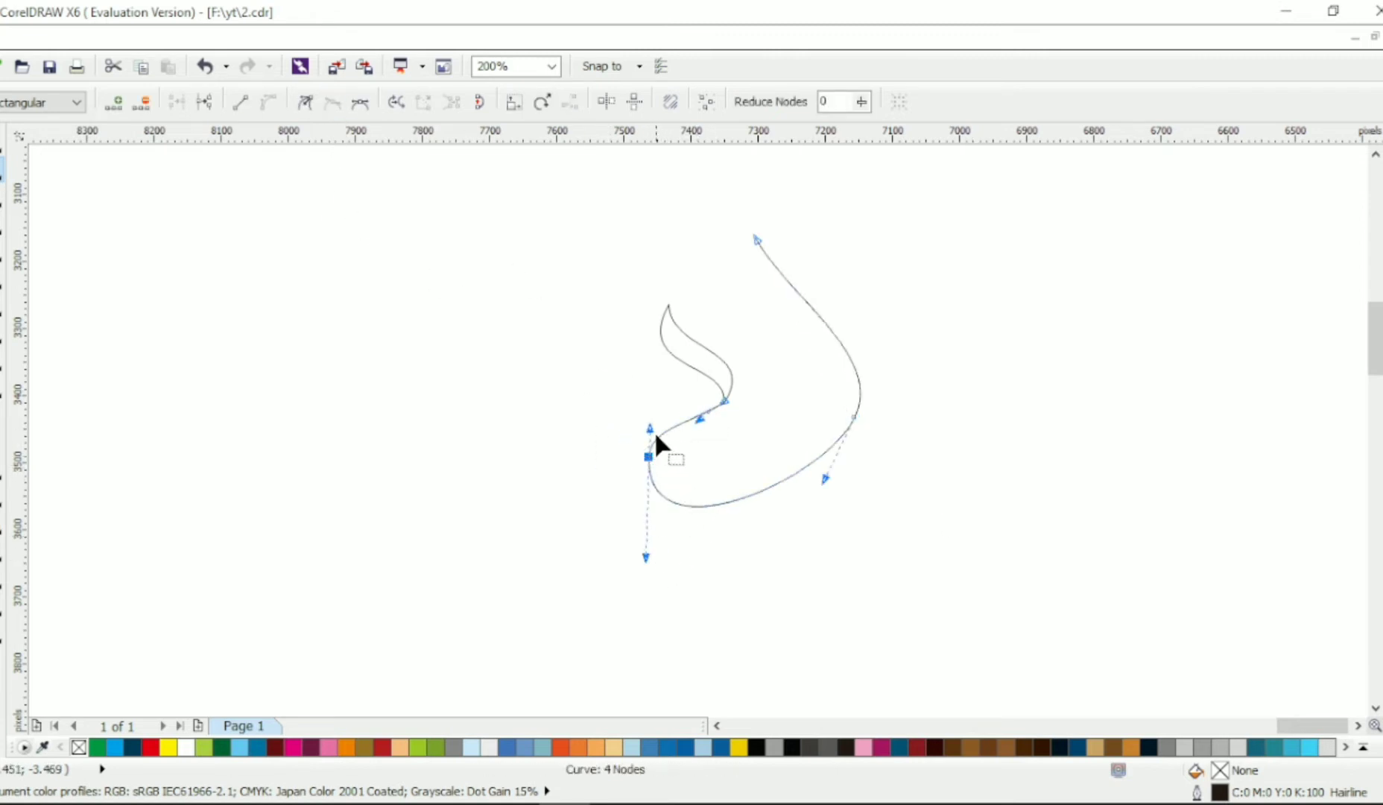
left_click_drag(700, 417, 625, 399)
left_click_drag(854, 418, 818, 426)
left_click_drag(787, 487, 825, 487)
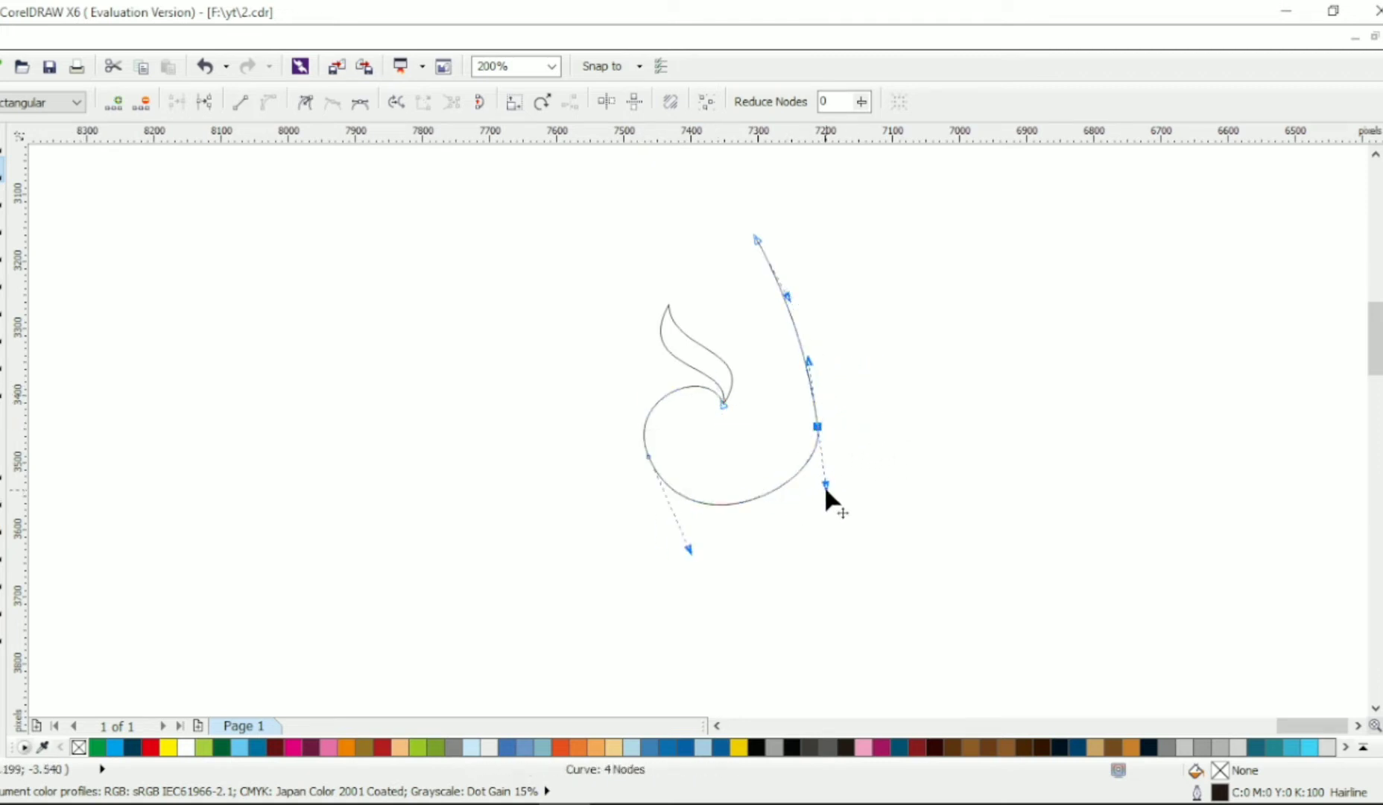
Move the path's upper end node and adjust the right side's handles to form an S-shaped rise above the bowl.
left_click_drag(810, 362, 828, 355)
left_click_drag(755, 237, 697, 226)
left_click_drag(730, 286, 665, 341)
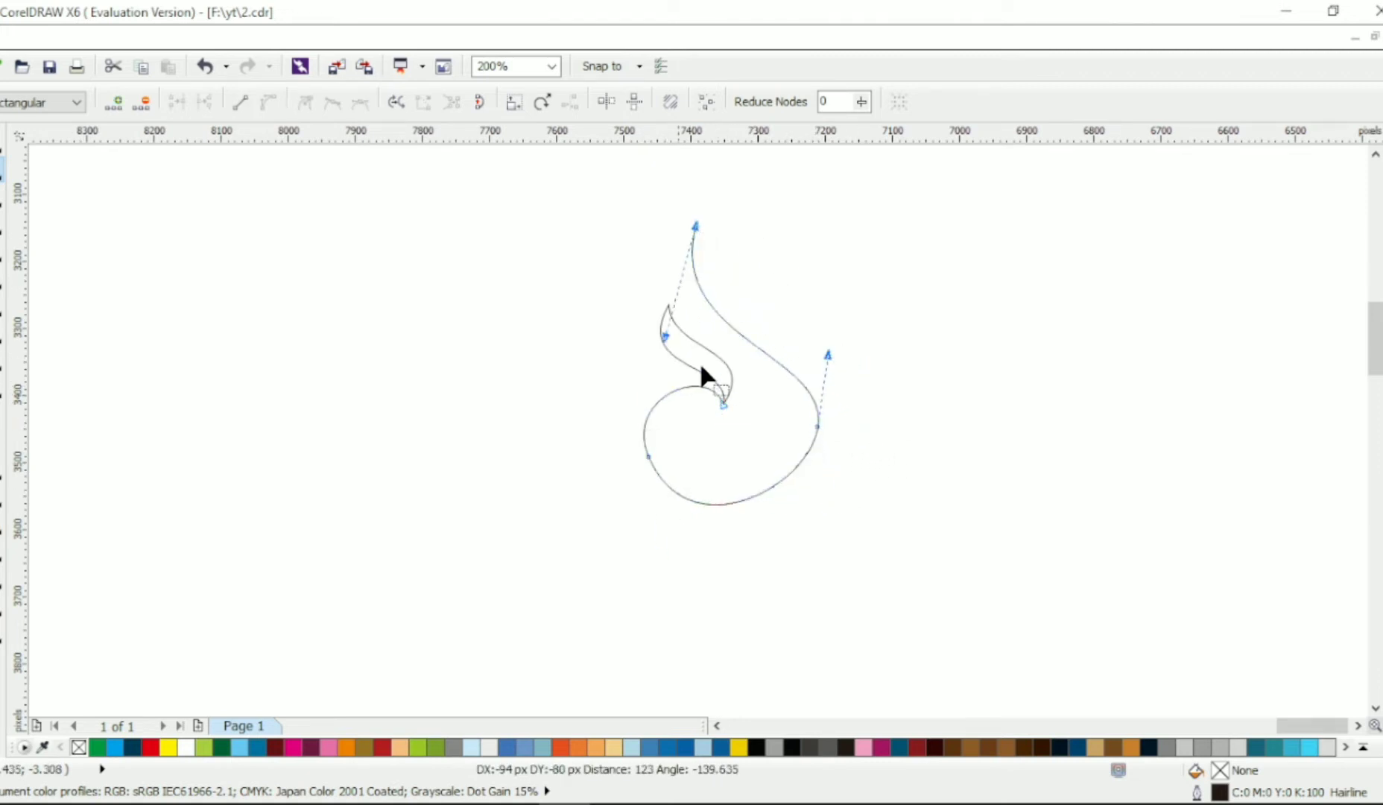
left_click_drag(697, 225, 740, 230)
left_click_drag(711, 322, 718, 311)
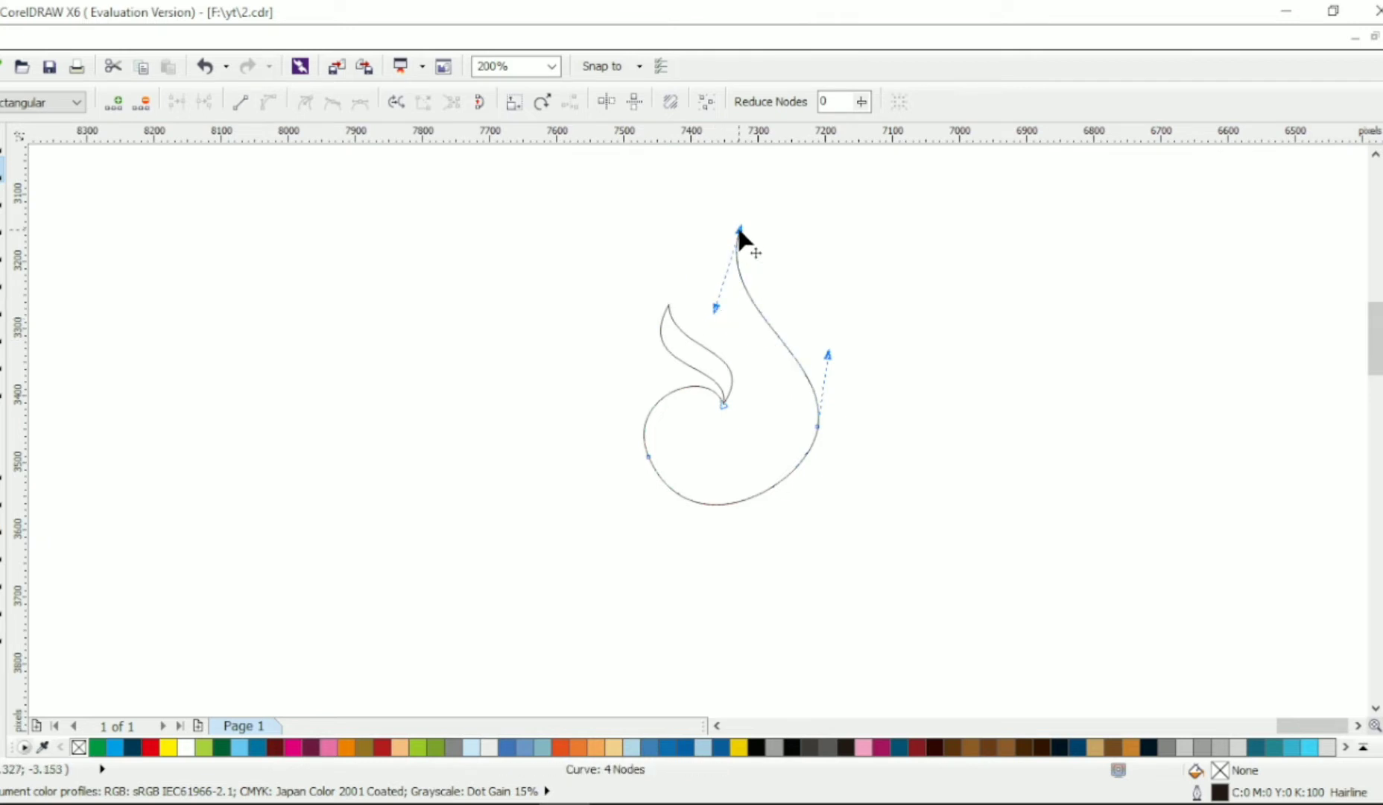
left_click_drag(739, 231, 728, 233)
left_click_drag(705, 314, 718, 329)
left_click_drag(828, 354, 827, 349)
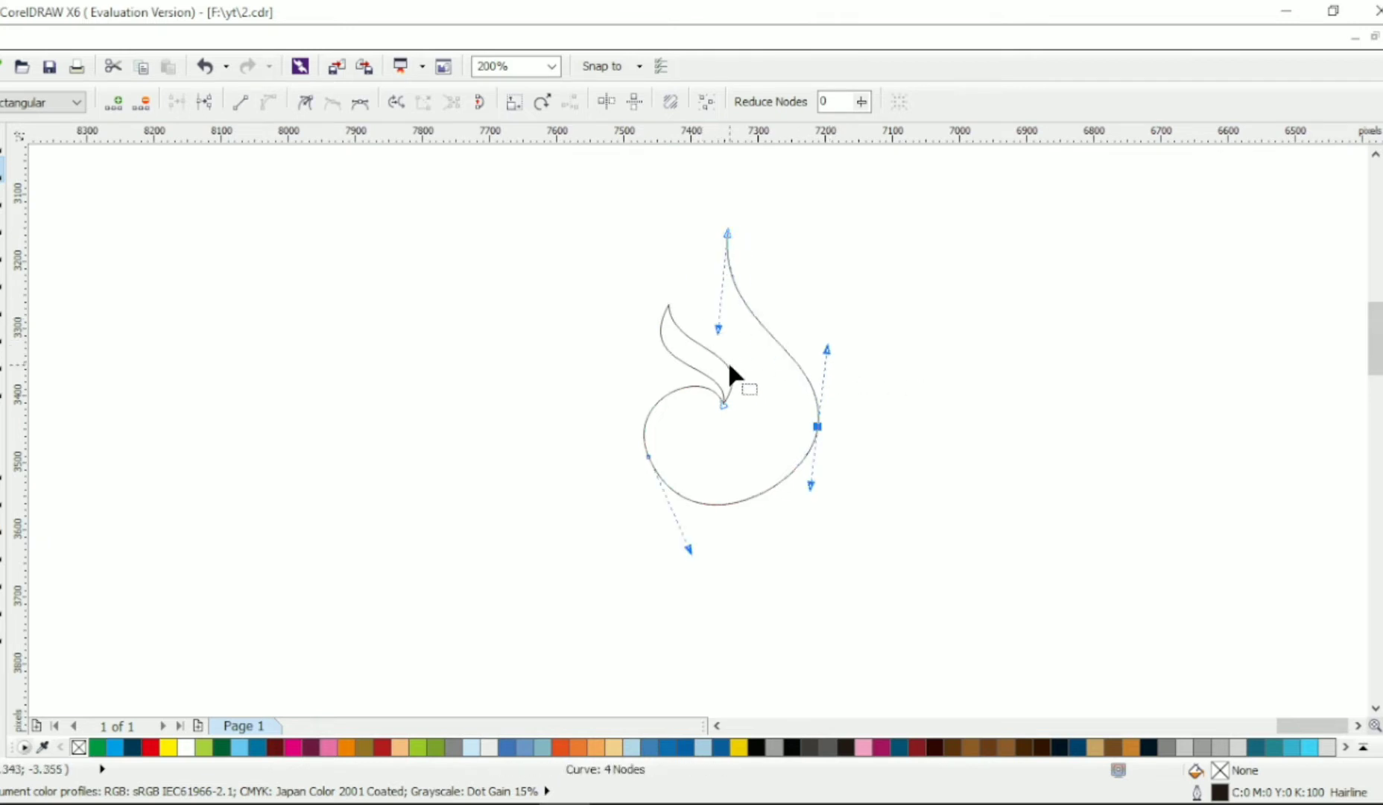
Set the path's outline width to 3.0 mm and convert the outline to an editable object.
left_click(3, 142)
left_click(927, 101)
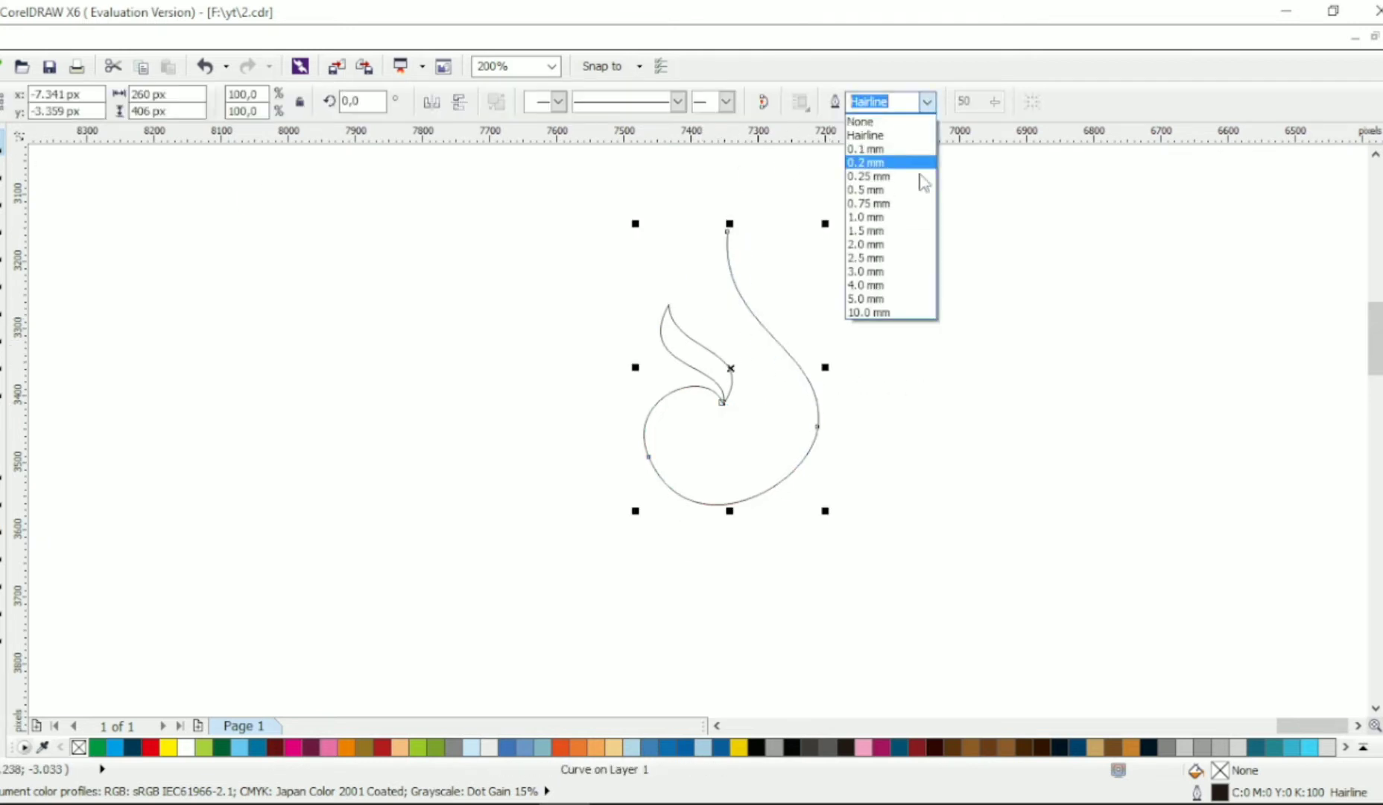
left_click(872, 272)
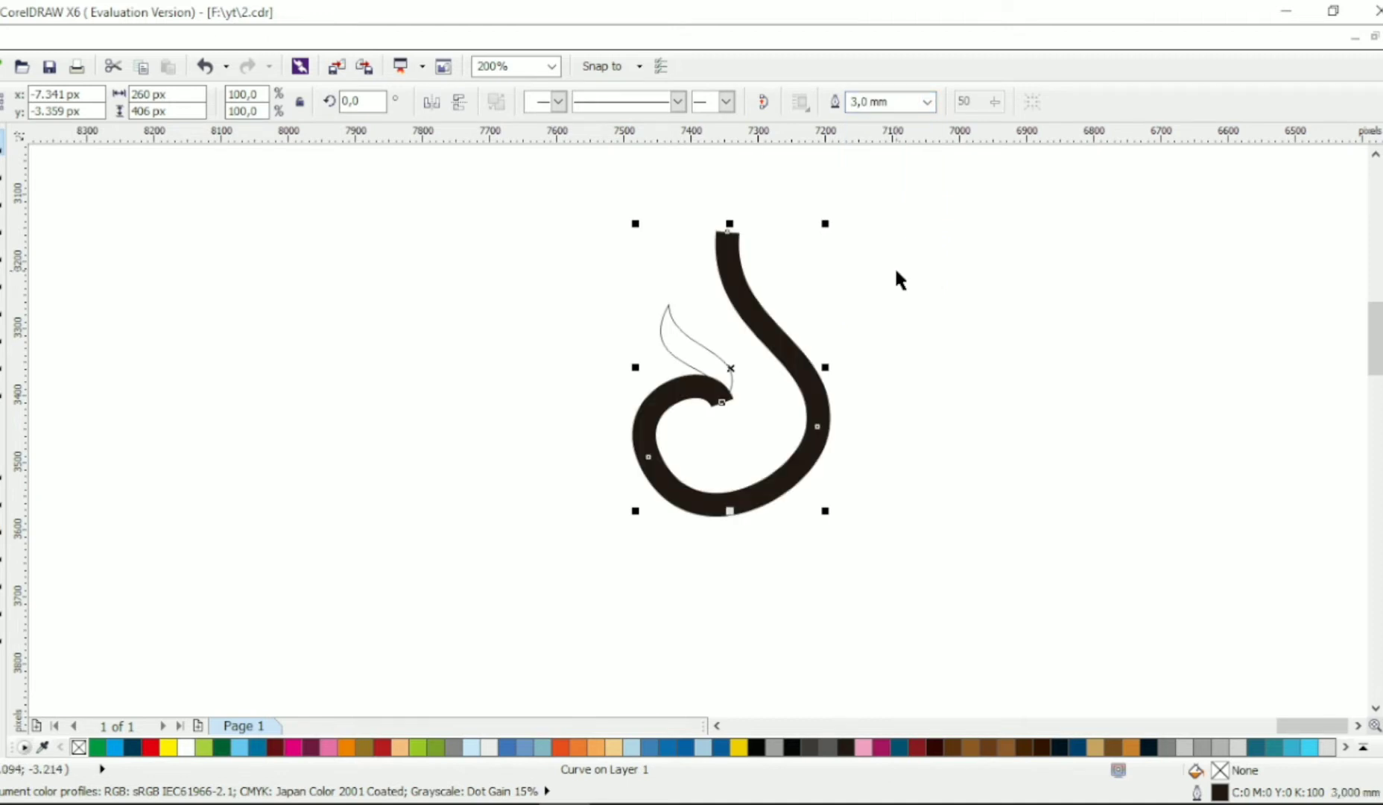
key("F10")
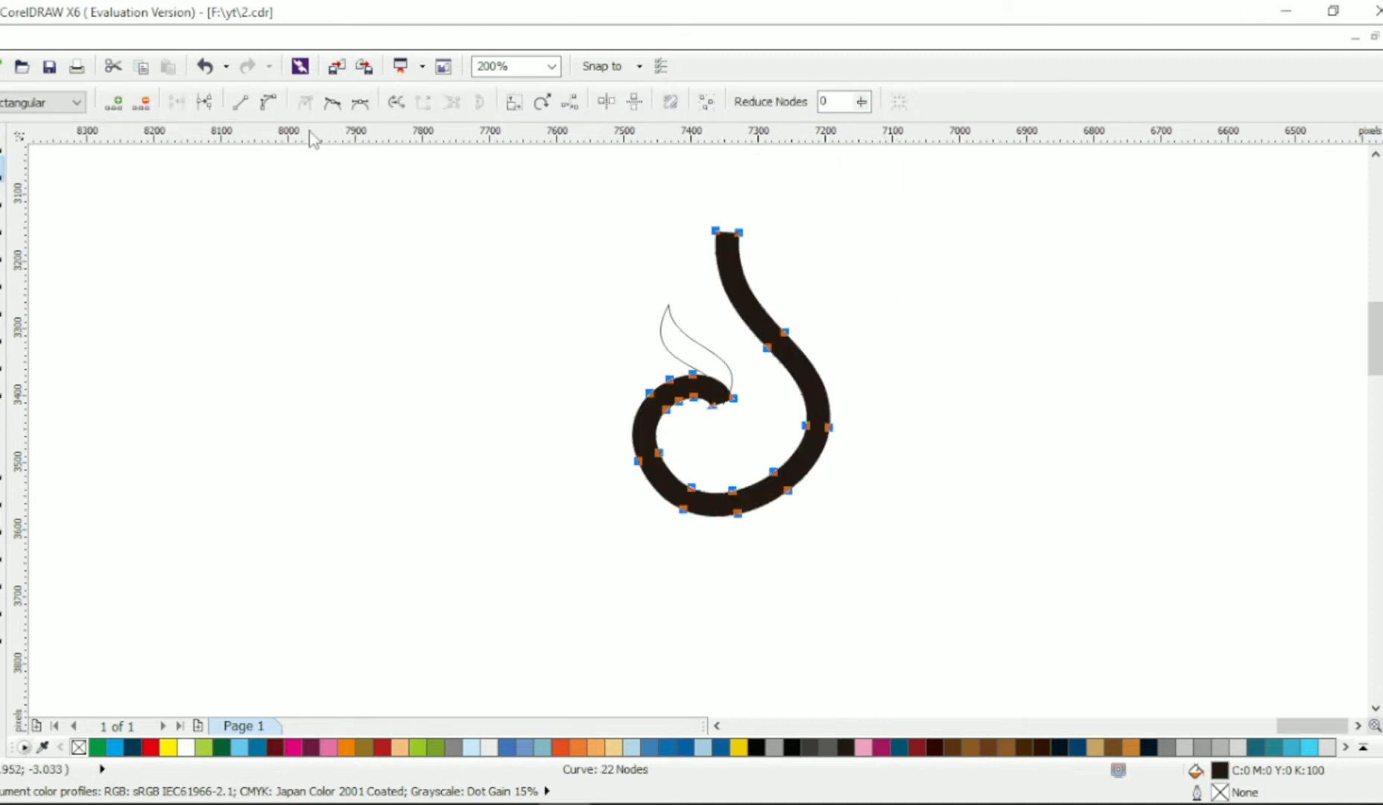
Remove the extra corner node at the band's inner blunt end and move the remaining one toward the tongue's lower tip.
scroll(640, 383, "up", 1)
left_click(783, 457)
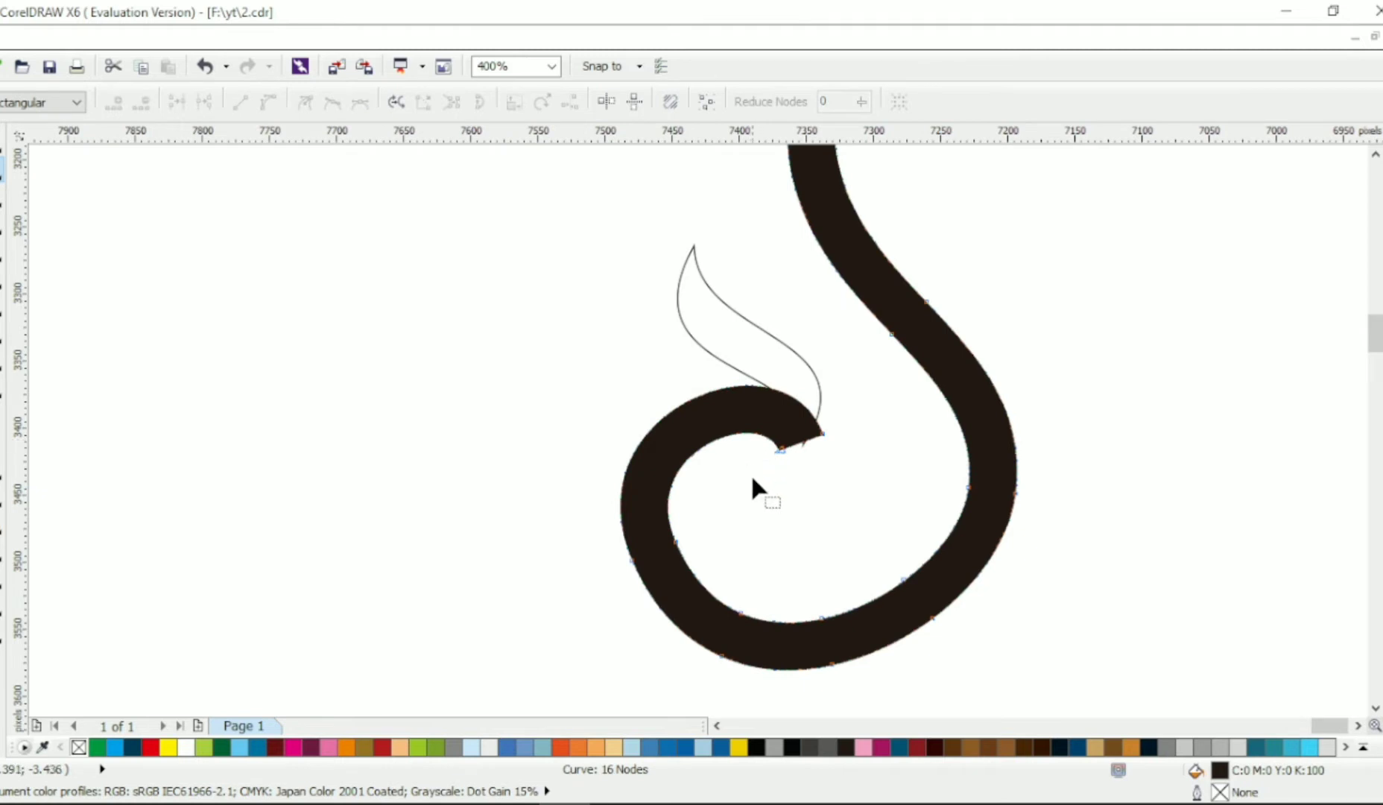
double_click(823, 434)
left_click(781, 450)
left_click_drag(781, 450, 795, 448)
Replace the band's black fill with a thin black outline and reshape its upper-left outer curve around the curl.
right_click(1382, 209)
left_click(1382, 192)
left_click_drag(975, 385, 840, 327)
left_click_drag(789, 441, 771, 372)
left_click_drag(537, 335, 547, 361)
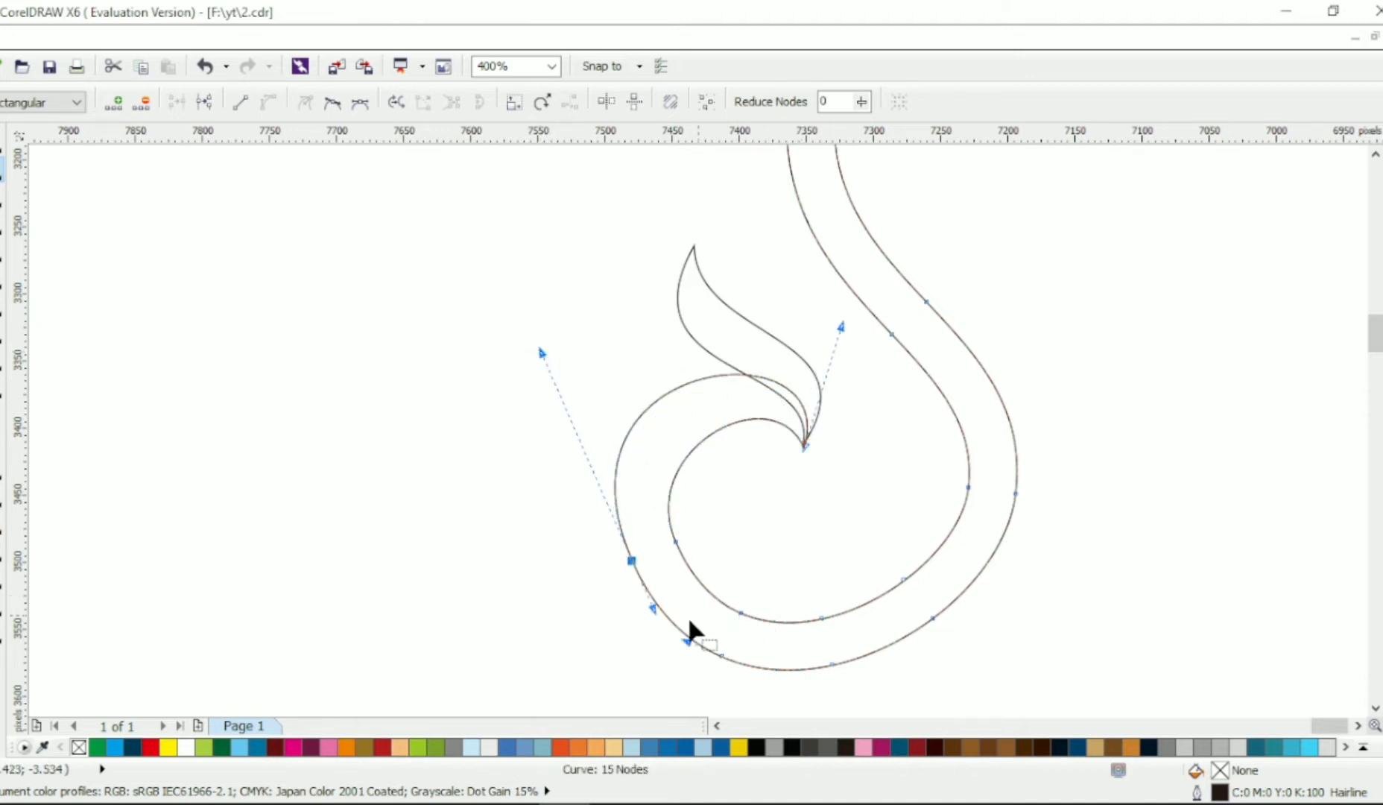
Delete the surplus nodes along the bottom and the far right side of the band.
left_click_drag(547, 574, 852, 707)
key("Delete")
scroll(922, 482, "down", 1)
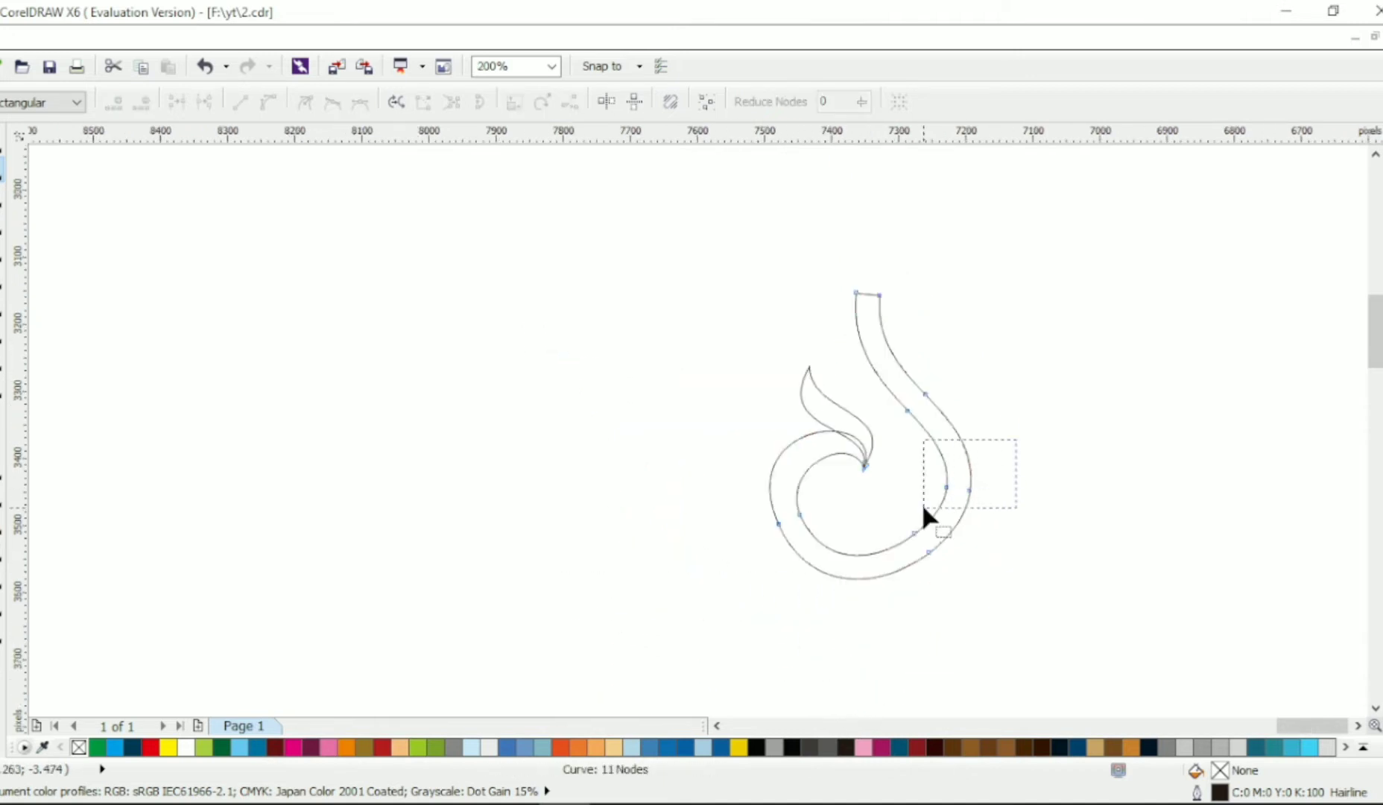
left_click_drag(924, 510, 924, 509)
key("Delete")
Reduce the band's blunt top end to a single node, forming a curved pointed tip.
left_click_drag(840, 268, 914, 316)
key("Delete")
left_click_drag(814, 290, 866, 296)
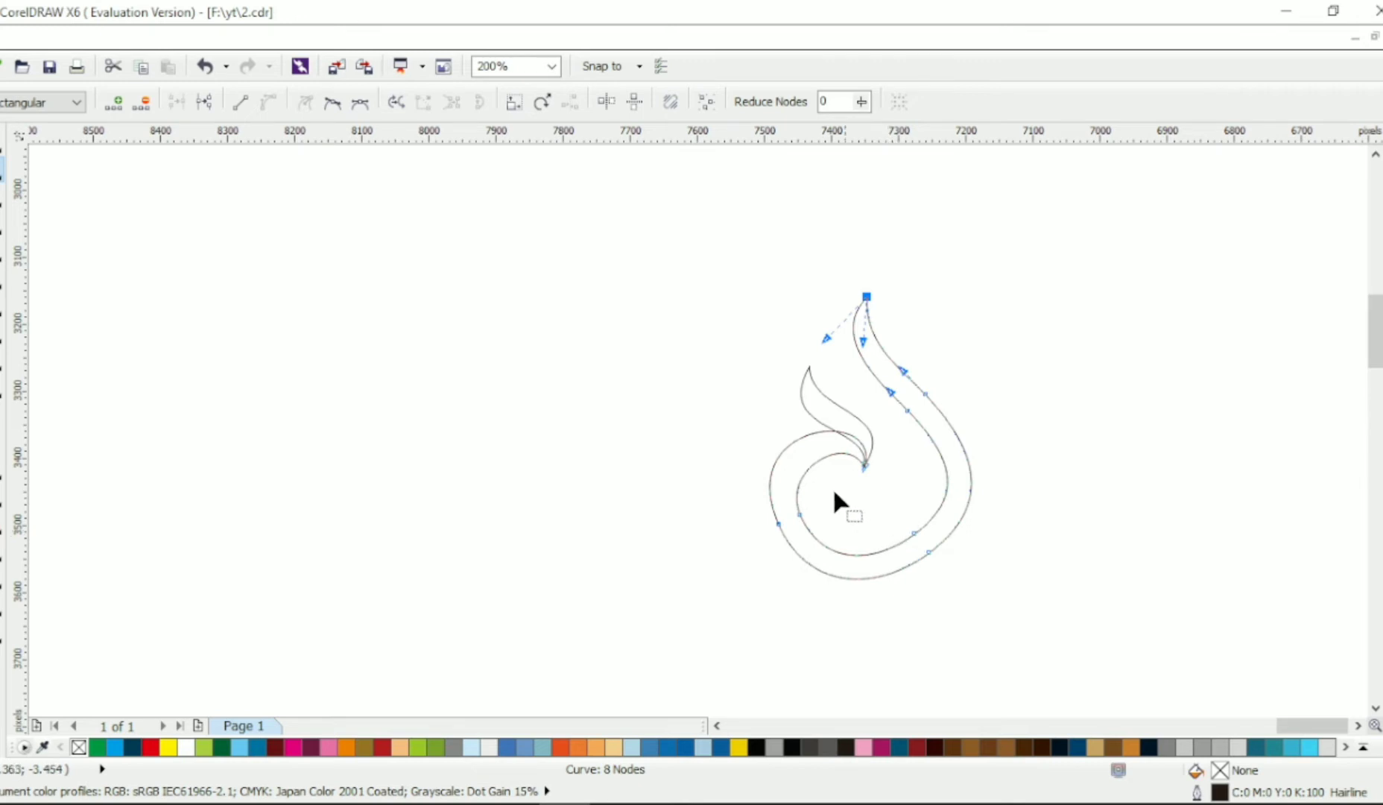
Make the band's lower nodes smooth and adjust the outer left curve's handles to round out the curl.
left_click_drag(734, 478, 959, 580)
left_click(332, 103)
left_click(704, 472)
left_click_drag(704, 471, 798, 537)
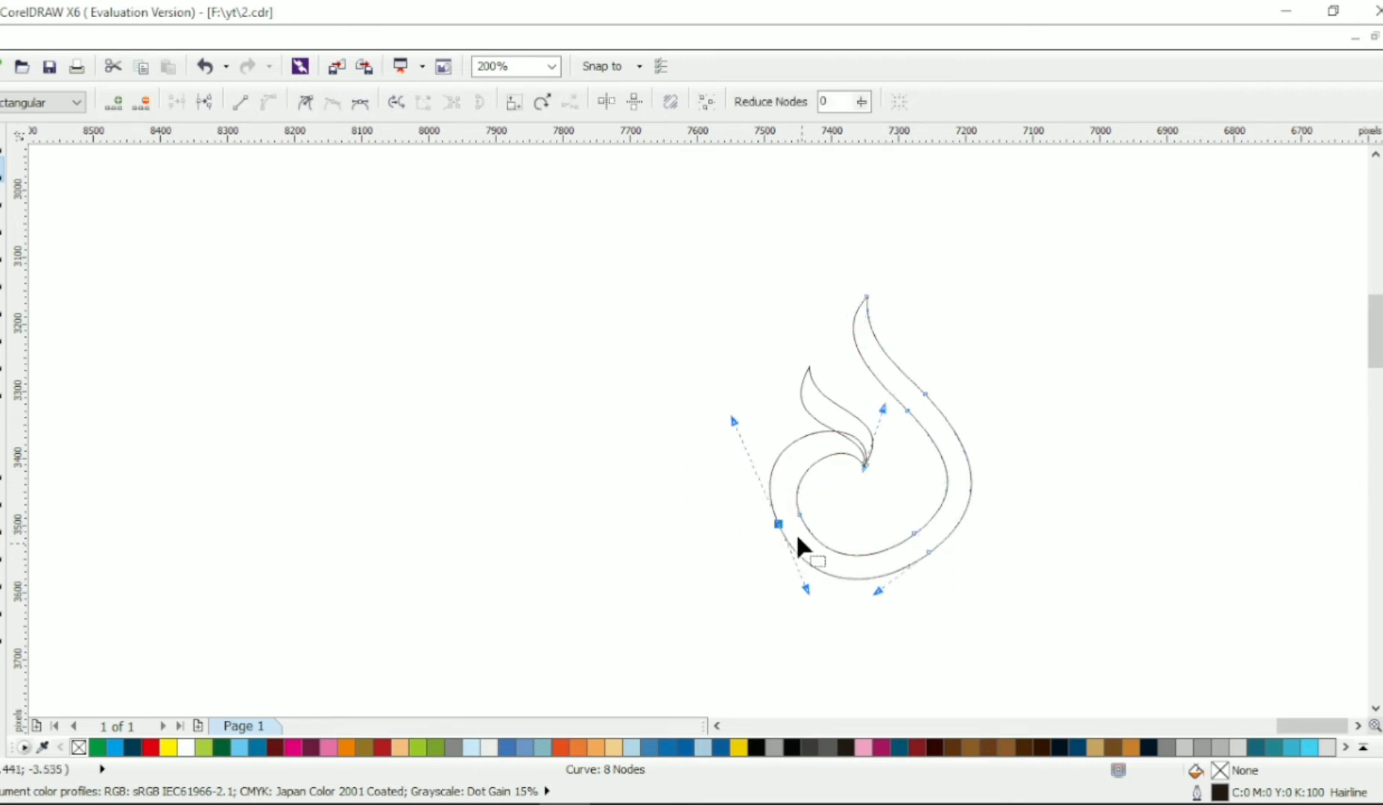
left_click_drag(735, 422, 731, 438)
mouse_move(883, 409)
left_mouse_down()
mouse_move(865, 383)
mouse_move(880, 386)
left_mouse_up()
left_click(833, 503)
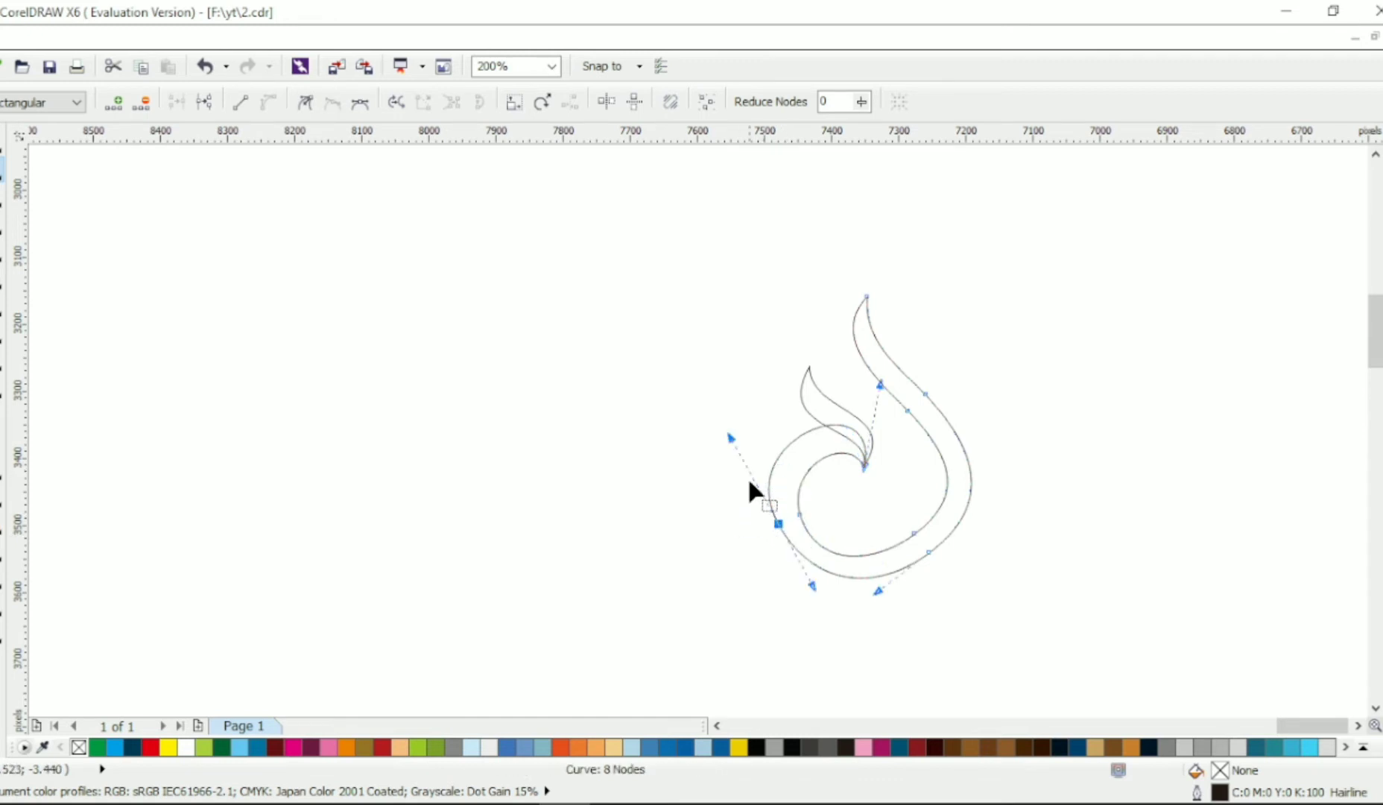
Refine the band's lower-right bend and delete its inner and outer nodes for a continuous curve.
left_click_drag(897, 514, 952, 496)
left_click_drag(880, 565, 903, 556)
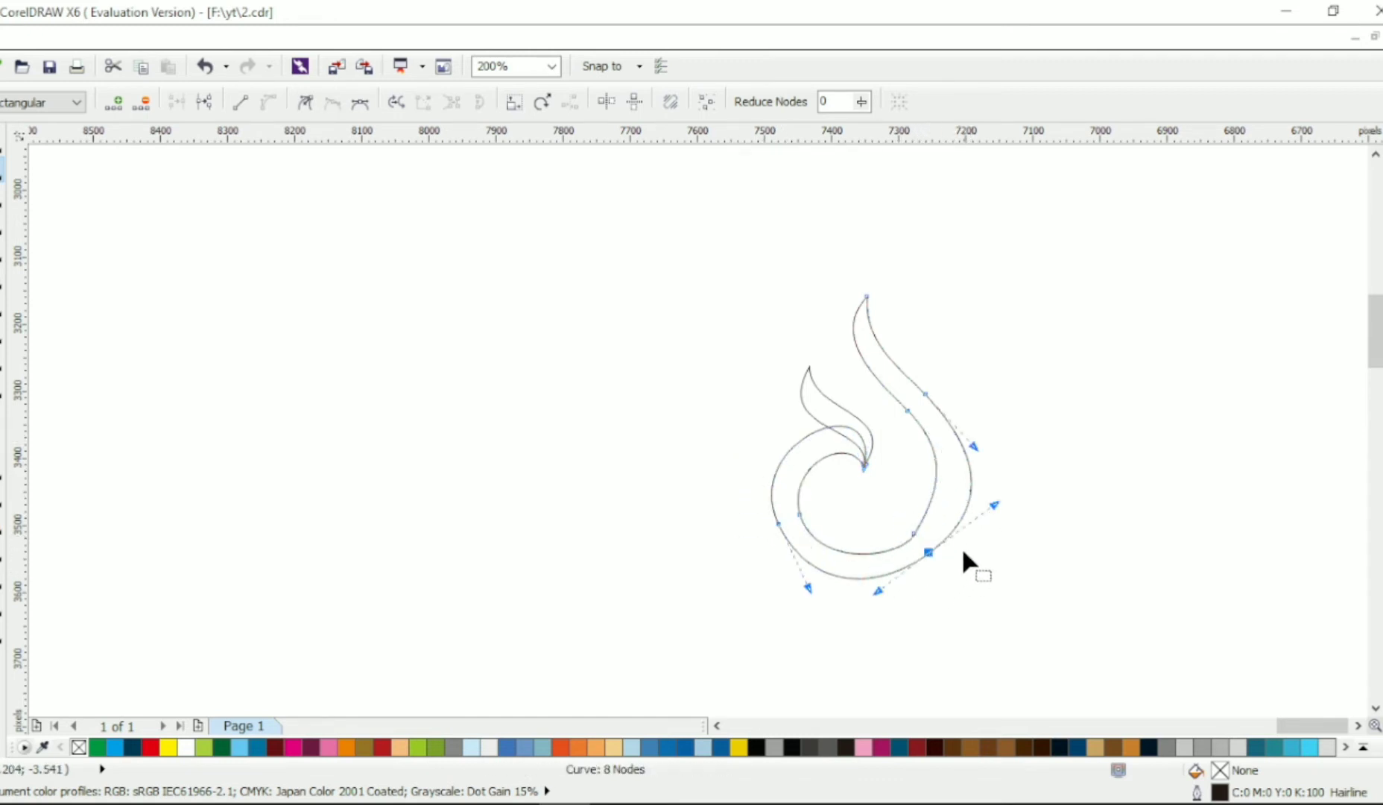
left_click_drag(995, 506, 965, 511)
left_click_drag(879, 590, 899, 589)
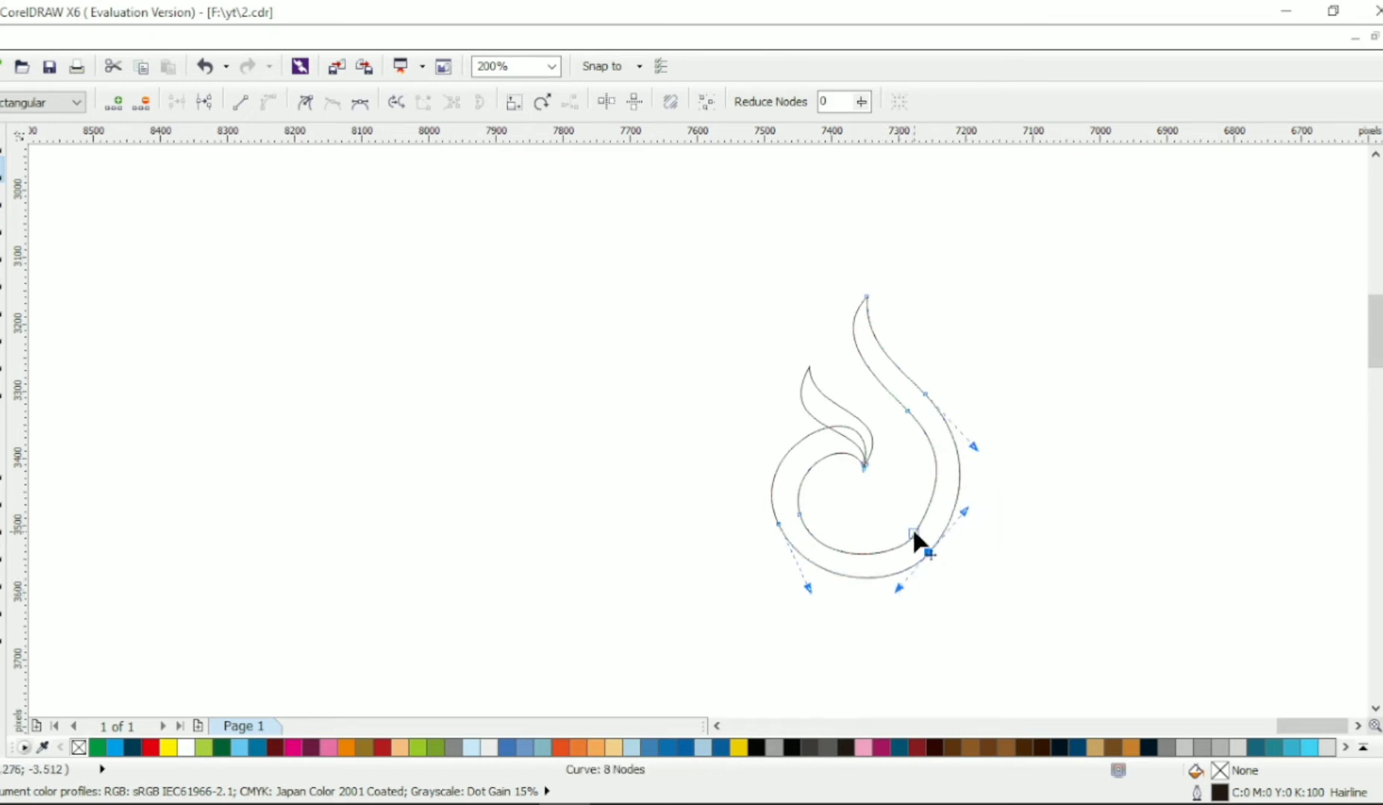
left_click(913, 531)
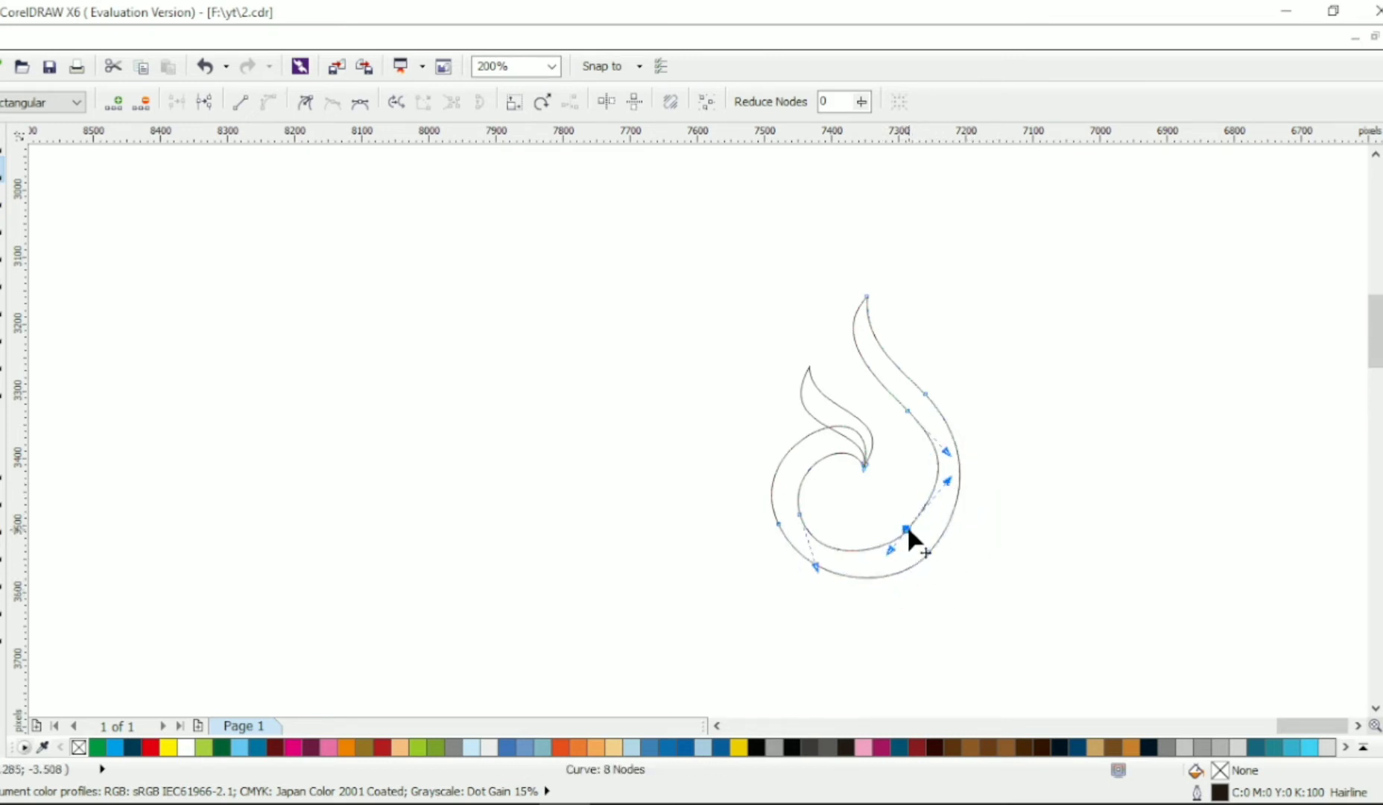
key("Delete")
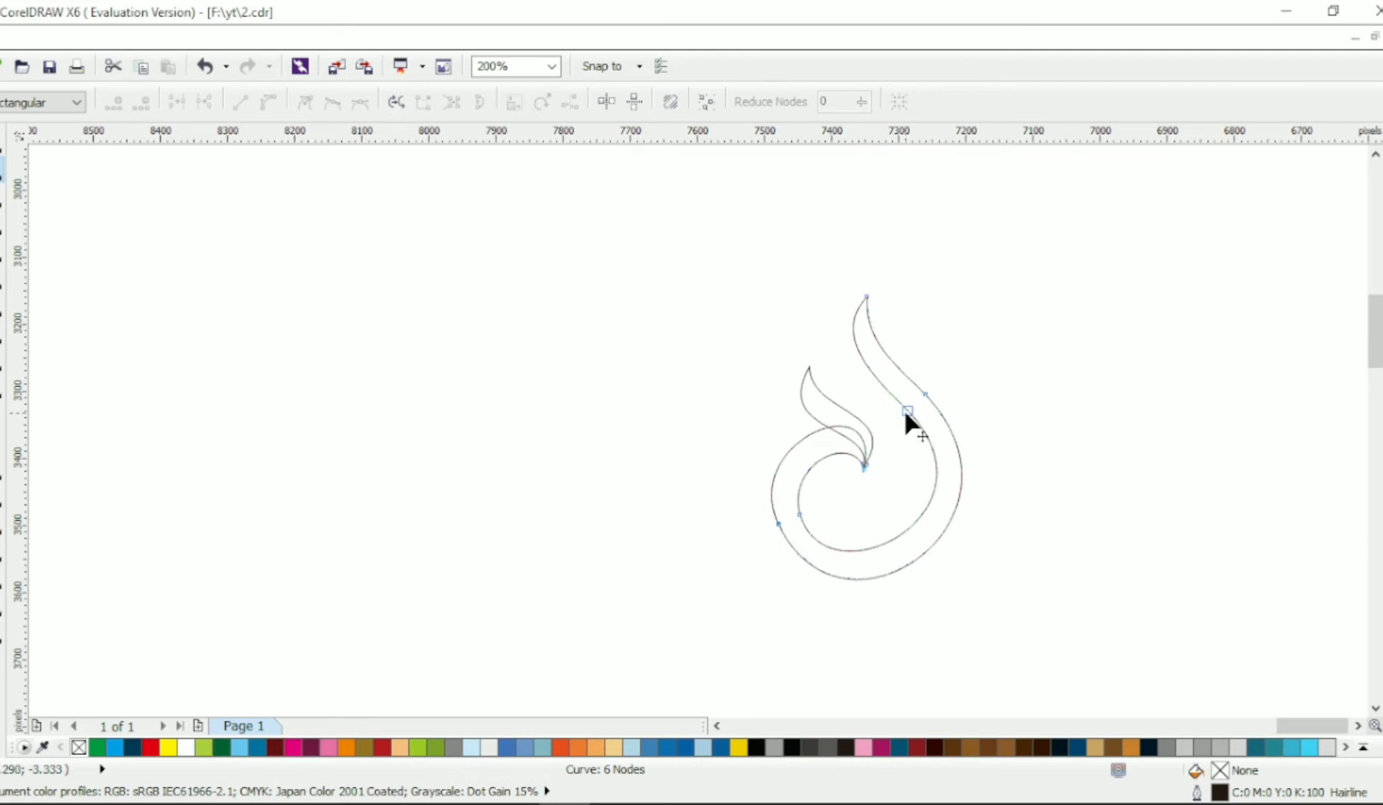
Move the band's inner right node inward and adjust the inner curve to thicken the right side of the flame.
left_click_drag(906, 412, 878, 419)
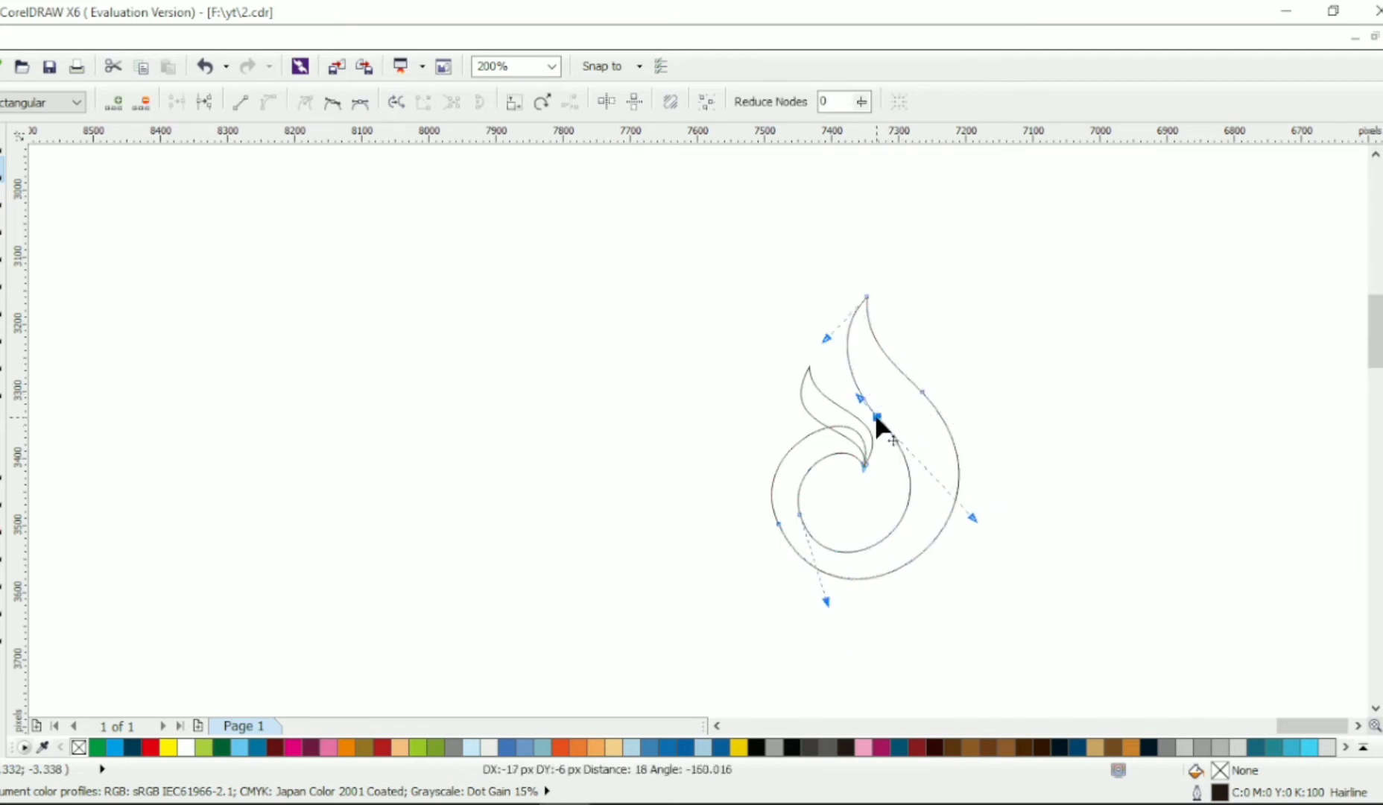
left_click_drag(799, 515, 803, 514)
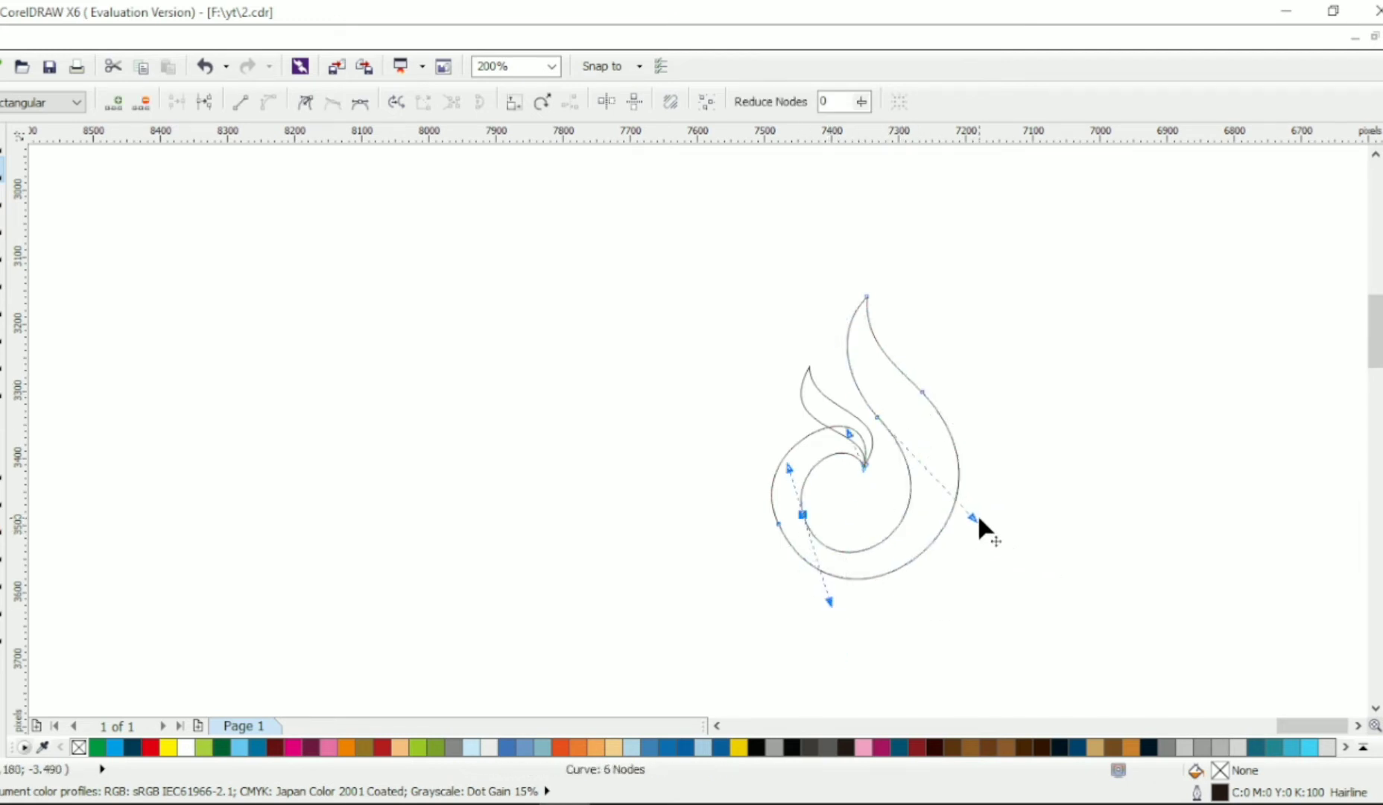
mouse_move(975, 518)
left_mouse_down()
mouse_move(998, 533)
mouse_move(981, 514)
left_mouse_up()
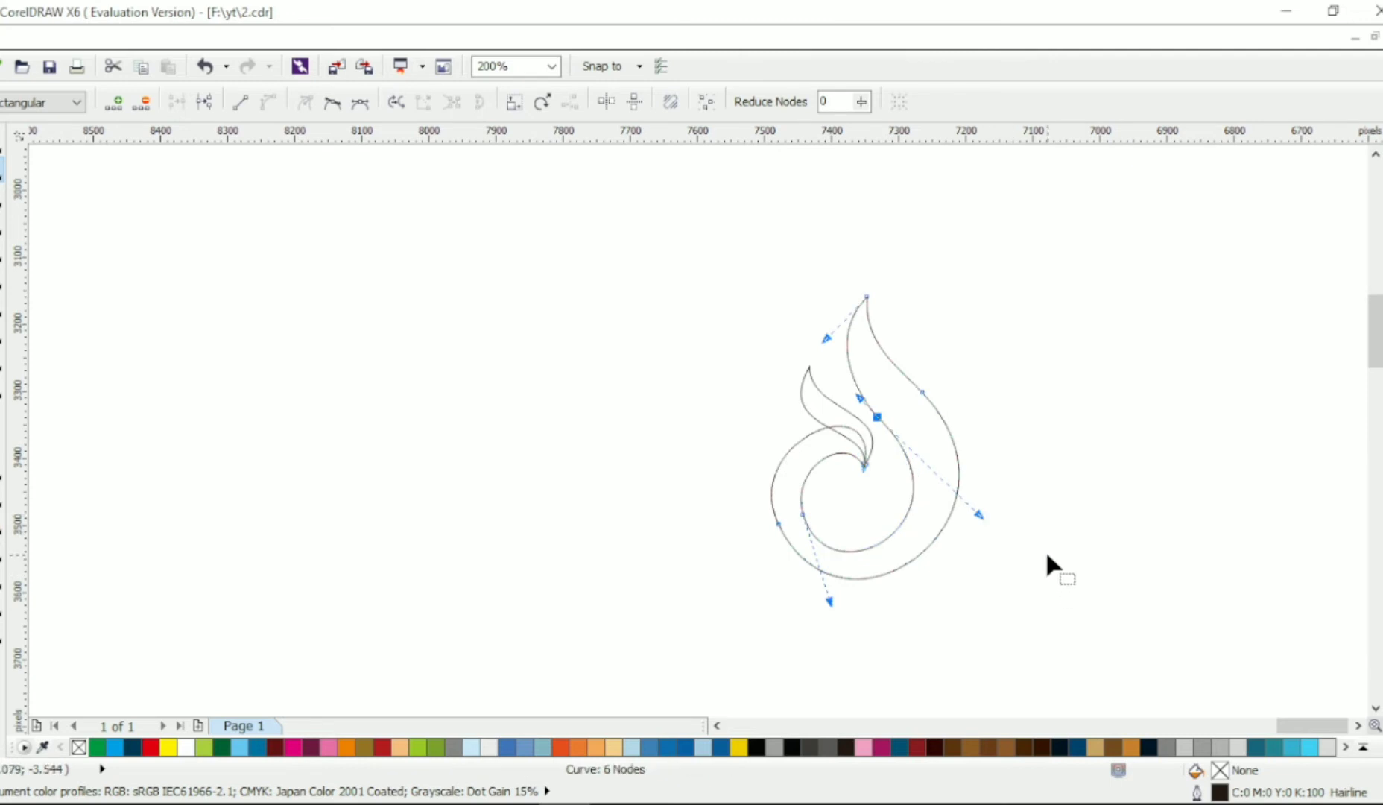
key("space")
key("space")
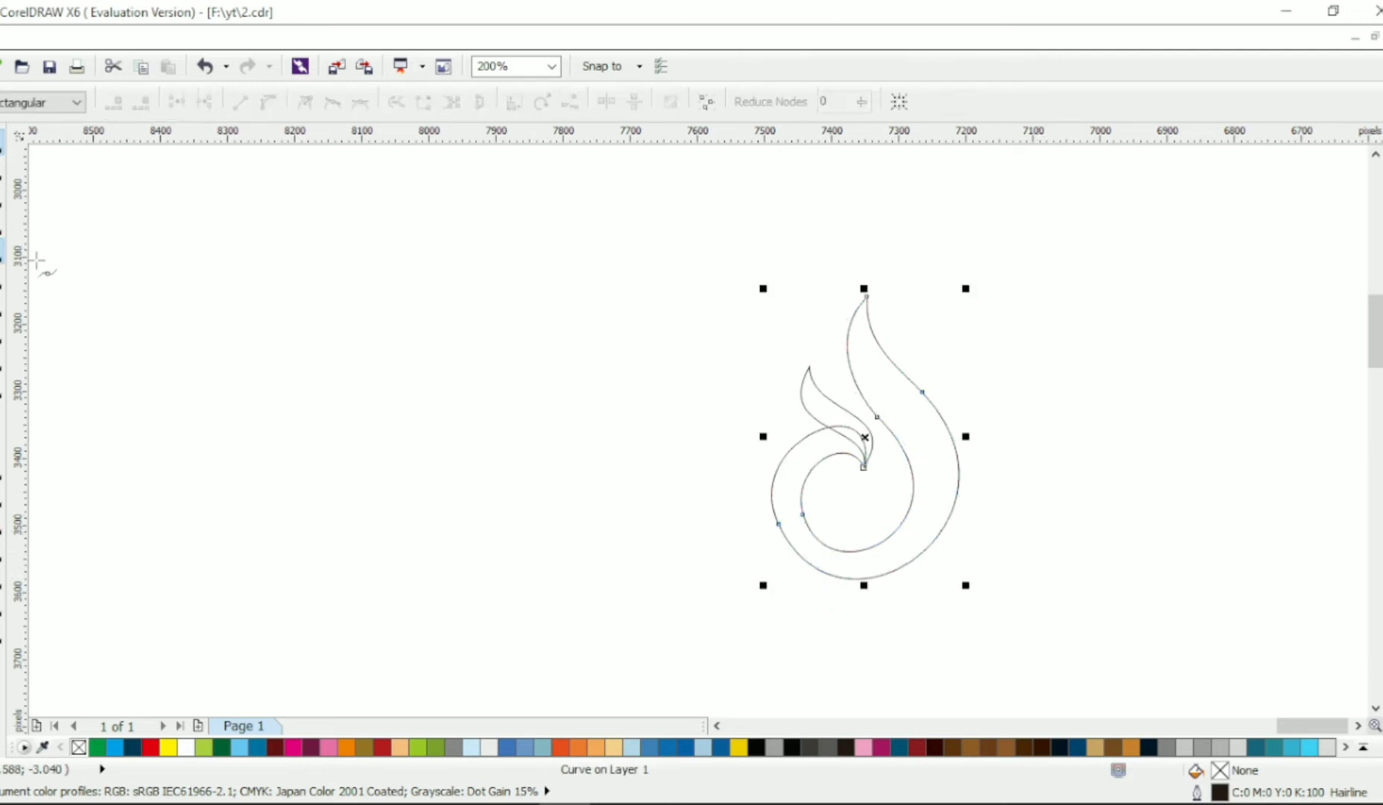
key("space")
left_click_drag(673, 248, 1043, 600)
left_click(824, 387)
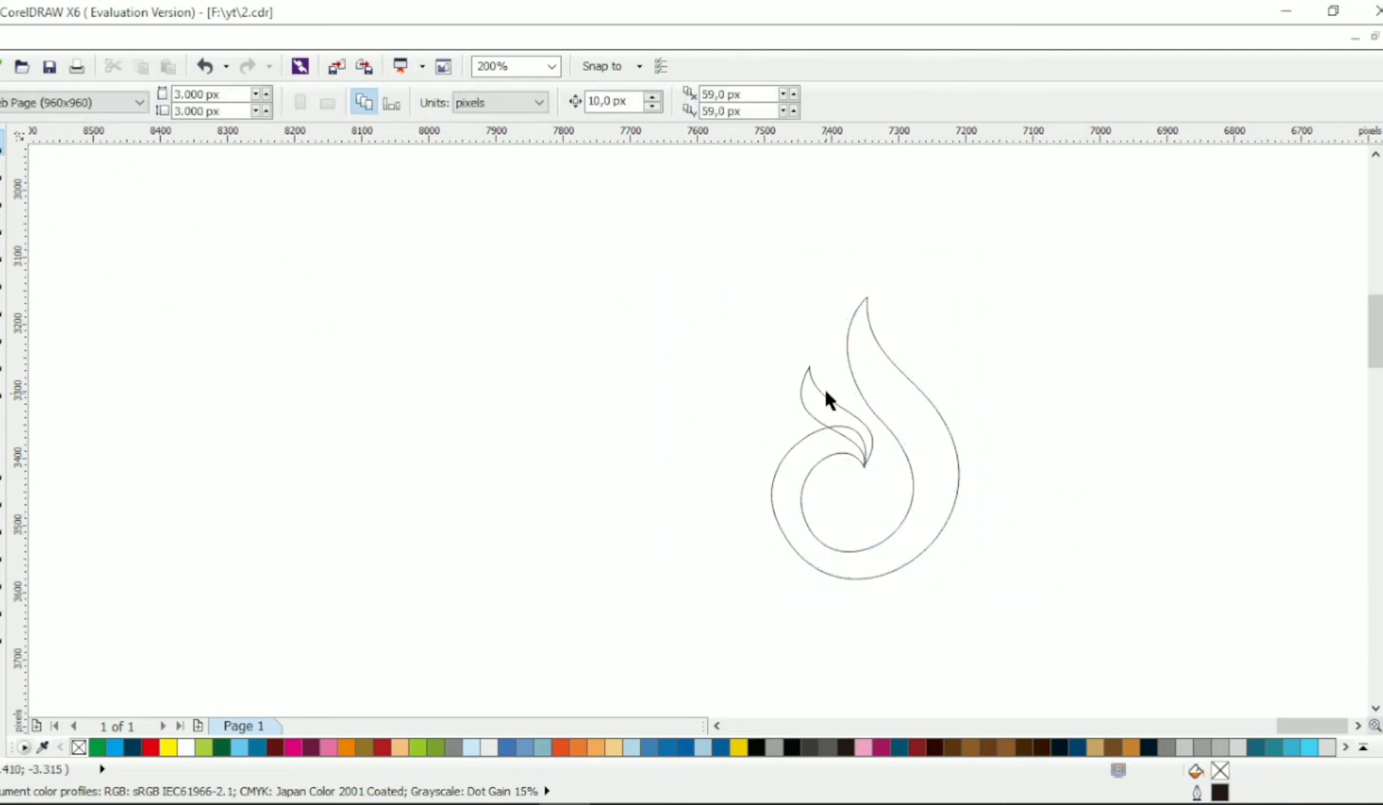
Adjust the curve handles at both ends of the small flame tongue to make its body fuller.
left_click(826, 394)
scroll(865, 385, "up", 1)
left_click(2, 170)
left_click(749, 349)
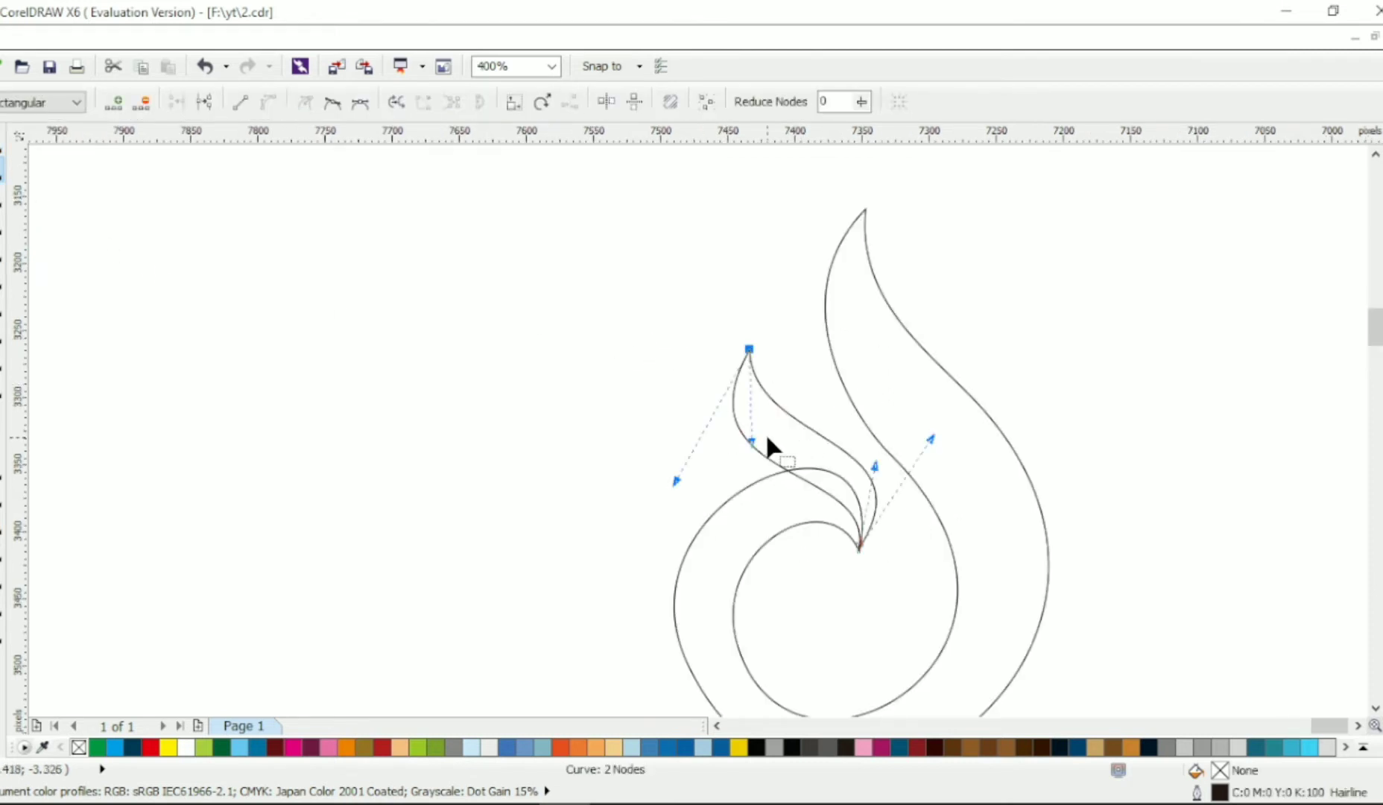
left_click_drag(750, 442, 779, 446)
left_click_drag(874, 466, 865, 482)
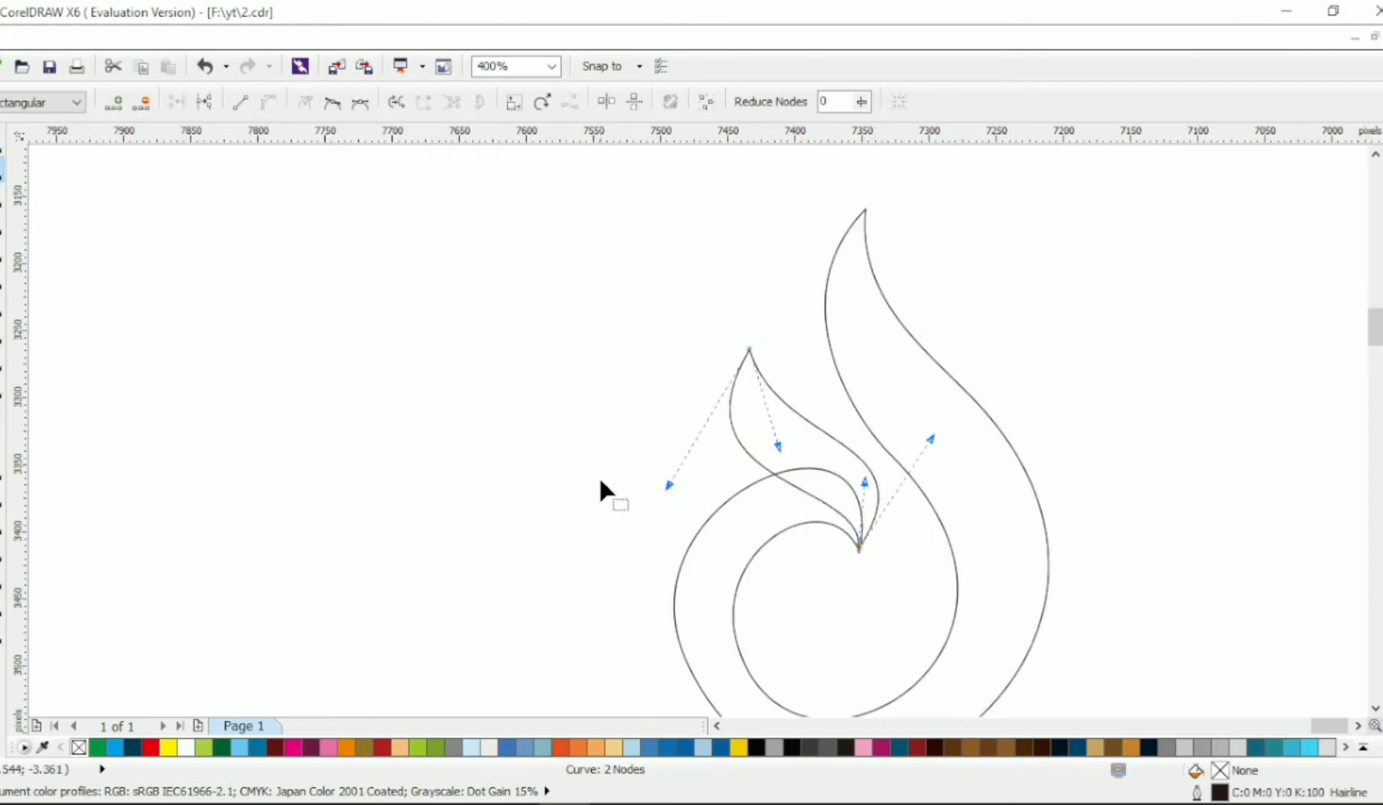
left_click_drag(676, 481, 685, 462)
left_click_drag(931, 439, 940, 434)
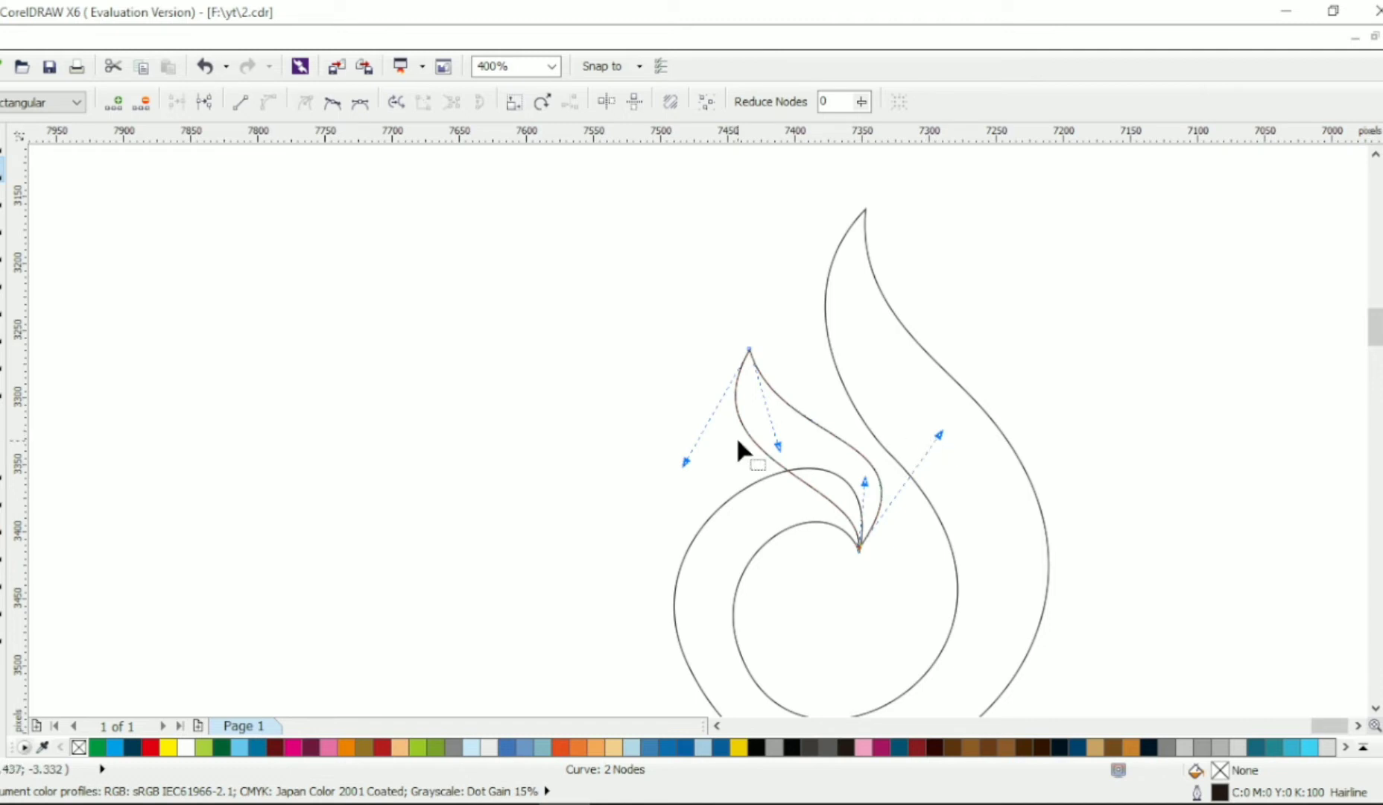
left_click(4, 144)
left_click(585, 394)
scroll(585, 394, "down", 1)
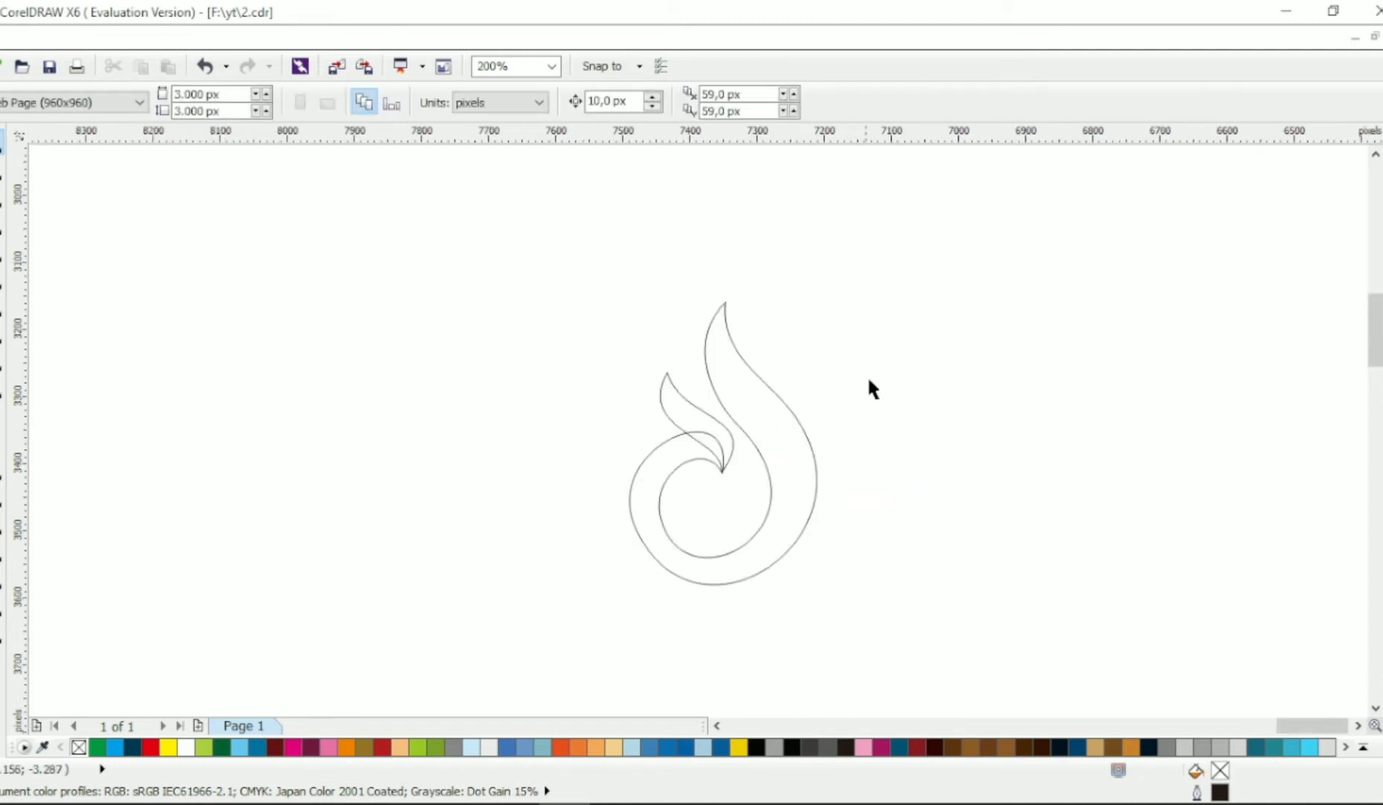
Weld the small flame tongue and the large curled flame into a single shape.
left_click(690, 409)
left_click(675, 469, "shift")
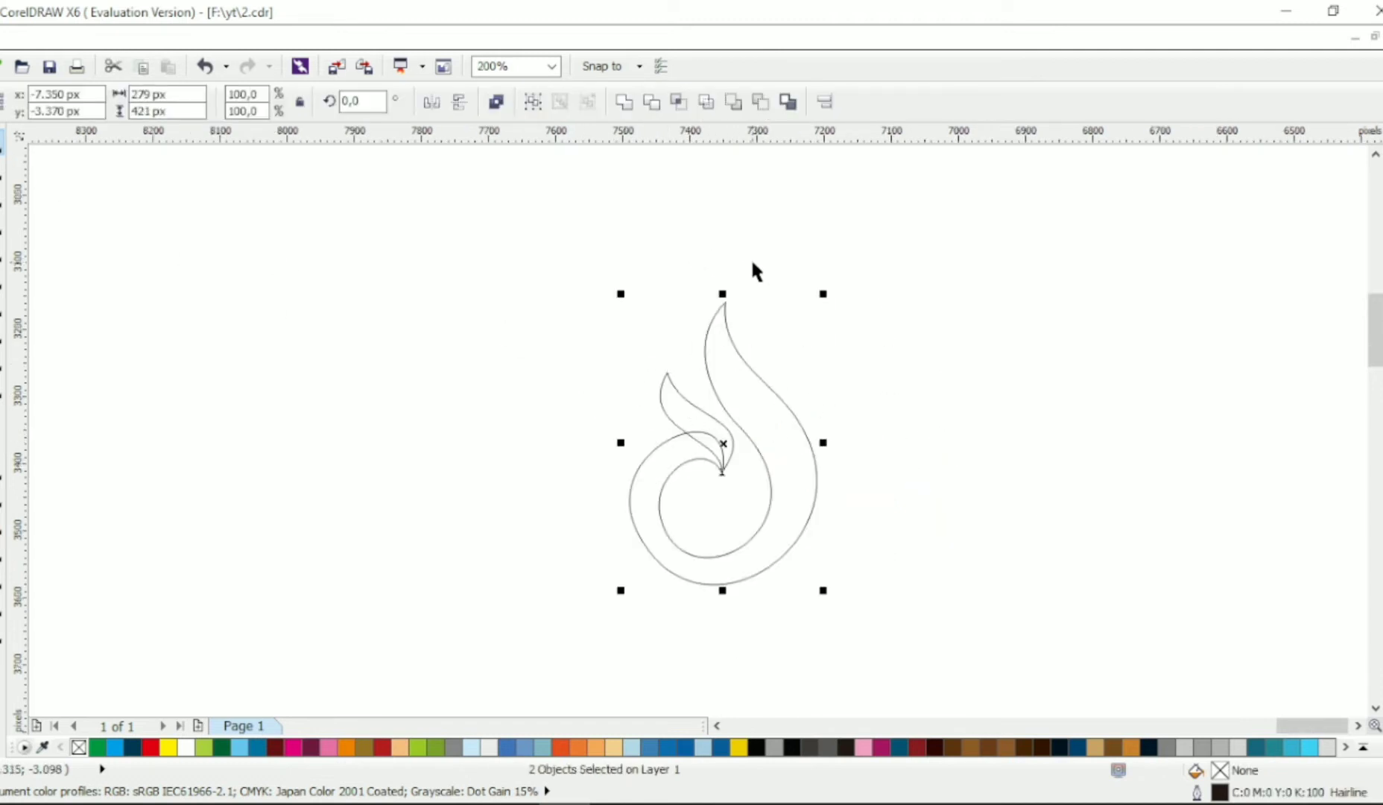
left_click(627, 104)
left_click(826, 375)
Clean up the welded shape's inner tip by deleting the surplus overlapping nodes there.
left_click(712, 433)
scroll(712, 432, "up", 1)
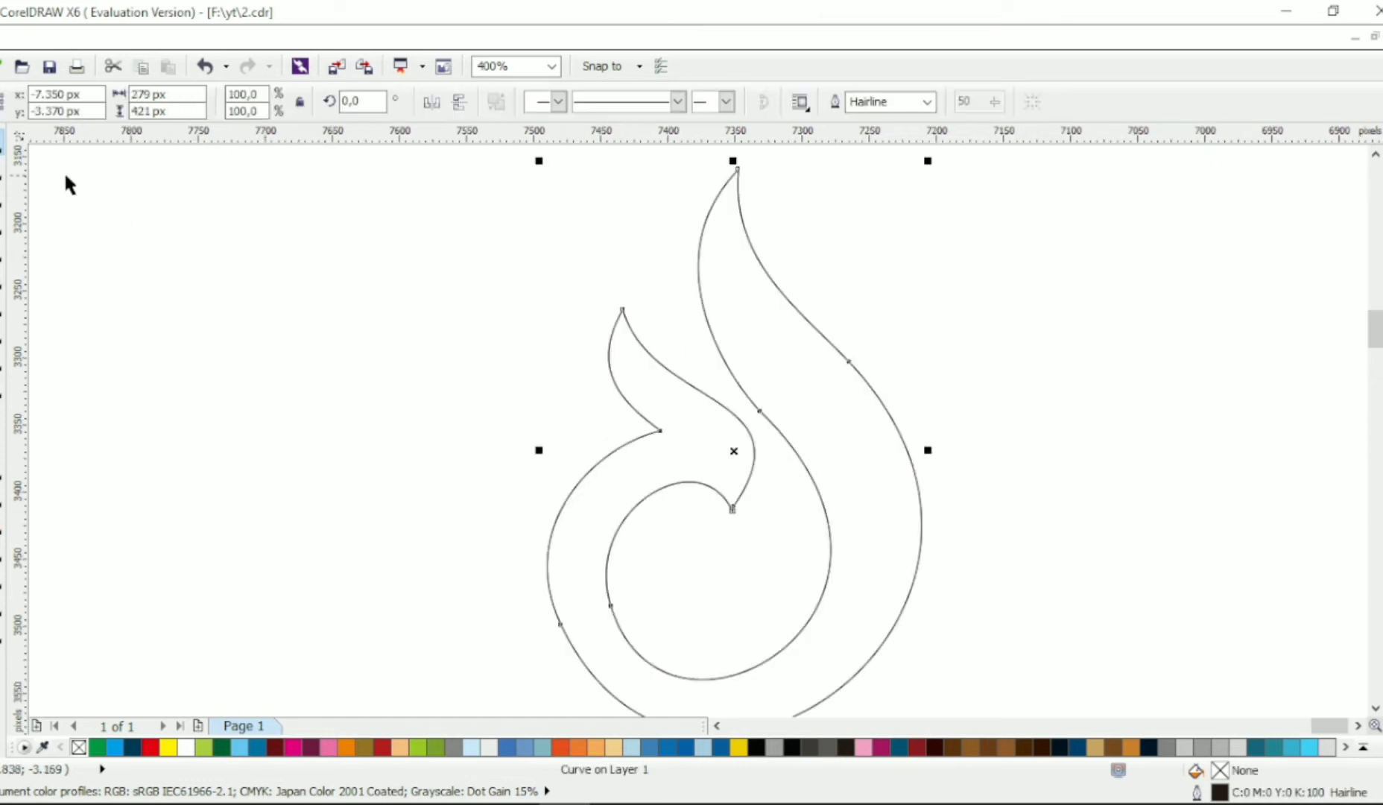
left_click(4, 170)
scroll(732, 511, "up", 3)
left_click_drag(852, 419, 665, 480)
key("Delete")
left_click_drag(790, 477, 696, 516)
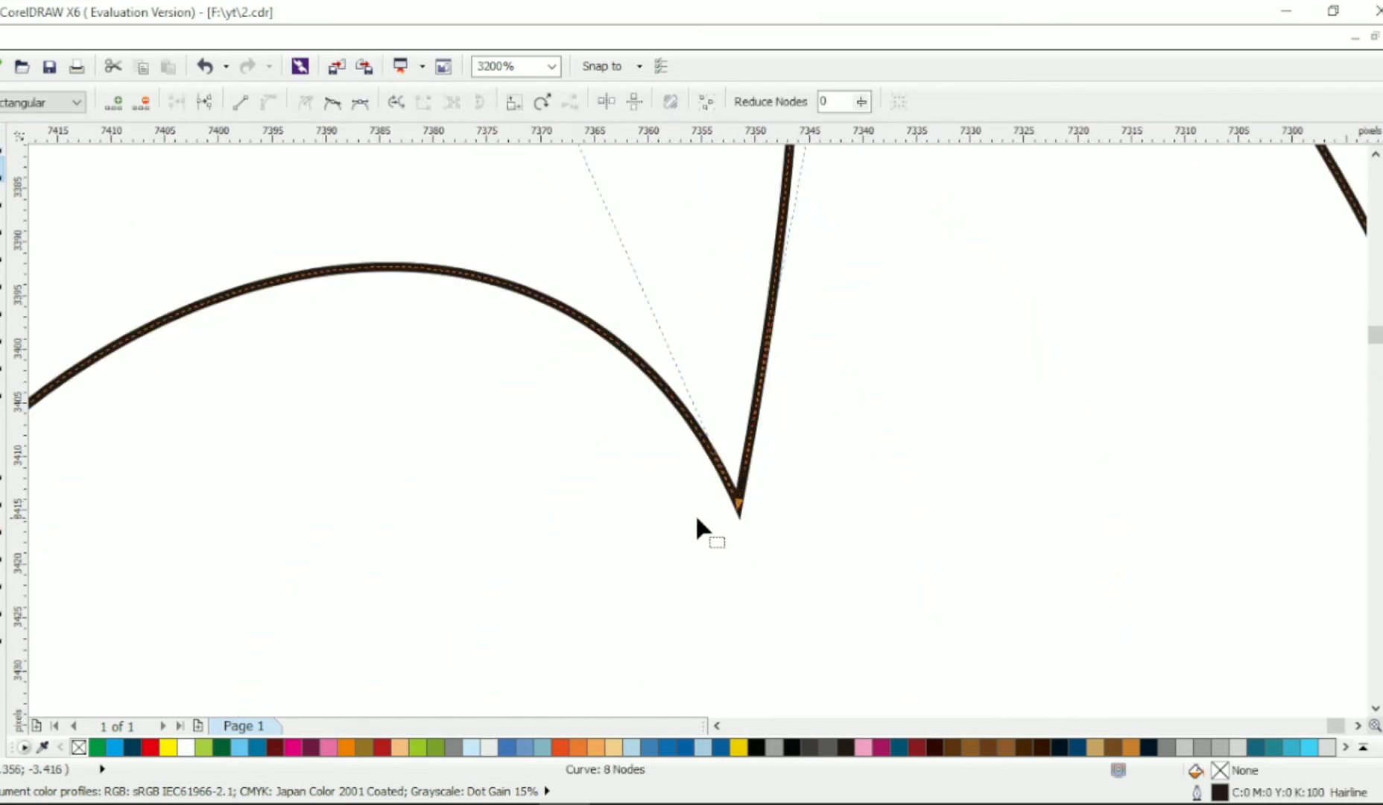
Add a node on the small tongue's right edge and reshape the curves leading to the inner tip.
scroll(698, 518, "down", 2)
double_click(676, 282)
left_click_drag(738, 352, 790, 418)
left_click_drag(645, 371, 770, 336)
left_click(676, 281)
left_click_drag(533, 263, 485, 203)
Add a node beside the notch under the small tongue and pull the notch point deeper into the band.
scroll(627, 283, "down", 2)
scroll(594, 233, "up", 1)
left_click_drag(630, 366, 579, 368)
left_click(621, 365)
scroll(622, 365, "up", 1)
double_click(613, 359)
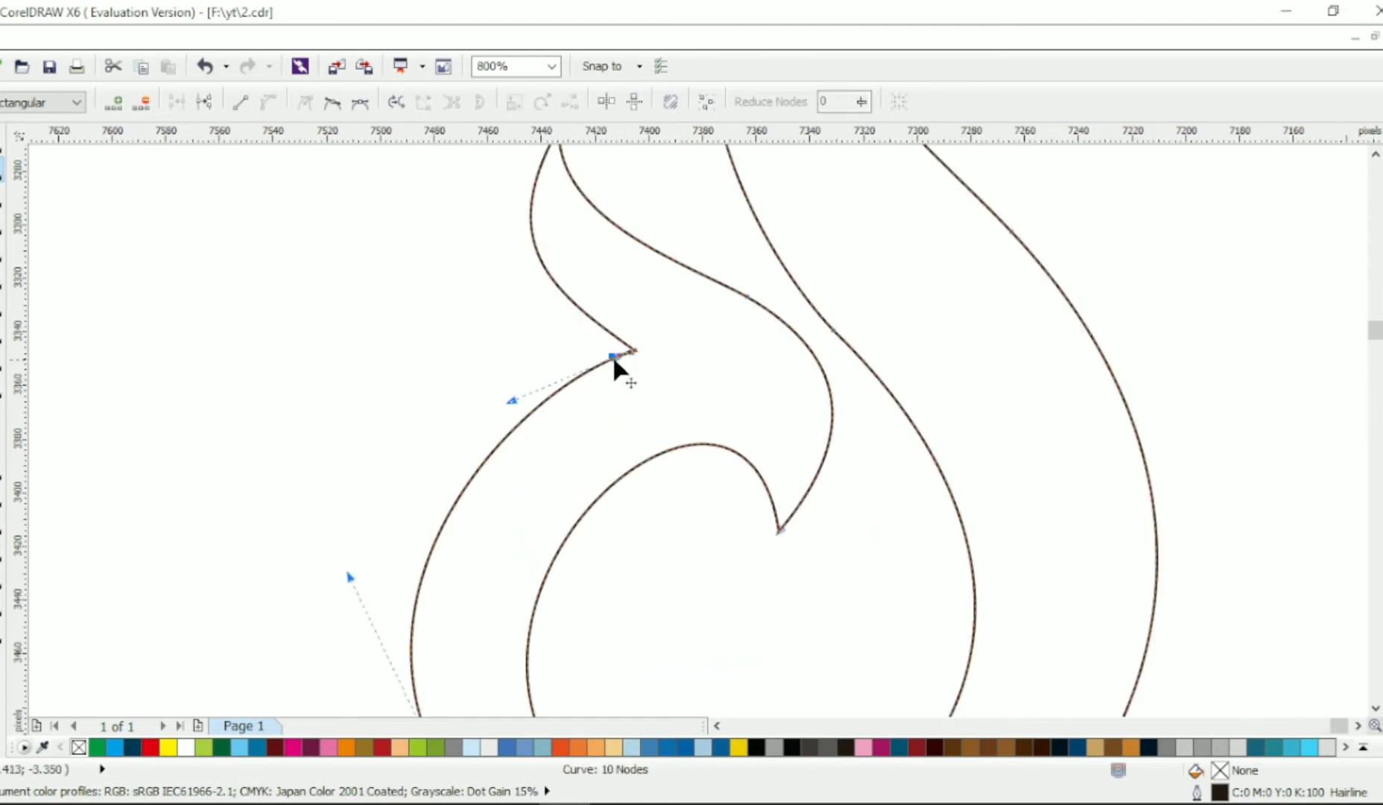
left_click(645, 356)
left_click_drag(636, 350, 675, 378)
left_click_drag(601, 321, 652, 380)
Adjust both curve handles at the inner tip and add a node on the upper-left arc of the inner opening.
left_click(779, 530)
left_click_drag(749, 322, 666, 340)
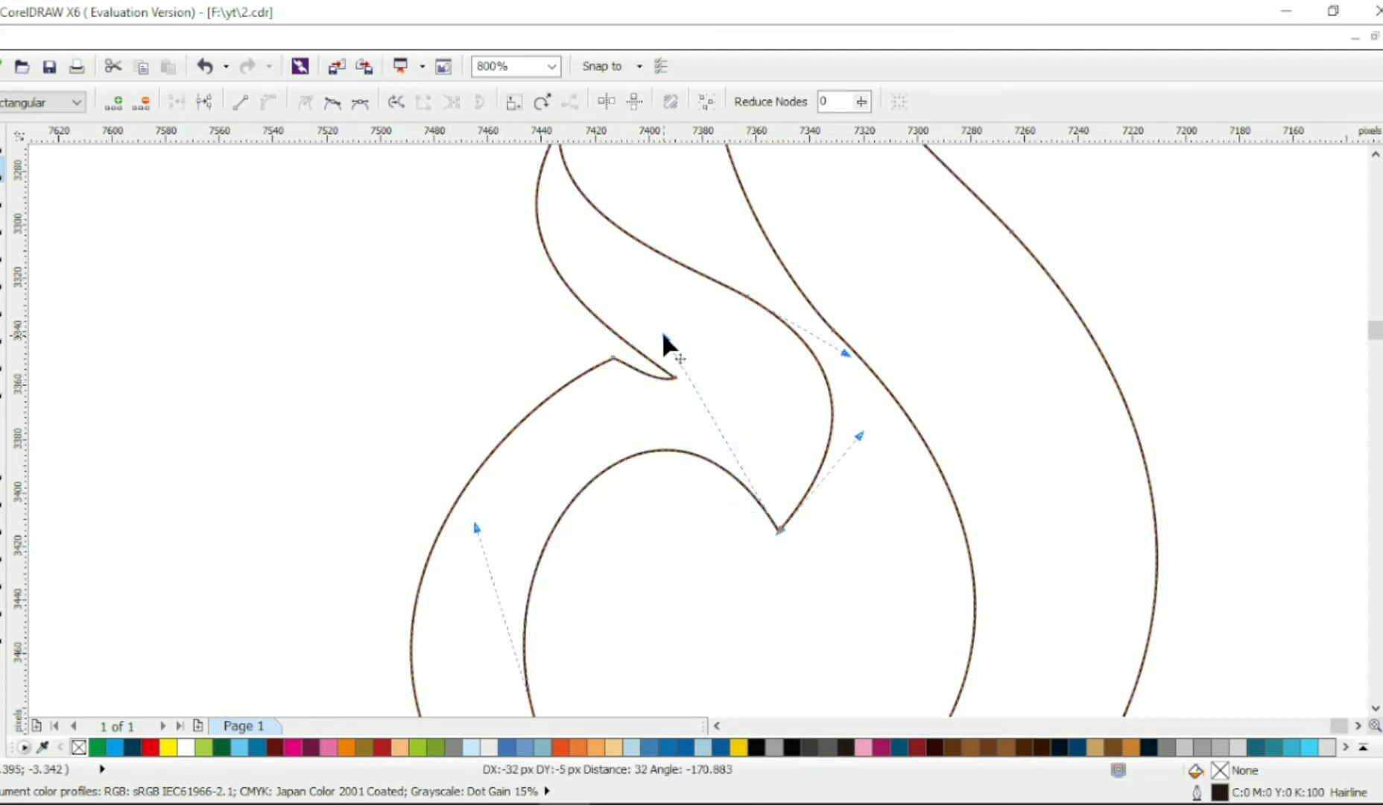
left_click_drag(860, 438, 858, 421)
double_click(593, 475)
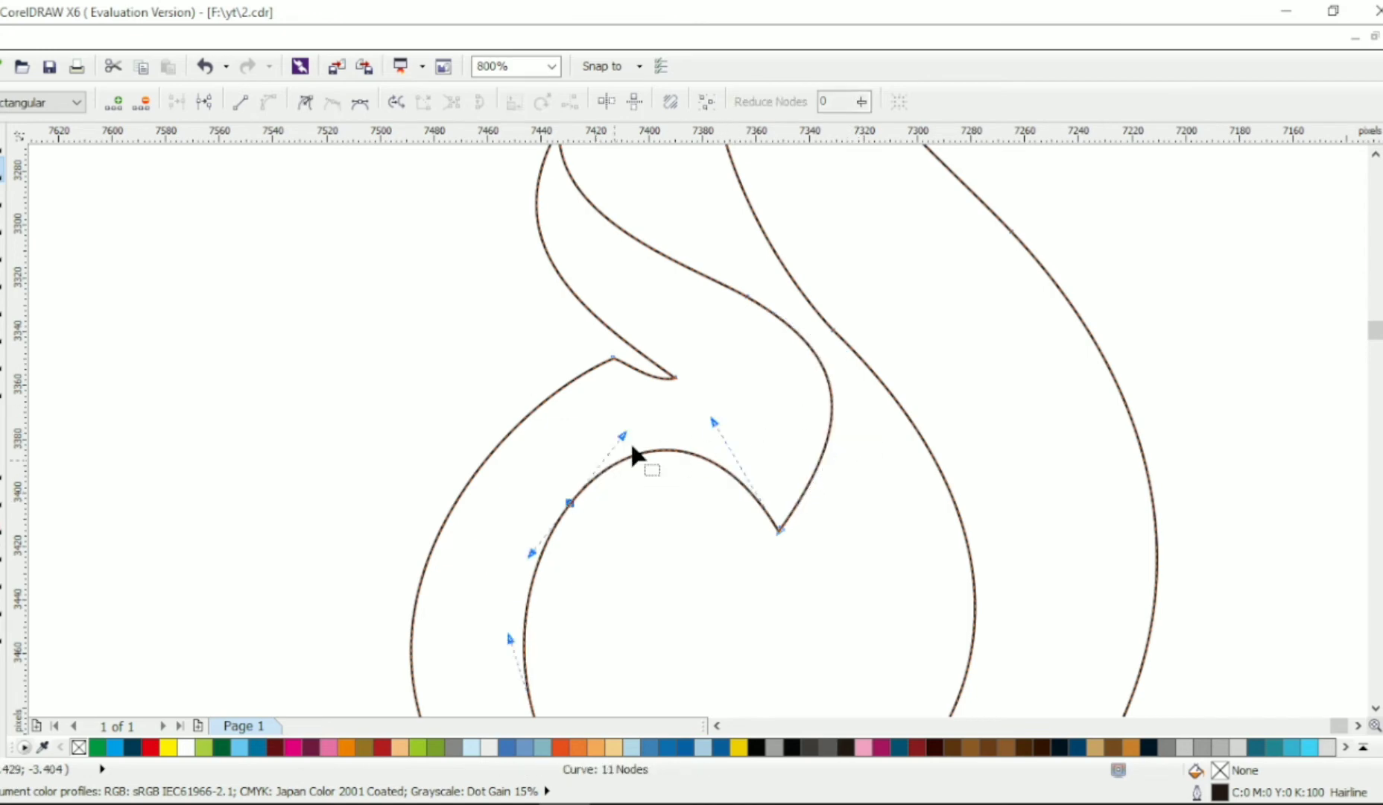
Raise the lower curve of the inner opening to thicken the bottom of the band.
scroll(722, 430, "down", 1)
left_click(715, 644)
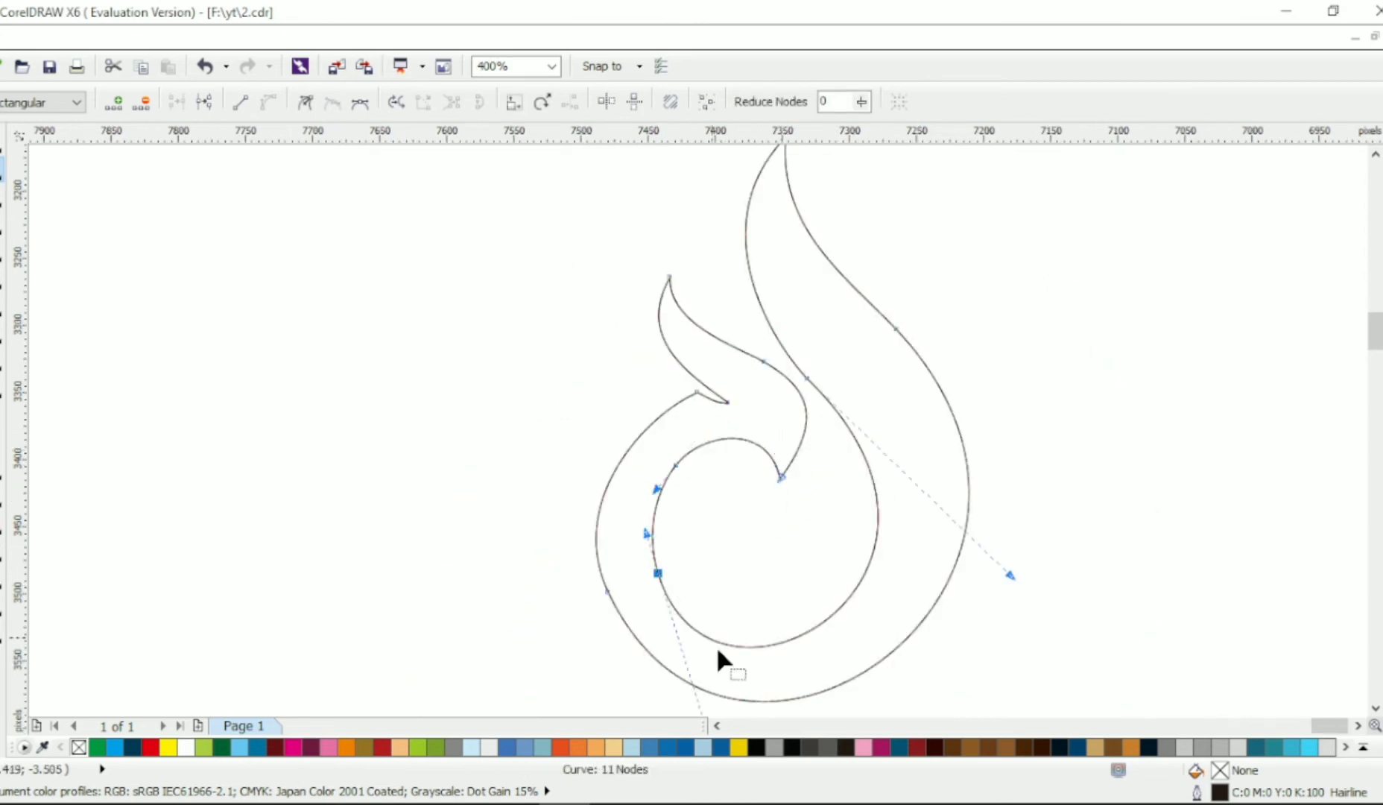
scroll(770, 597, "down", 1)
left_click_drag(736, 647, 750, 630)
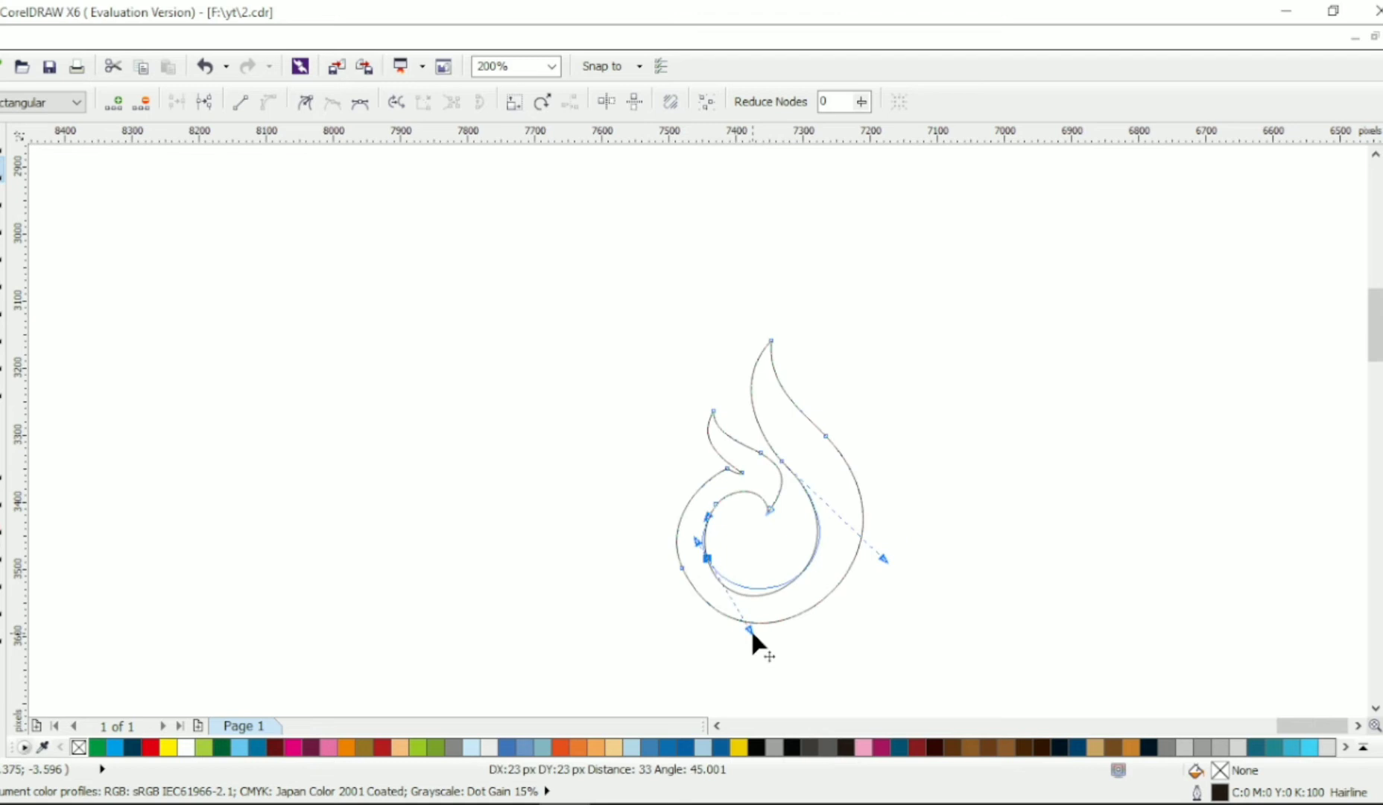
left_click(885, 561)
Move the large tongue's middle nodes and tip slightly upward, and shift the whole flame up and to the left.
left_click_drag(821, 430, 782, 456)
left_click_drag(771, 341, 771, 326)
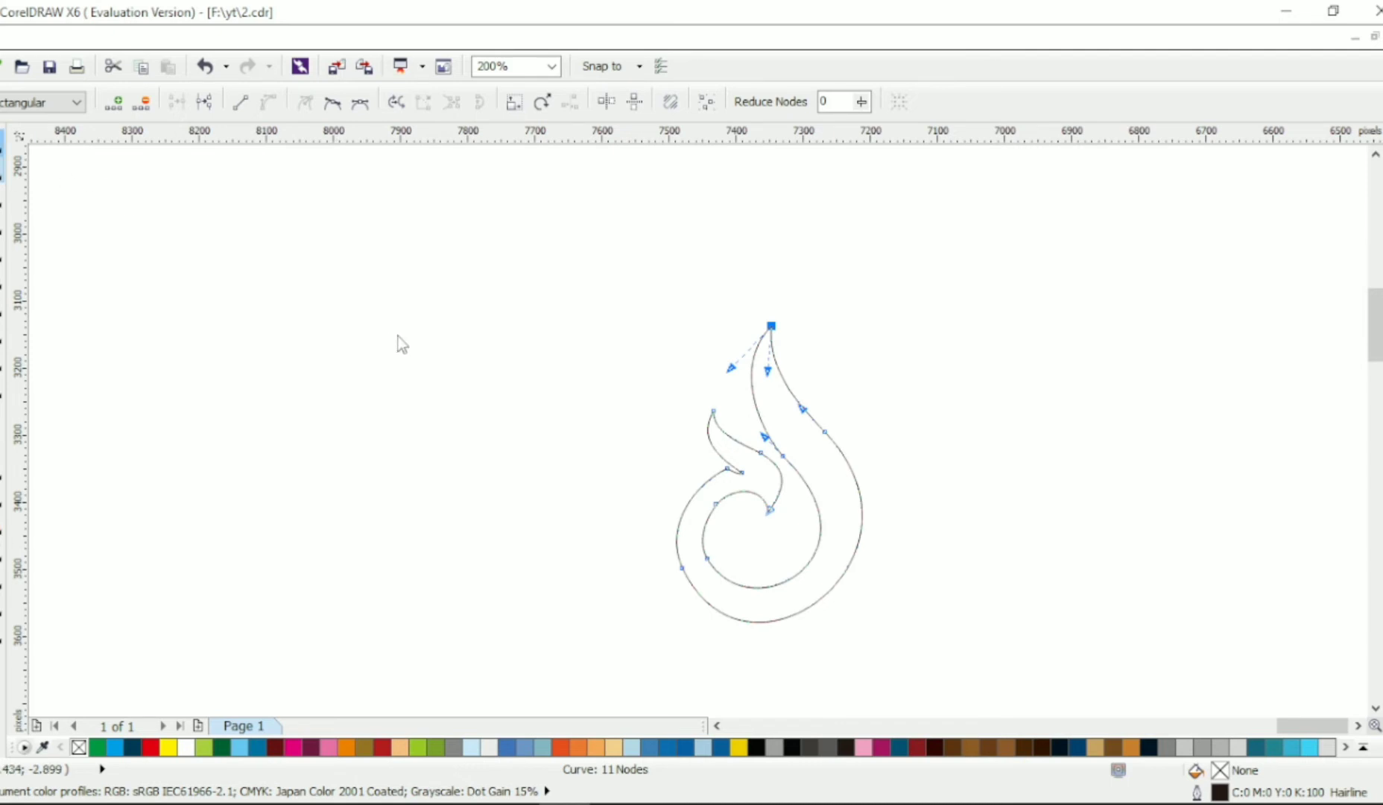
left_click(422, 343)
mouse_move(843, 453)
left_mouse_down()
mouse_move(851, 432)
mouse_move(826, 433)
left_mouse_up()
left_click(846, 454)
left_click(806, 473)
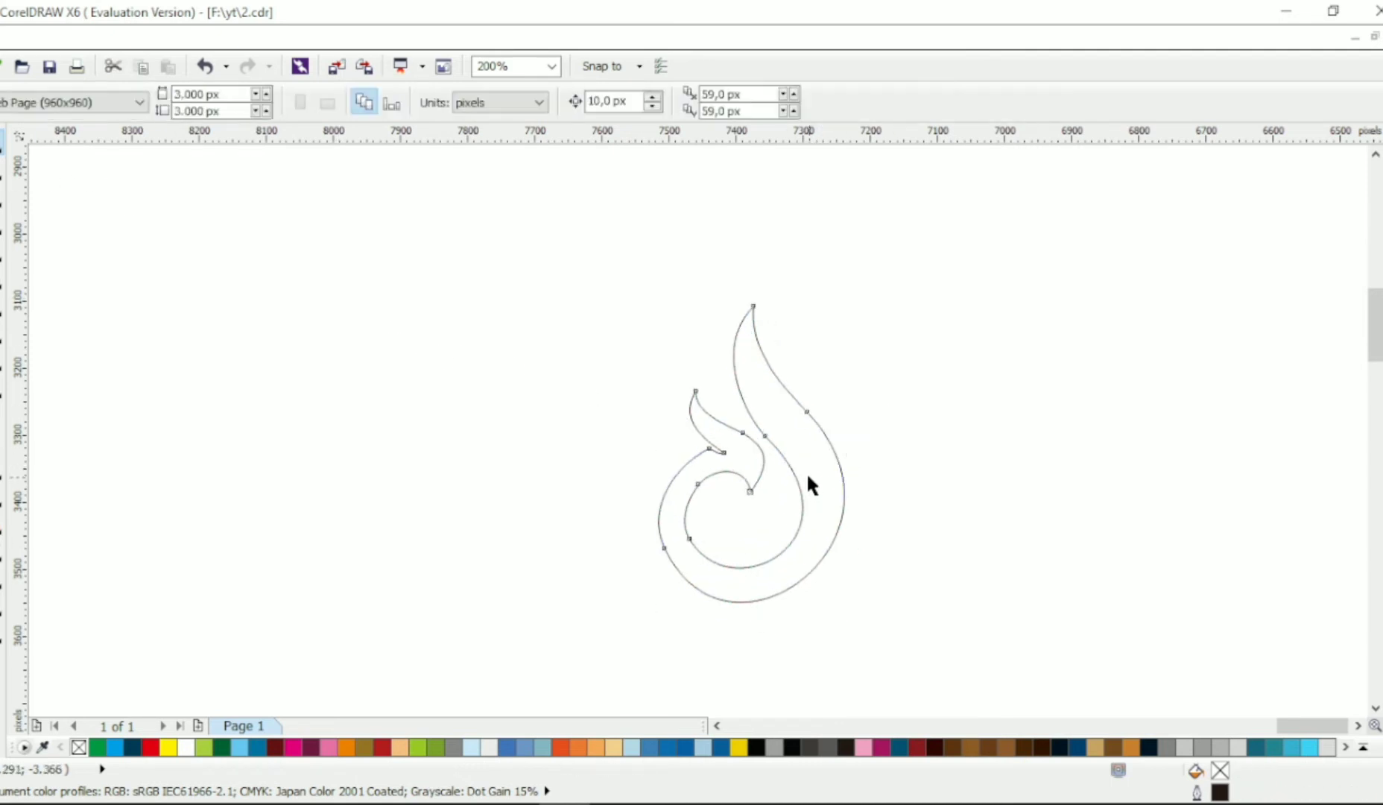
Remove the flame's outline and fill it with a linear gradient from red at the base to yellow at the tip.
left_click(150, 746)
right_click(79, 747)
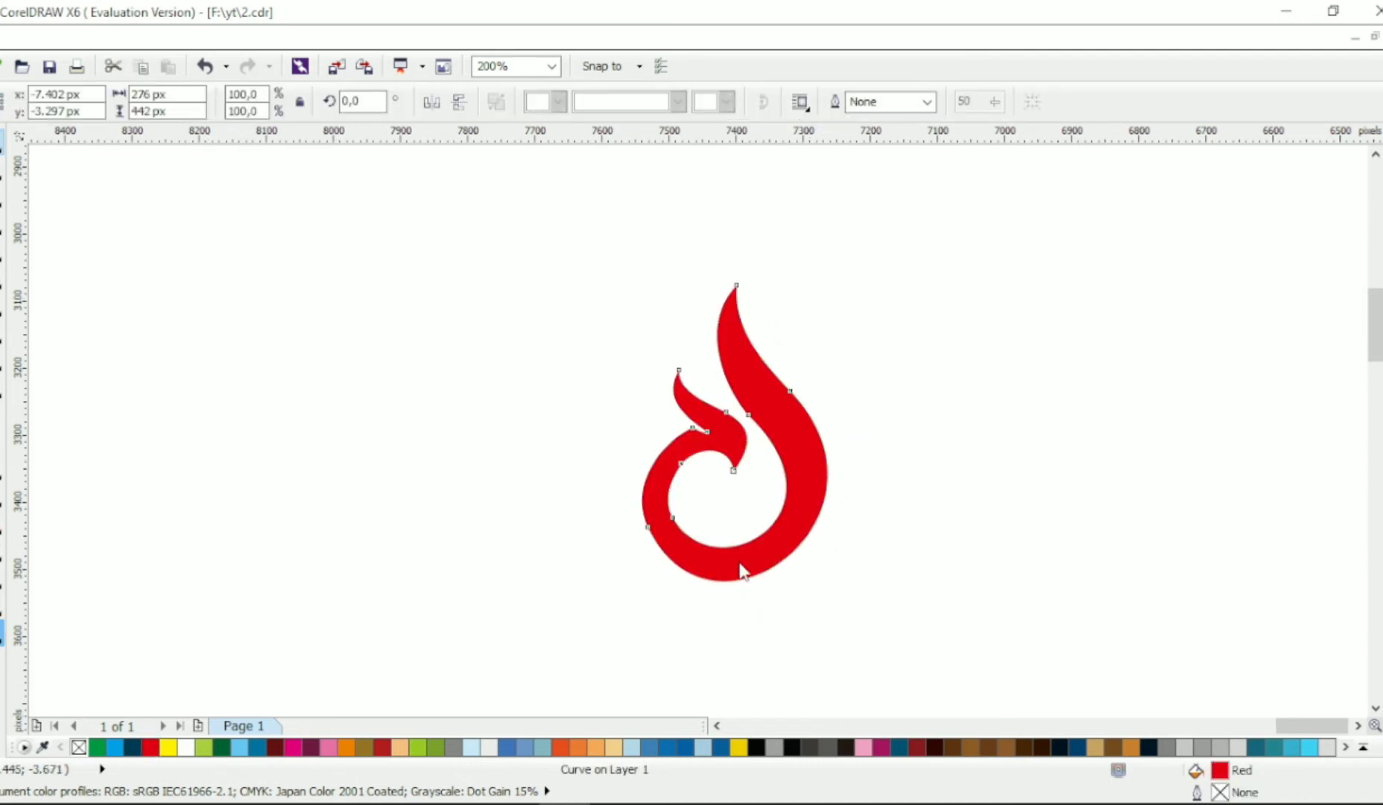
key("g")
left_click_drag(746, 547, 686, 261)
left_click(168, 747)
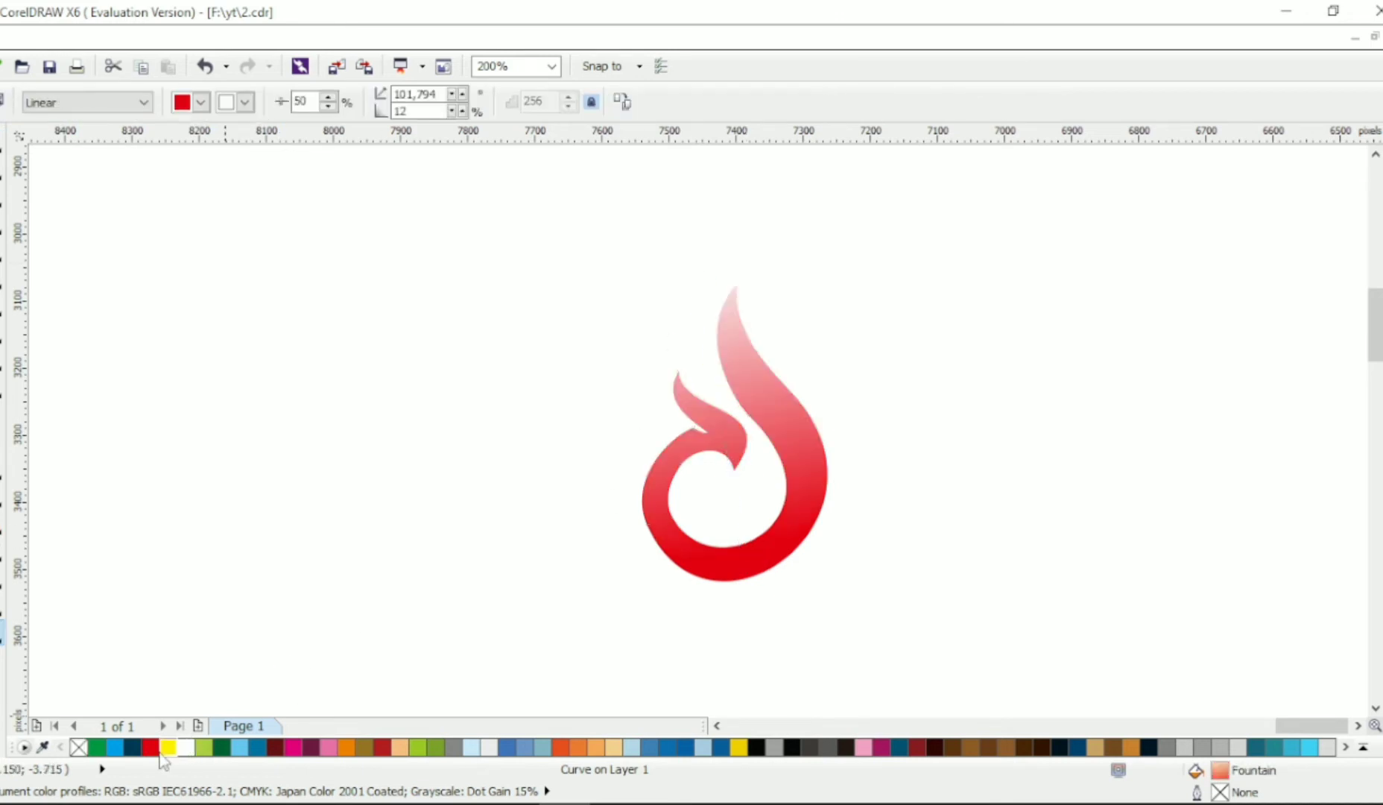
left_click_drag(746, 547, 782, 580)
key("space")
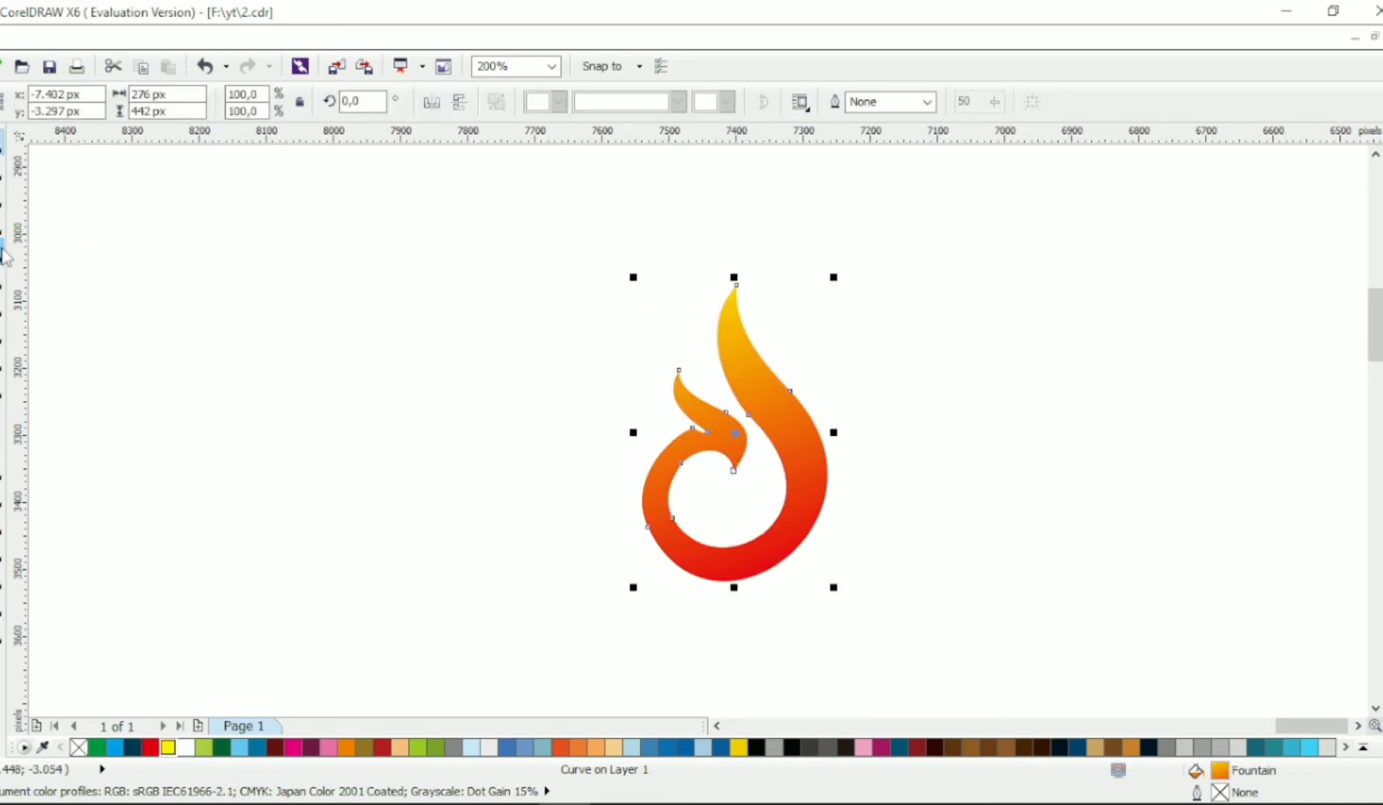
Delete the upper-left node of the inner opening, move its lower-left node inward and tighten the right-hand curve.
key("F10")
double_click(676, 518)
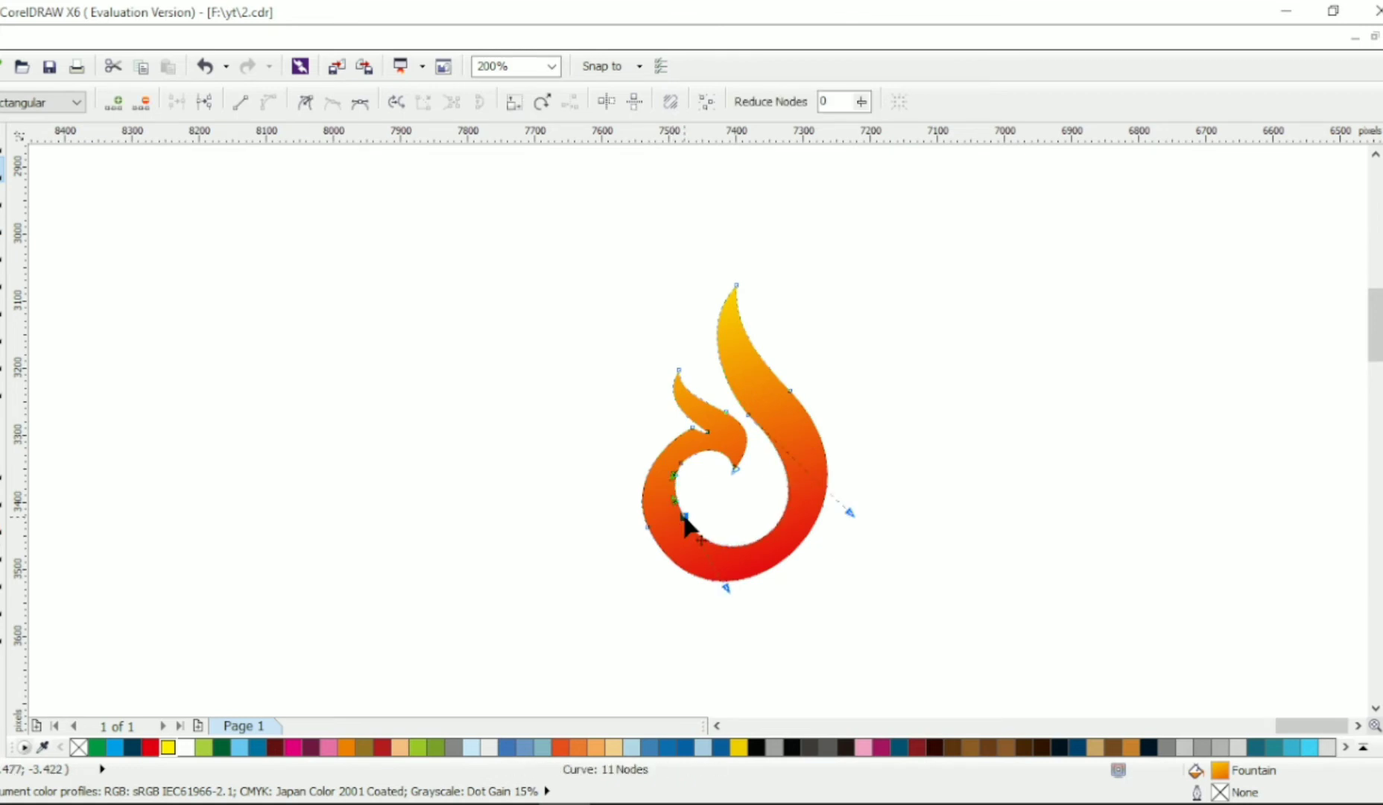
left_click(682, 514)
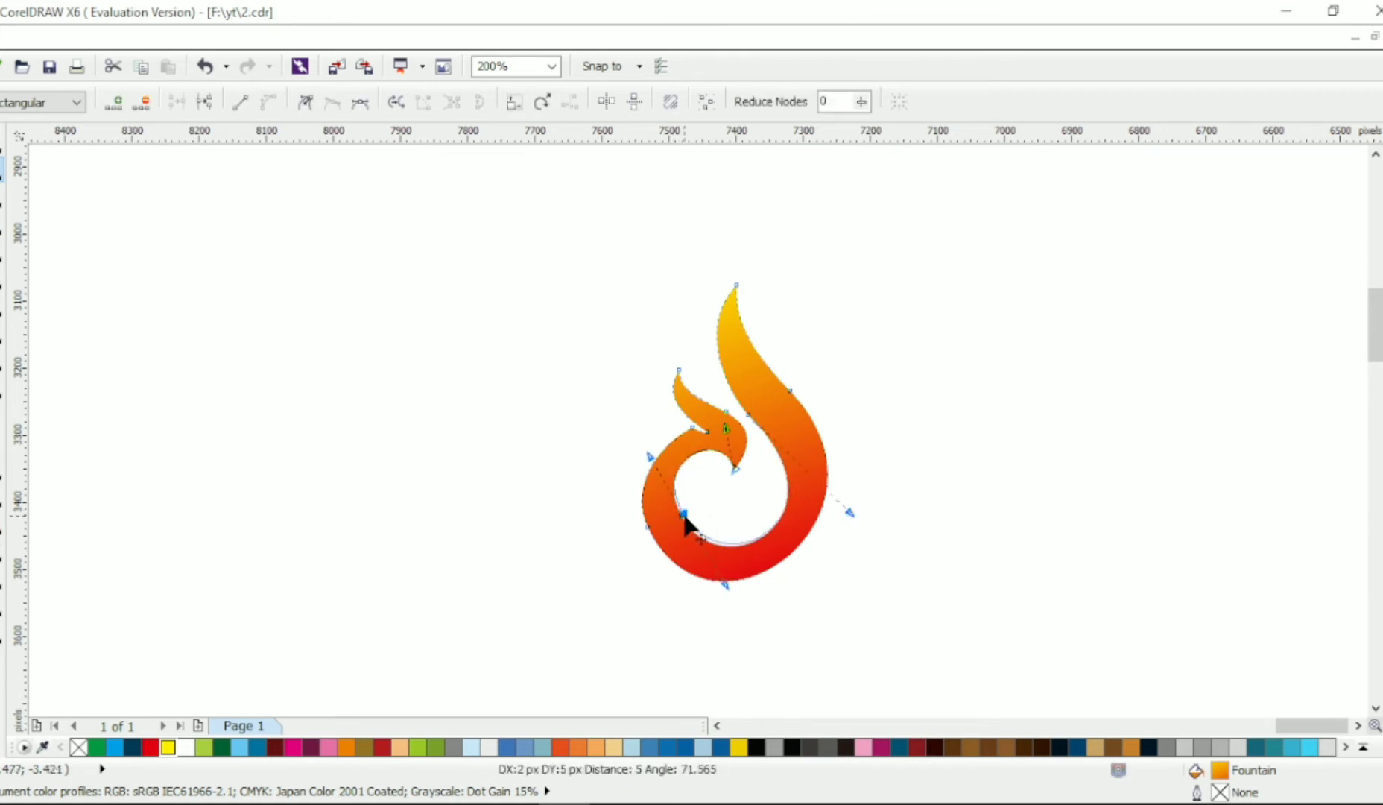
left_click_drag(850, 510, 840, 501)
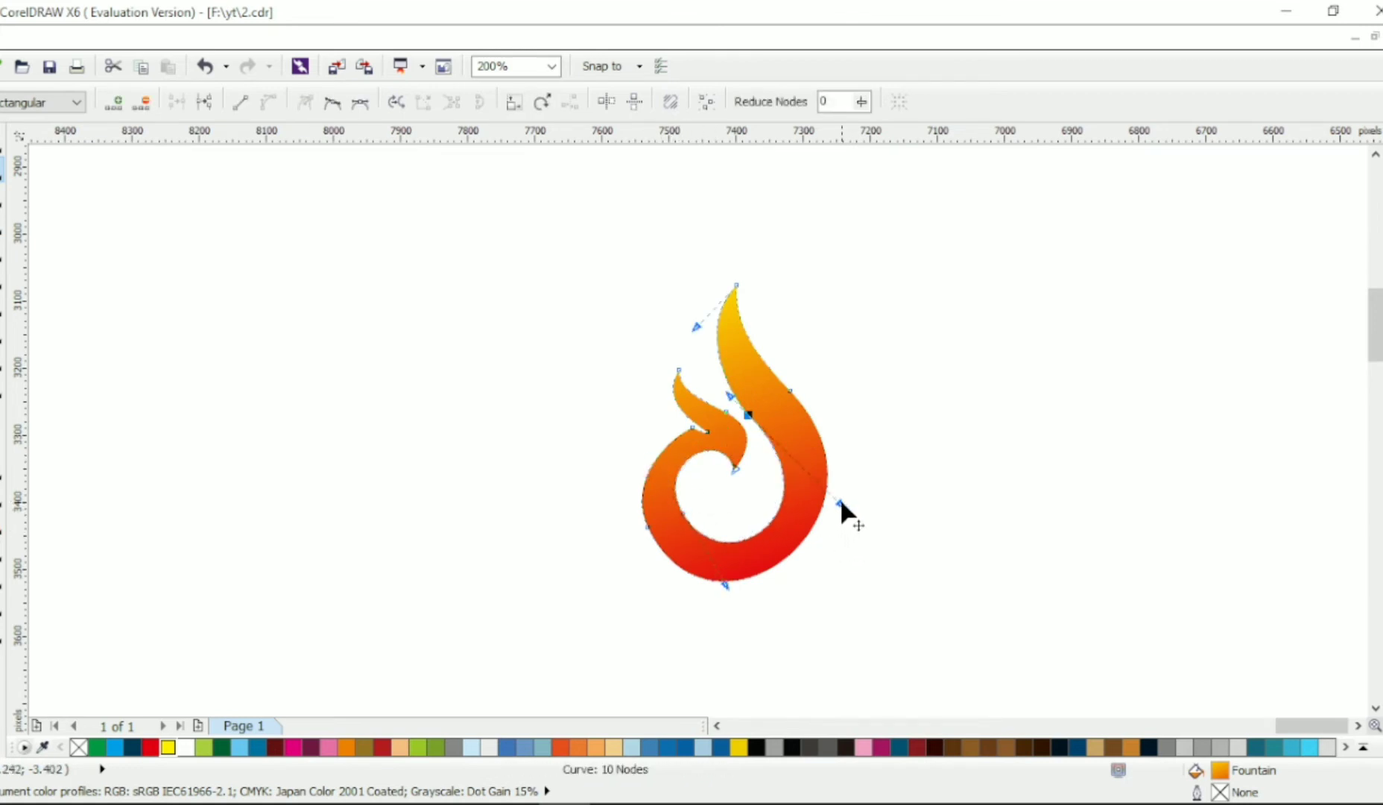
Draw a closed three-node outline across the inner opening and the lower part of the band.
left_click(647, 504)
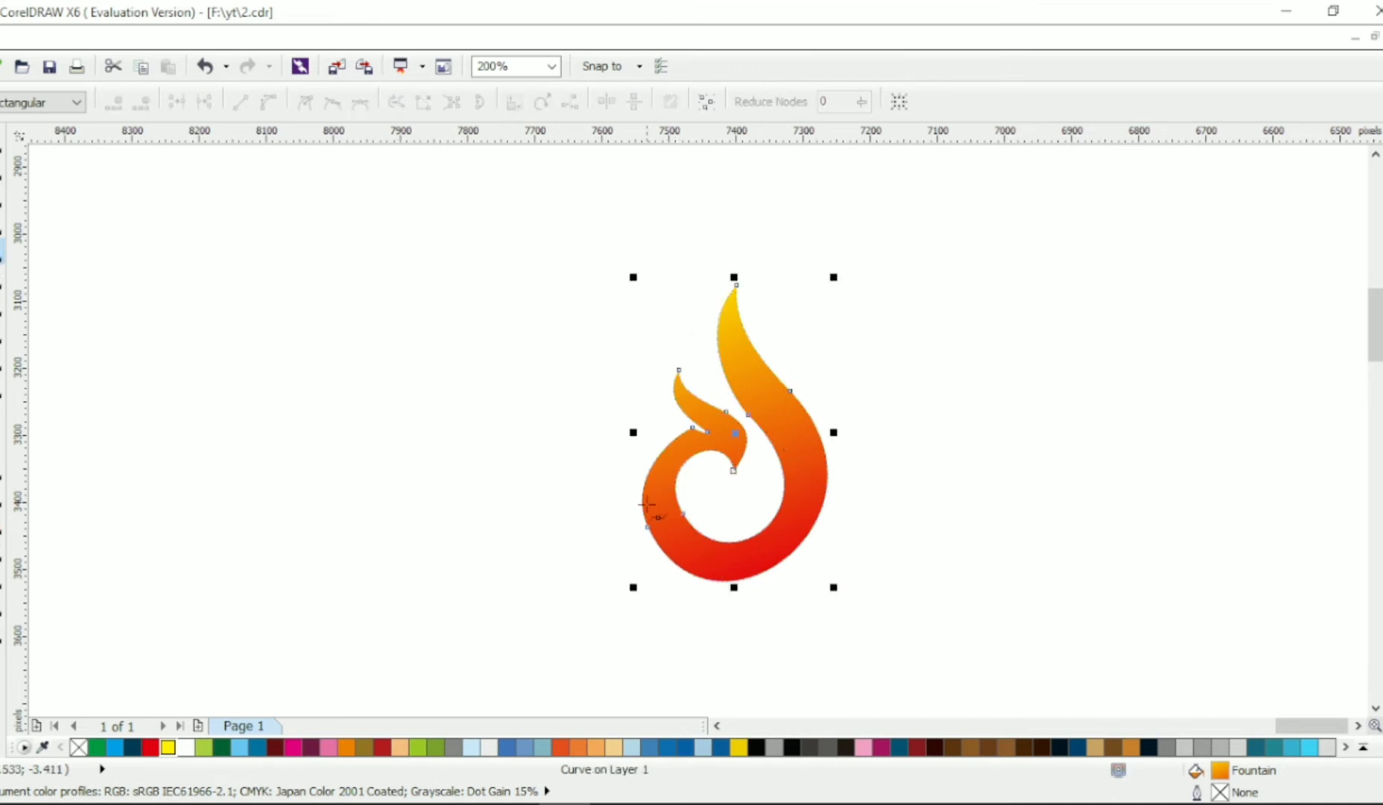
left_click(680, 468)
left_click(787, 571)
left_click(760, 430)
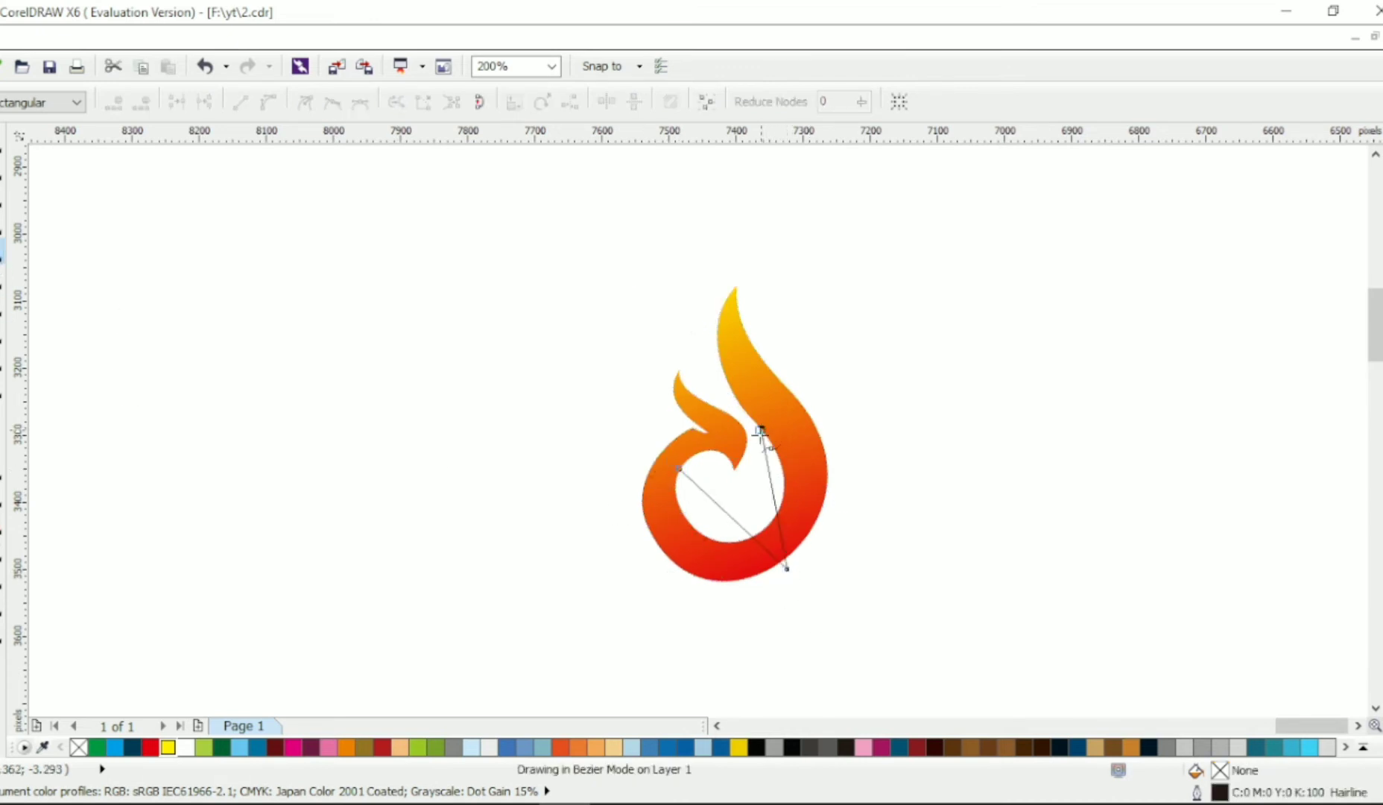
left_click(681, 468)
Convert the outline's sides to curves and bend them into a rounded shape running through the lower band.
key("F10")
key("ctrl+a")
left_click(268, 103)
left_click_drag(735, 519, 679, 552)
left_click_drag(776, 509, 803, 508)
left_click_drag(786, 571, 781, 565)
left_click_drag(811, 512, 810, 532)
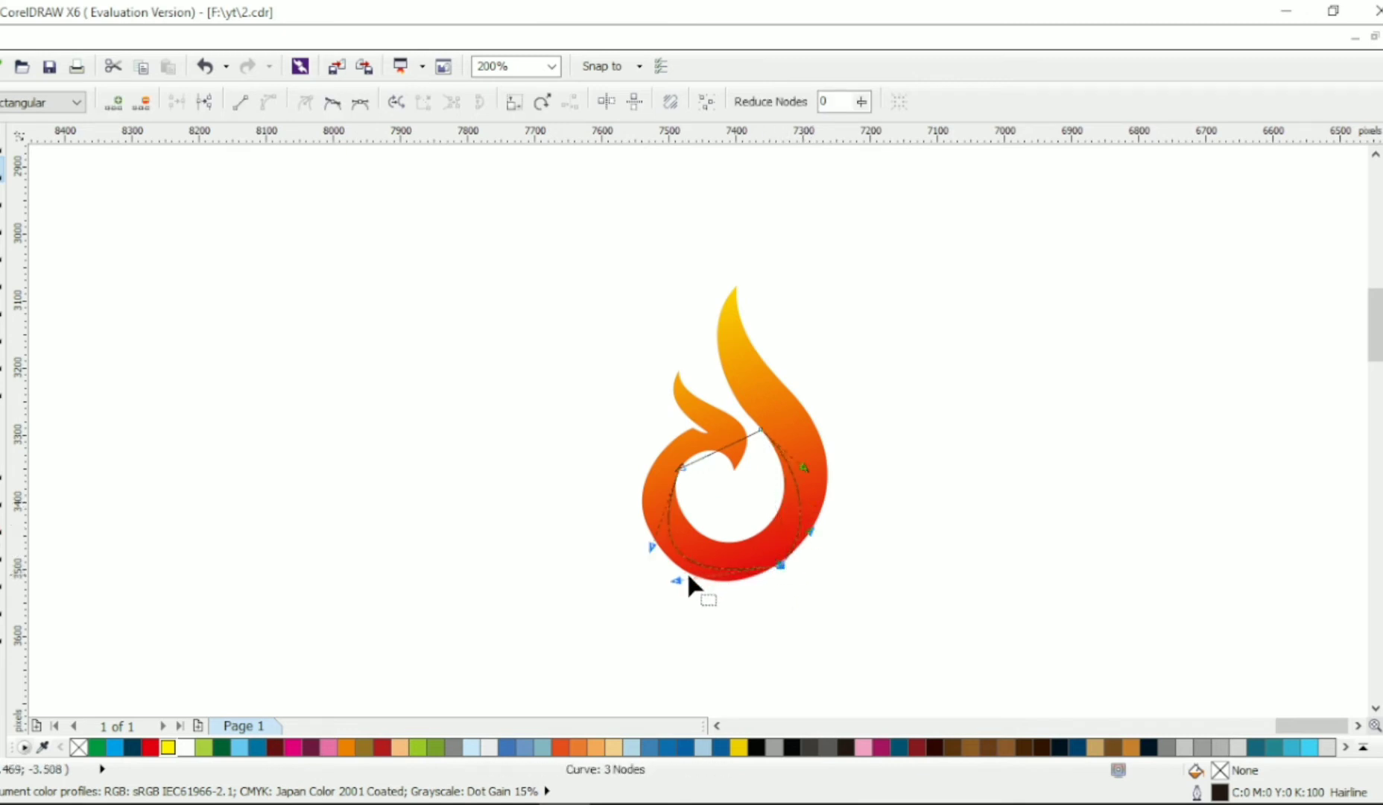
left_click_drag(677, 581, 698, 589)
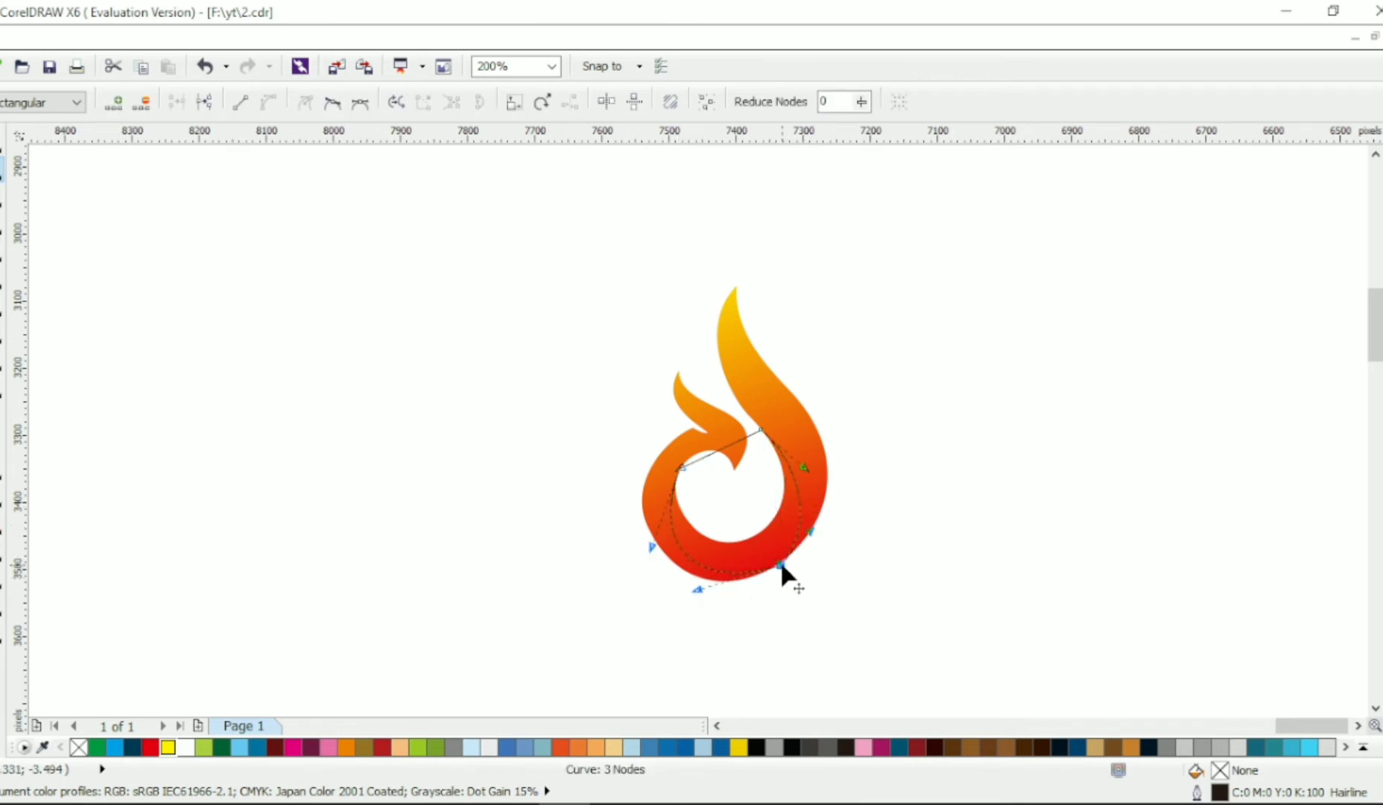
left_click(654, 550)
Intersect the rounded outline with the flame and adjust the overlap's gradient so it becomes a solid red crescent.
left_click(3, 141)
left_click(743, 370, "shift")
left_click(680, 102)
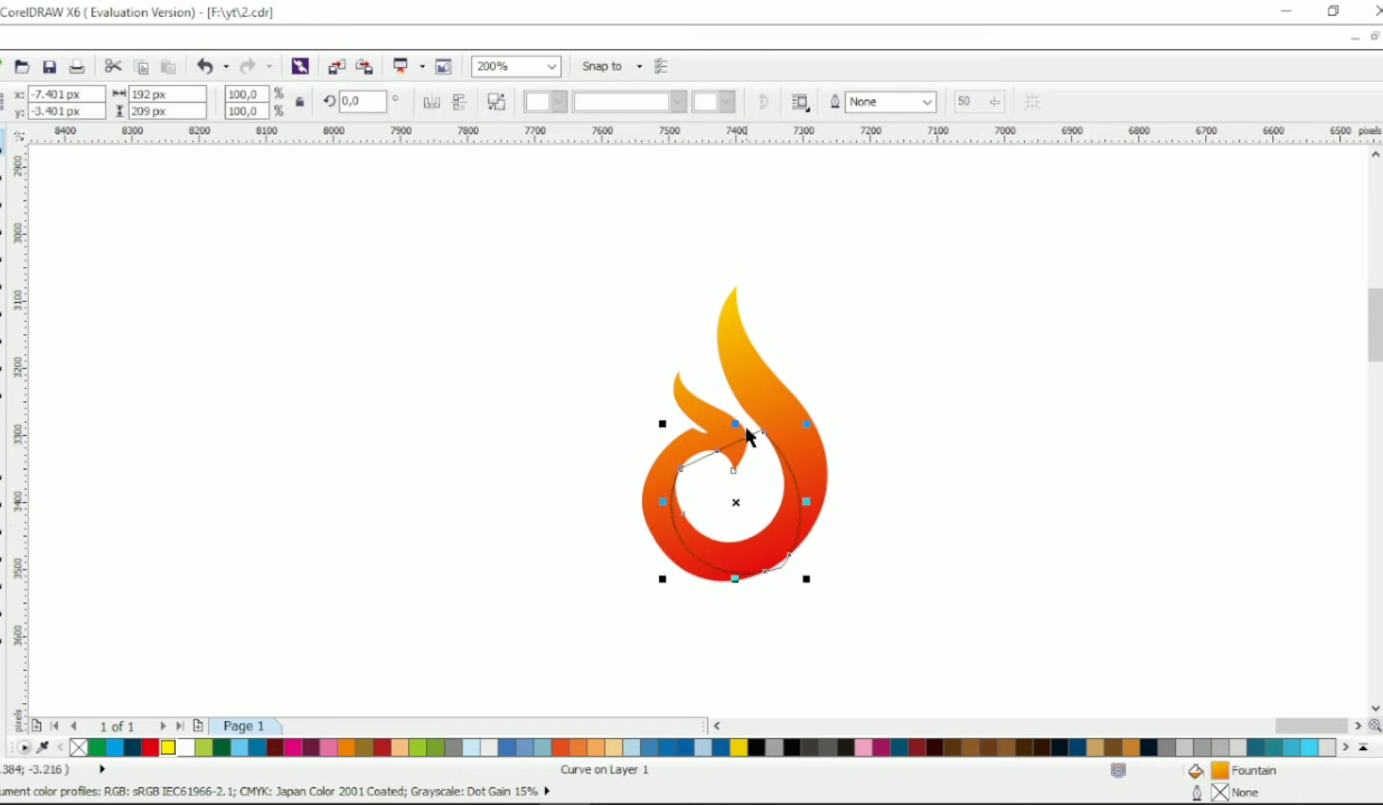
key("g")
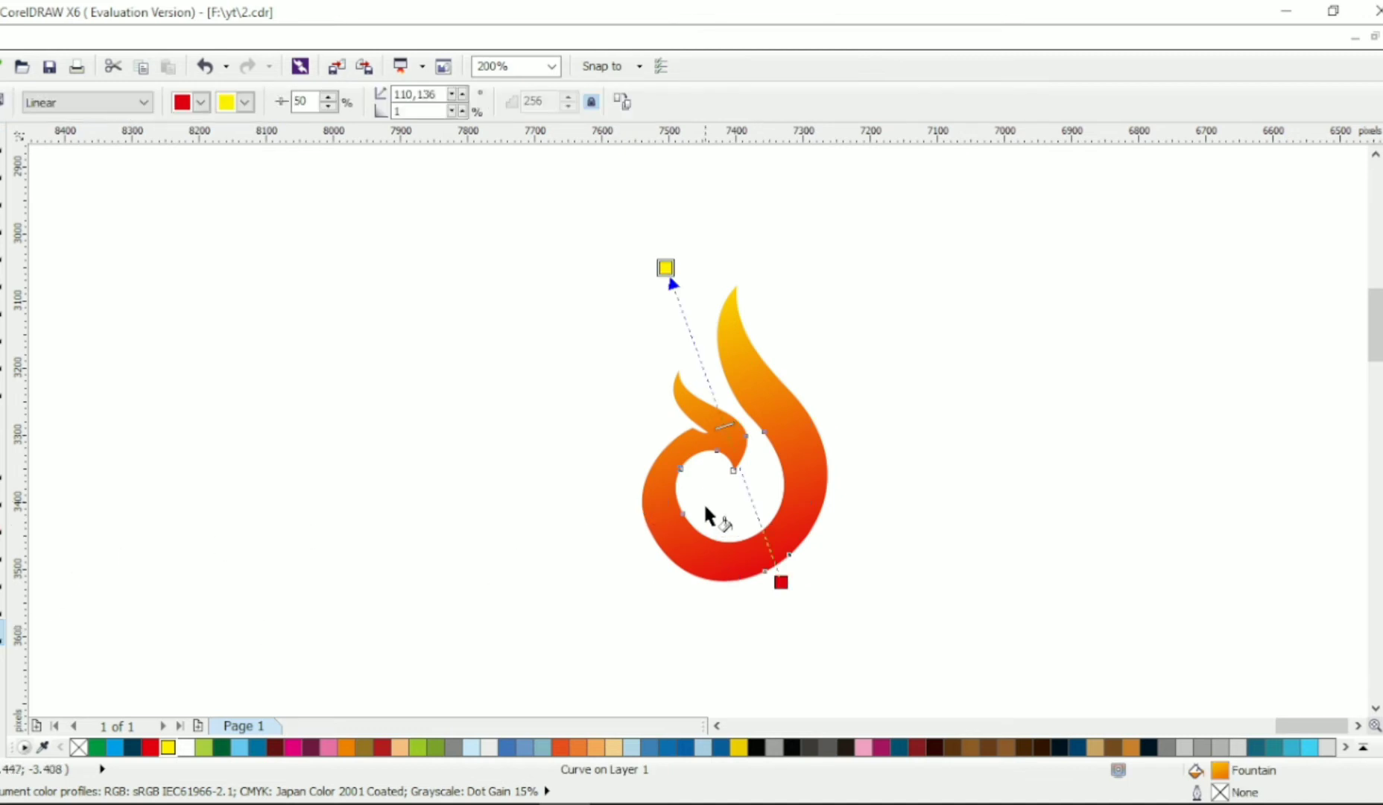
left_click_drag(705, 505, 697, 364)
left_click(2, 146)
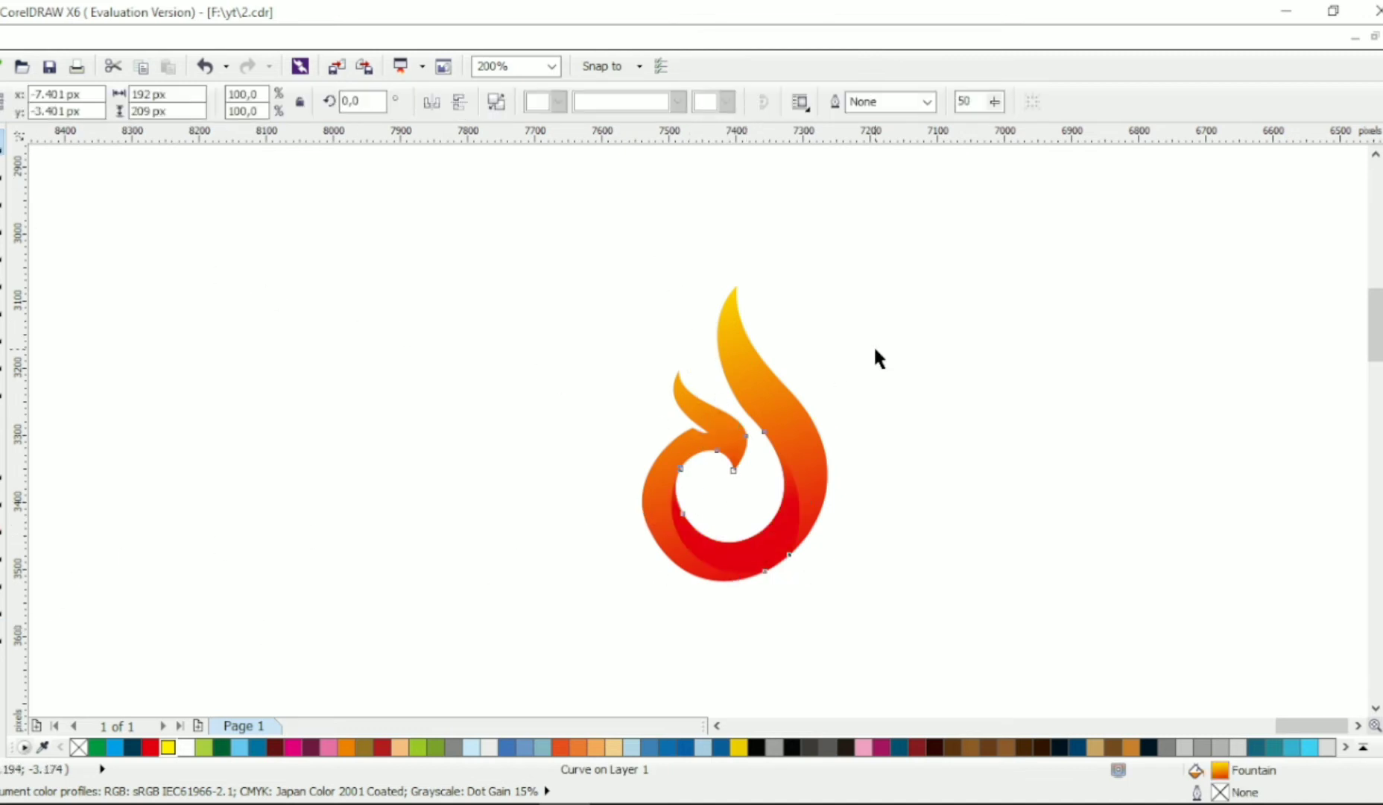
Draw a closed three-node outline from above the large tongue's tip around its right side.
left_click(874, 345)
scroll(753, 447, "right", 1)
left_click(2, 252)
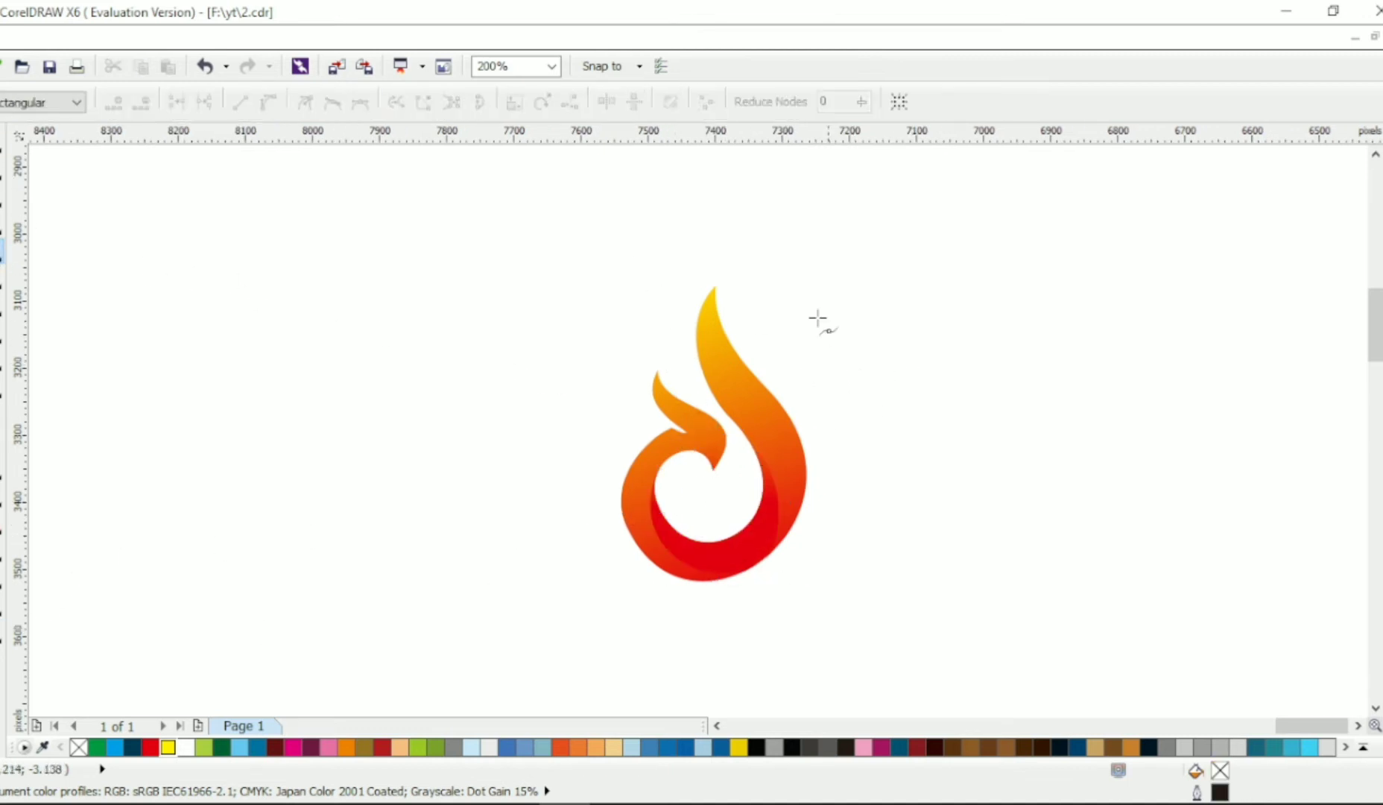
left_click(814, 521)
left_click(887, 351)
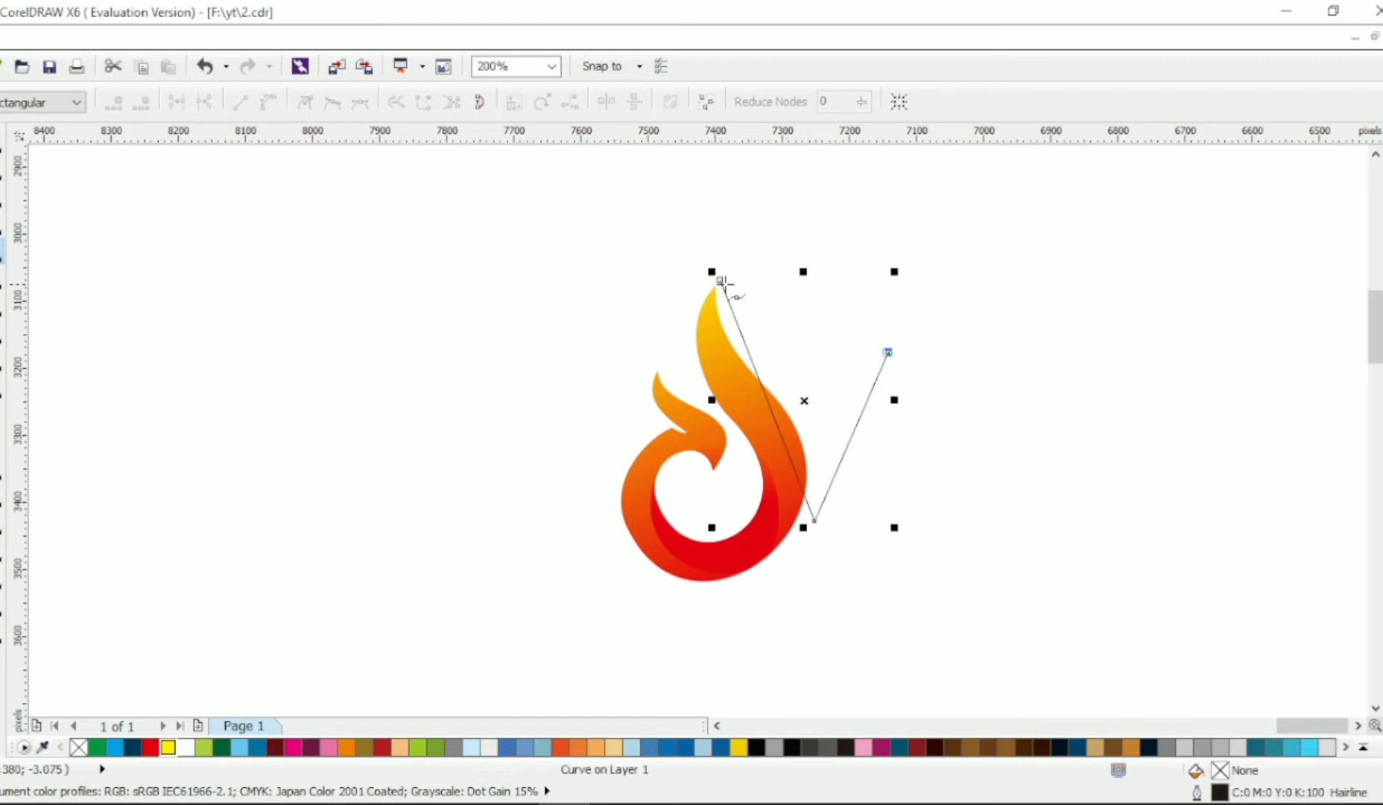
left_click(723, 283)
Convert the outline's sides to curves and bend its inner side into an S-curve from the tongue's tip to its lower right edge.
left_click(183, 105)
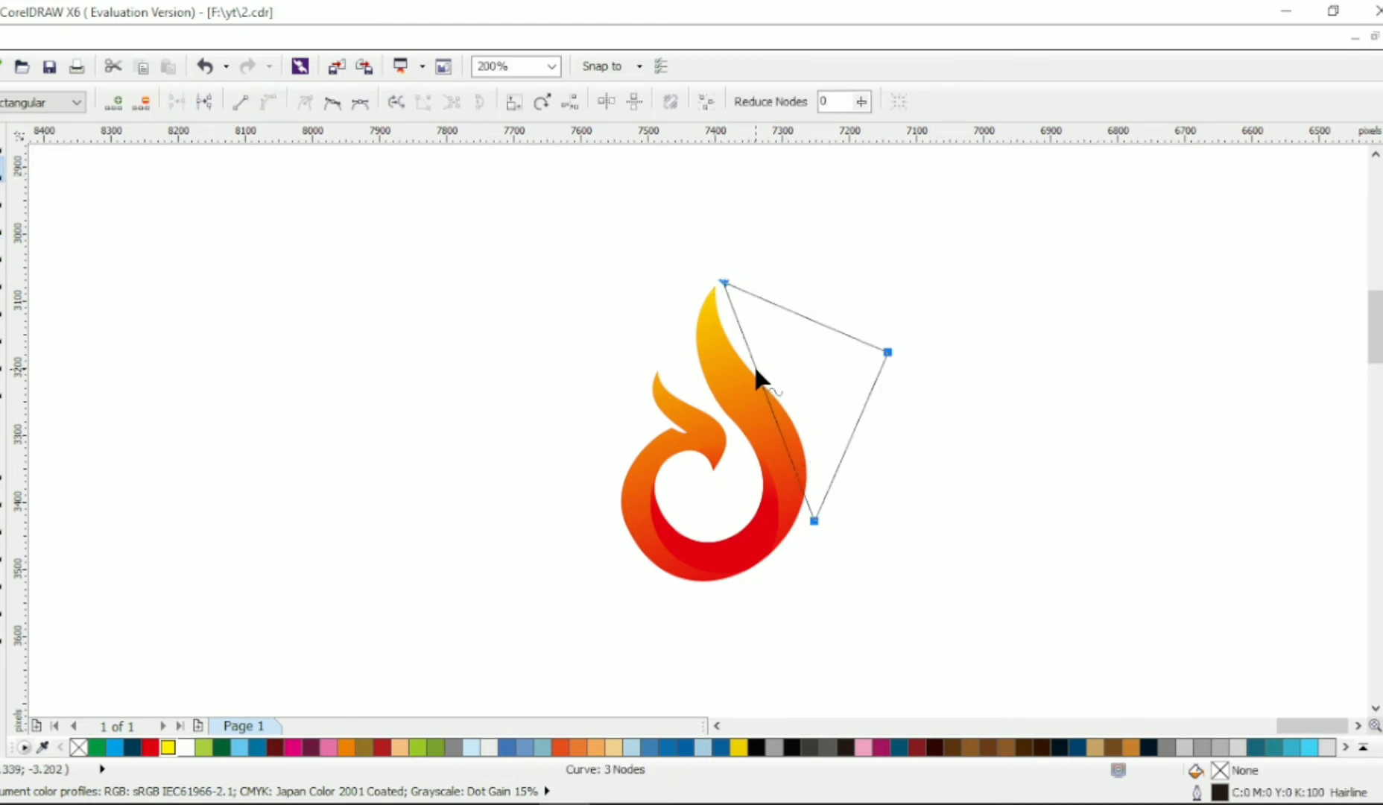
left_click_drag(756, 369, 720, 362)
left_click_drag(725, 282, 718, 271)
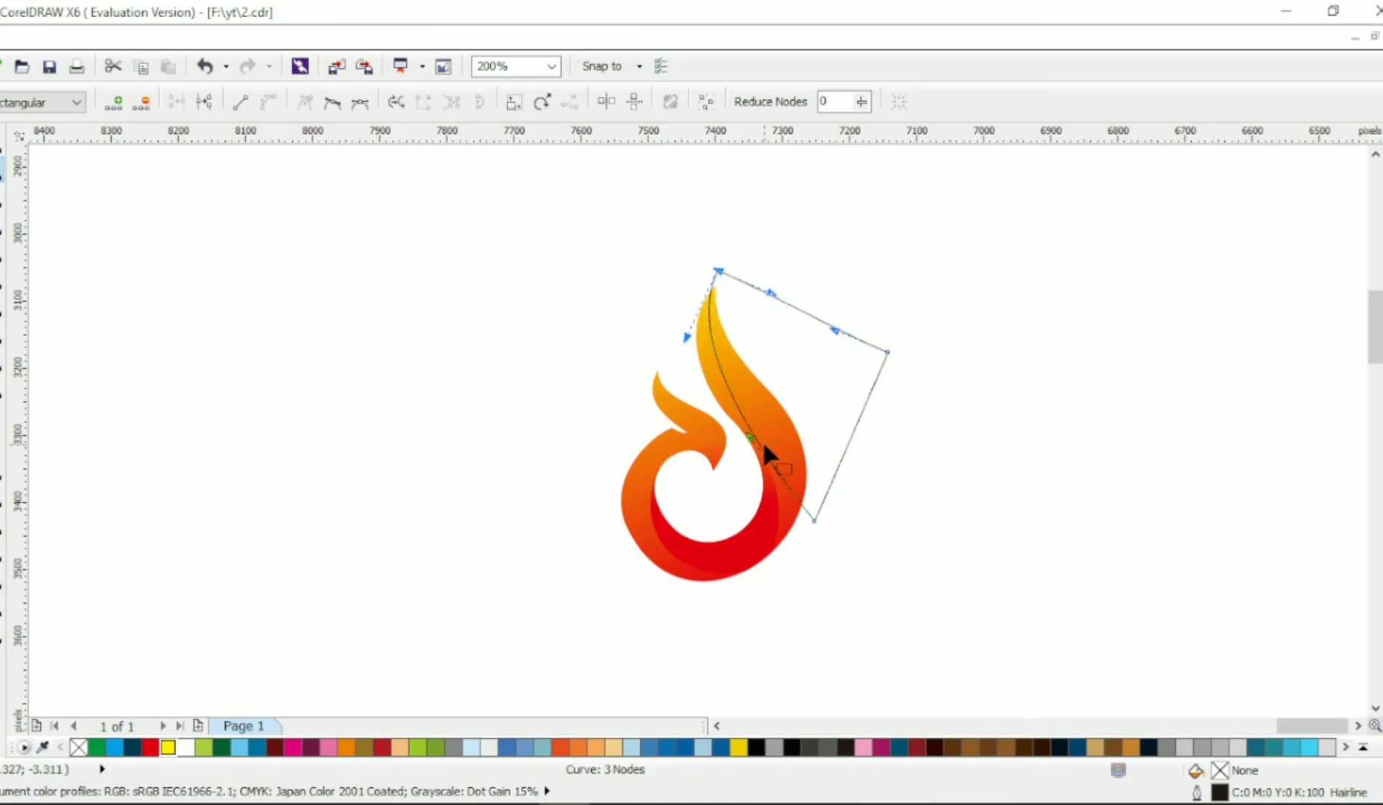
left_click_drag(764, 445, 805, 410)
left_click_drag(814, 521, 799, 522)
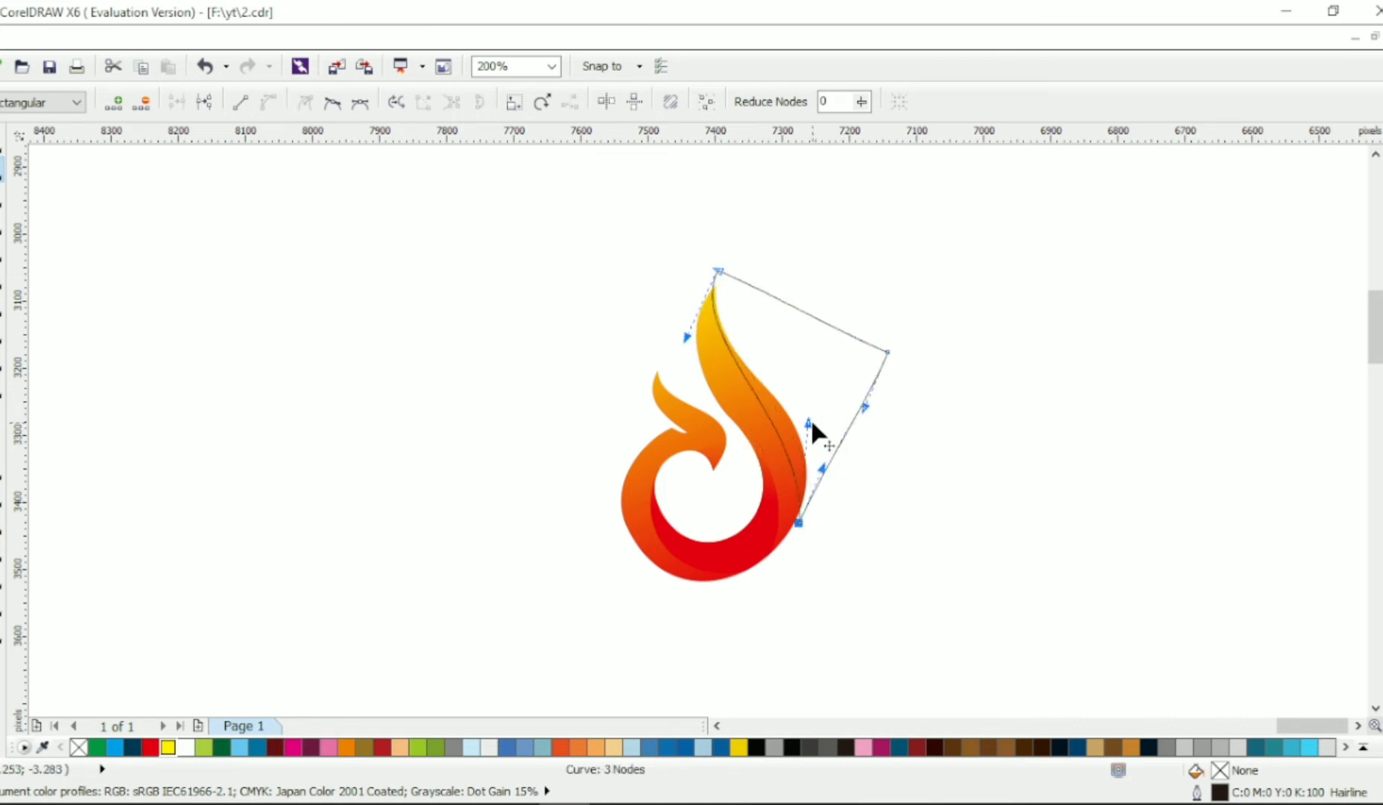
left_click_drag(812, 422, 699, 414)
left_click_drag(687, 342, 666, 413)
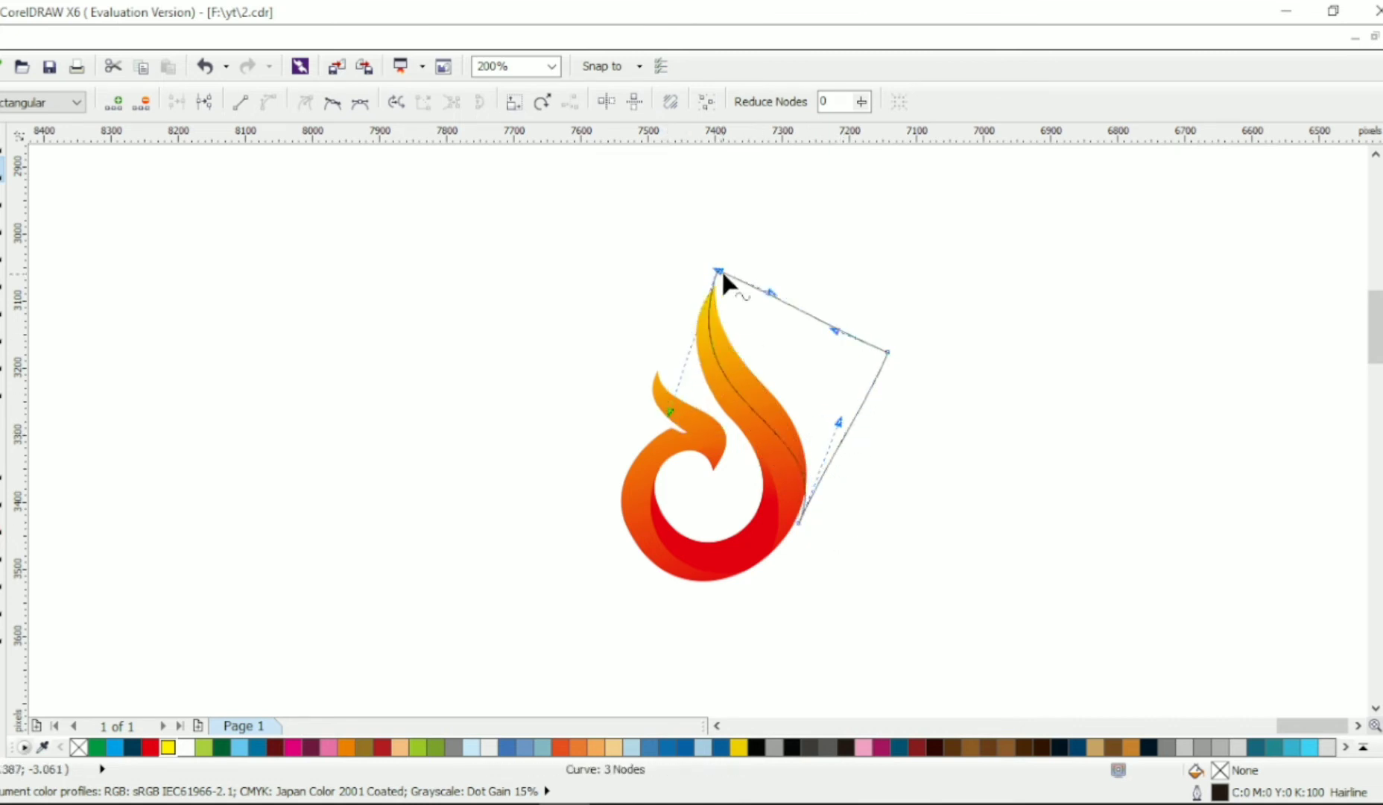
scroll(726, 284, "up", 2)
mouse_move(729, 327)
left_mouse_down()
mouse_move(737, 342)
mouse_move(726, 329)
left_mouse_up()
scroll(727, 329, "down", 2)
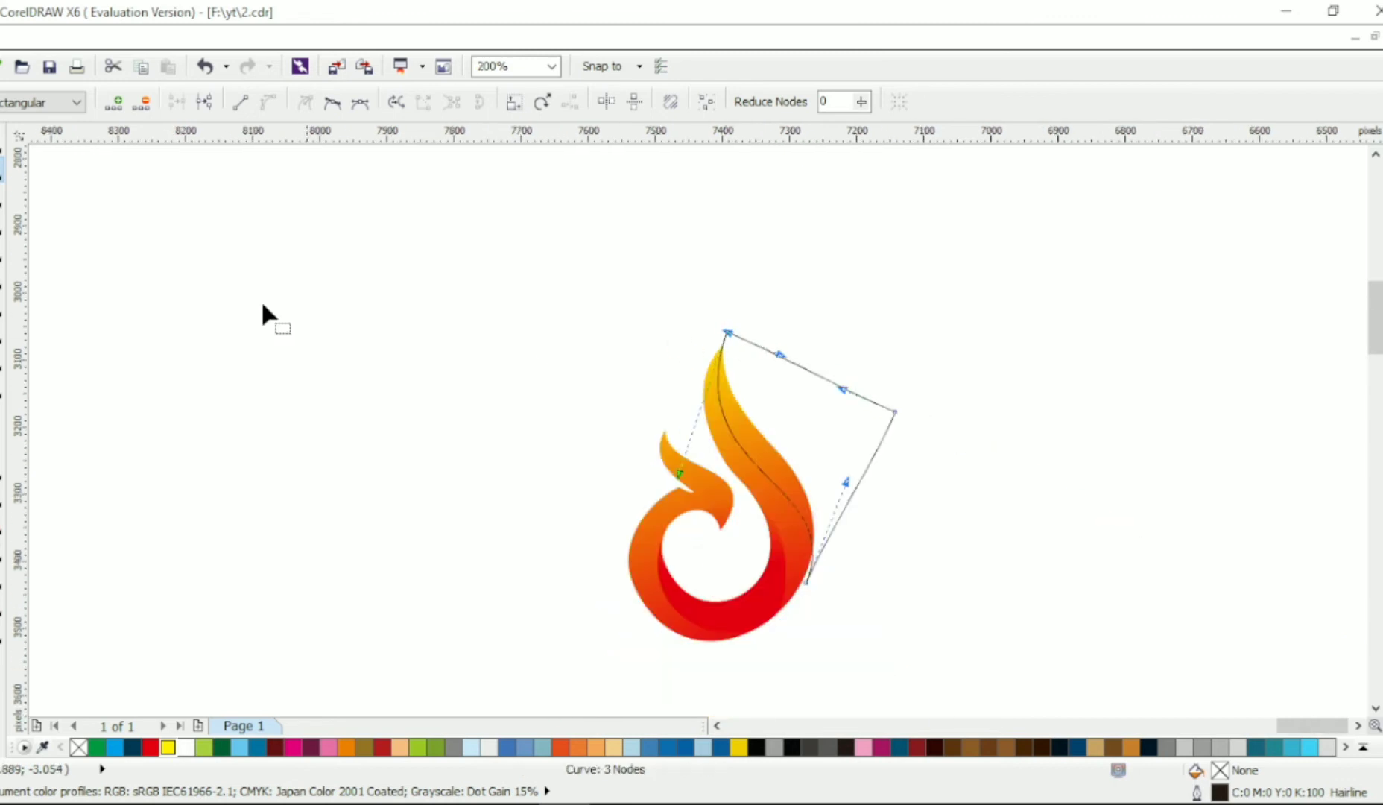
Intersect the S-curved outline with the flame and delete the leftover outline.
left_click(3, 142)
left_click(760, 491, "shift")
left_click(681, 103)
left_click(824, 384)
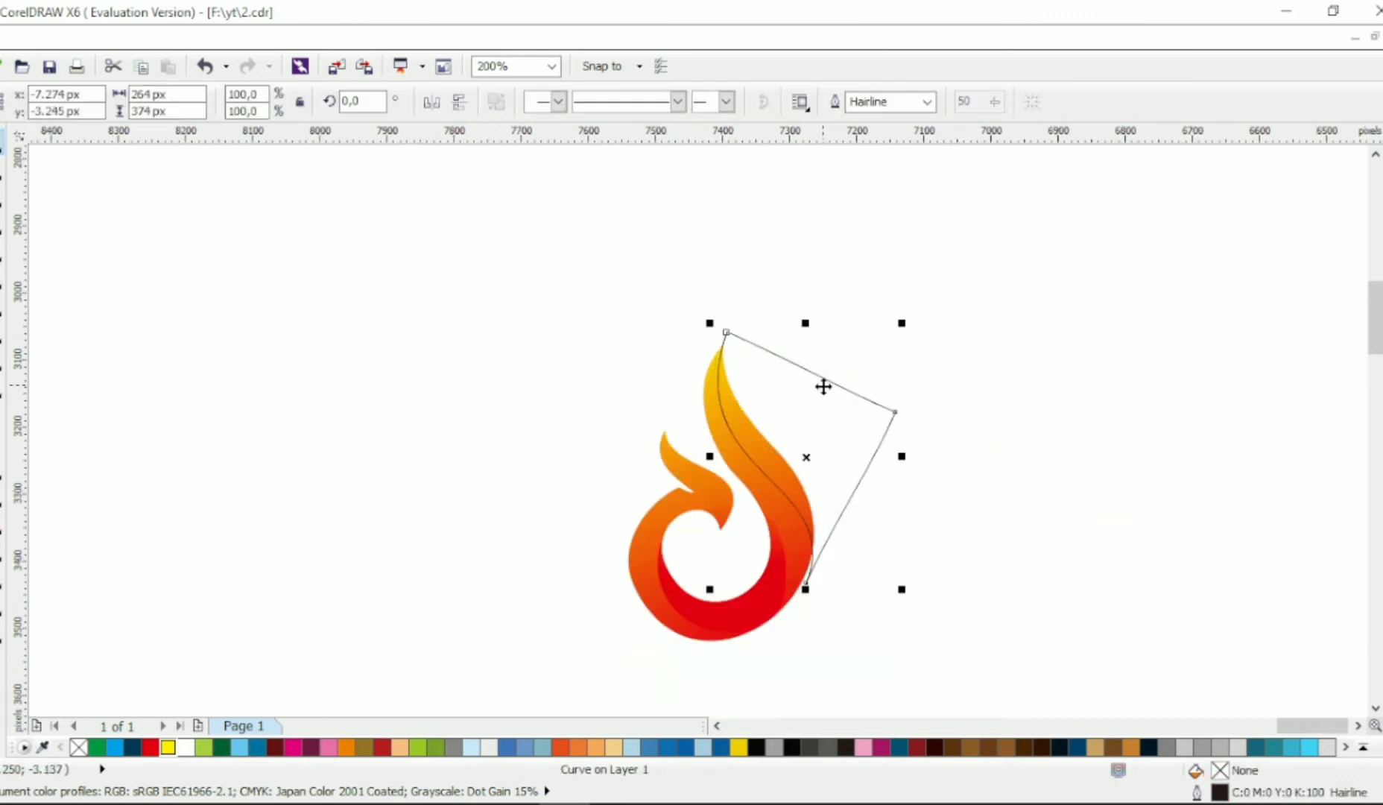
key("Delete")
Shift the gradient of the large tongue's right section downward to give it a brighter yellow highlight.
left_click(774, 443)
left_click(2, 629)
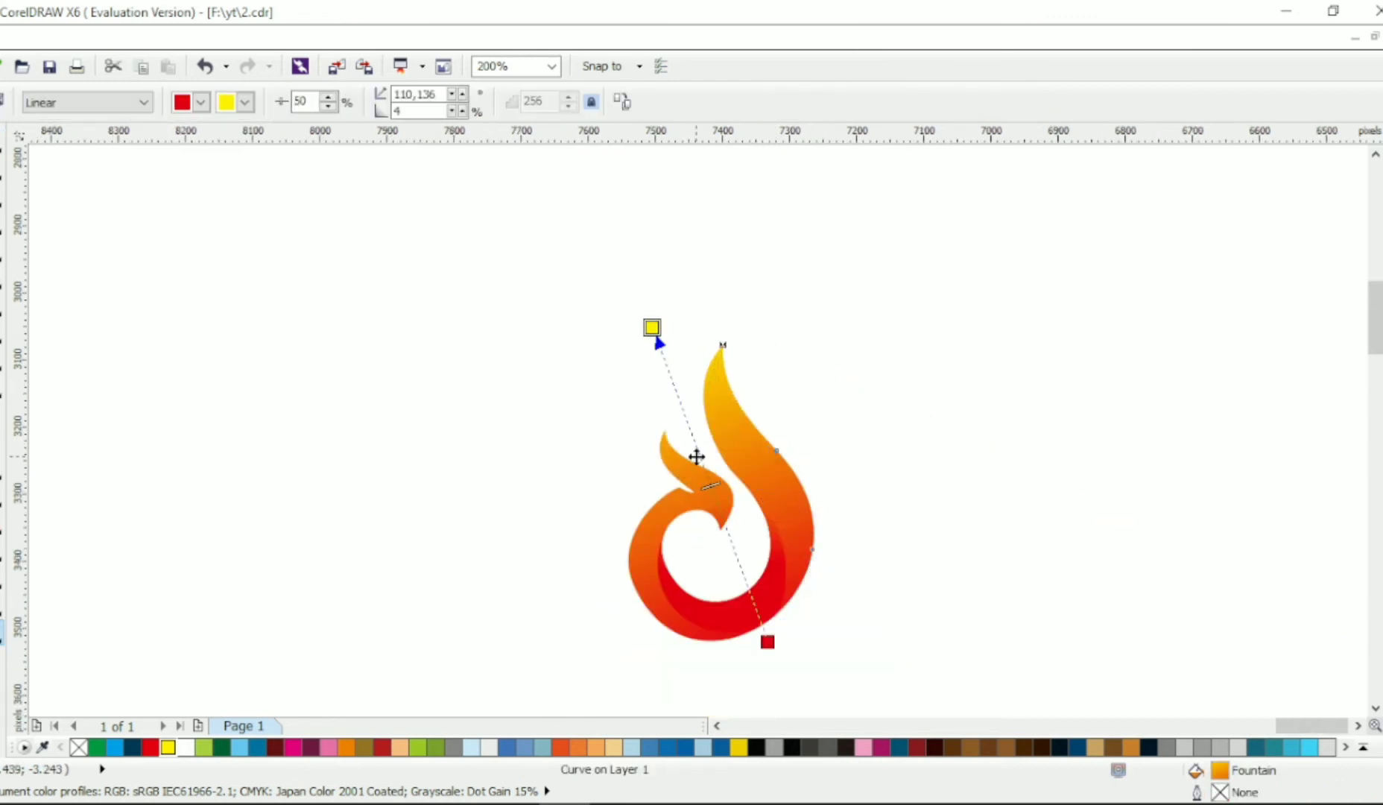
left_click_drag(694, 456, 719, 479)
left_click(2, 142)
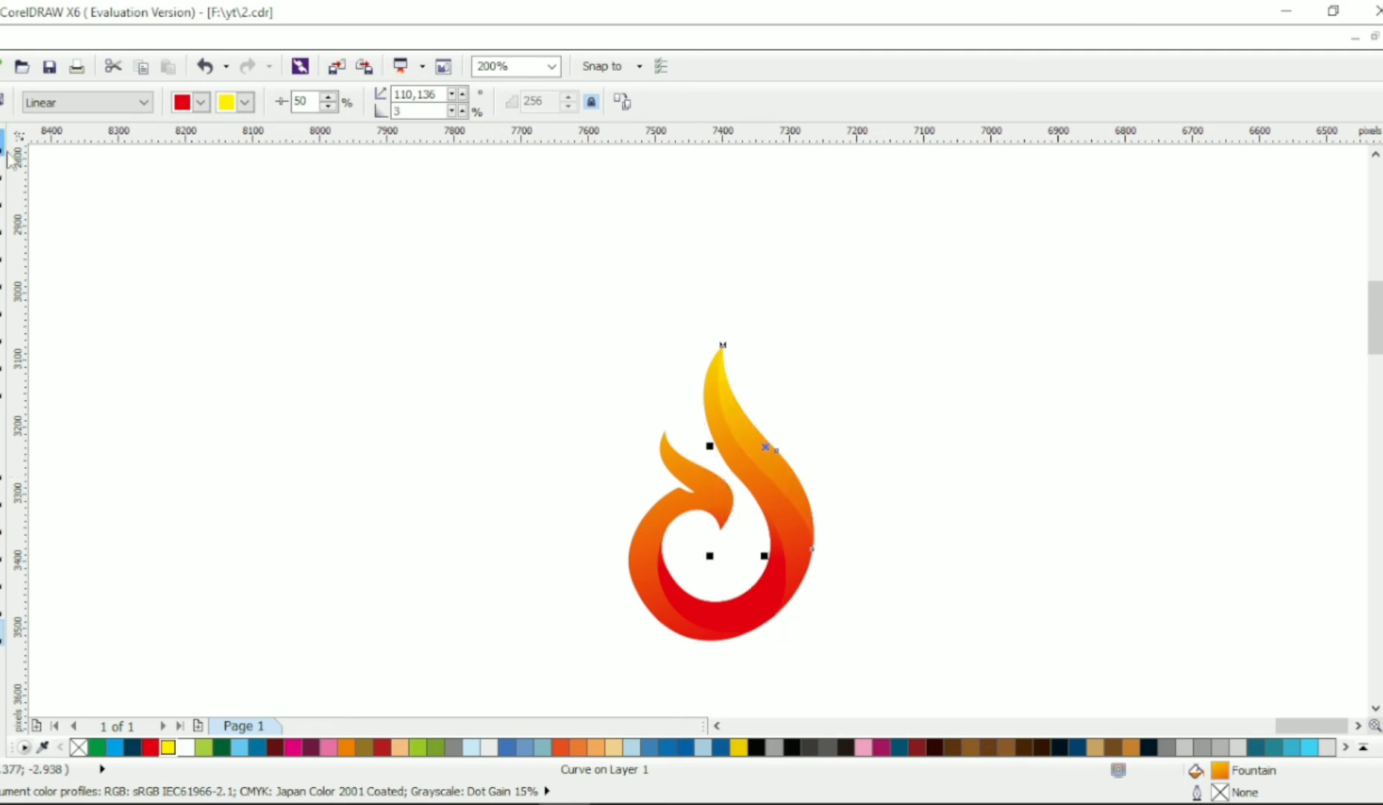
Move the band's corner node beside the small tongue's notch slightly up and outward.
left_click(918, 355)
left_click(655, 522)
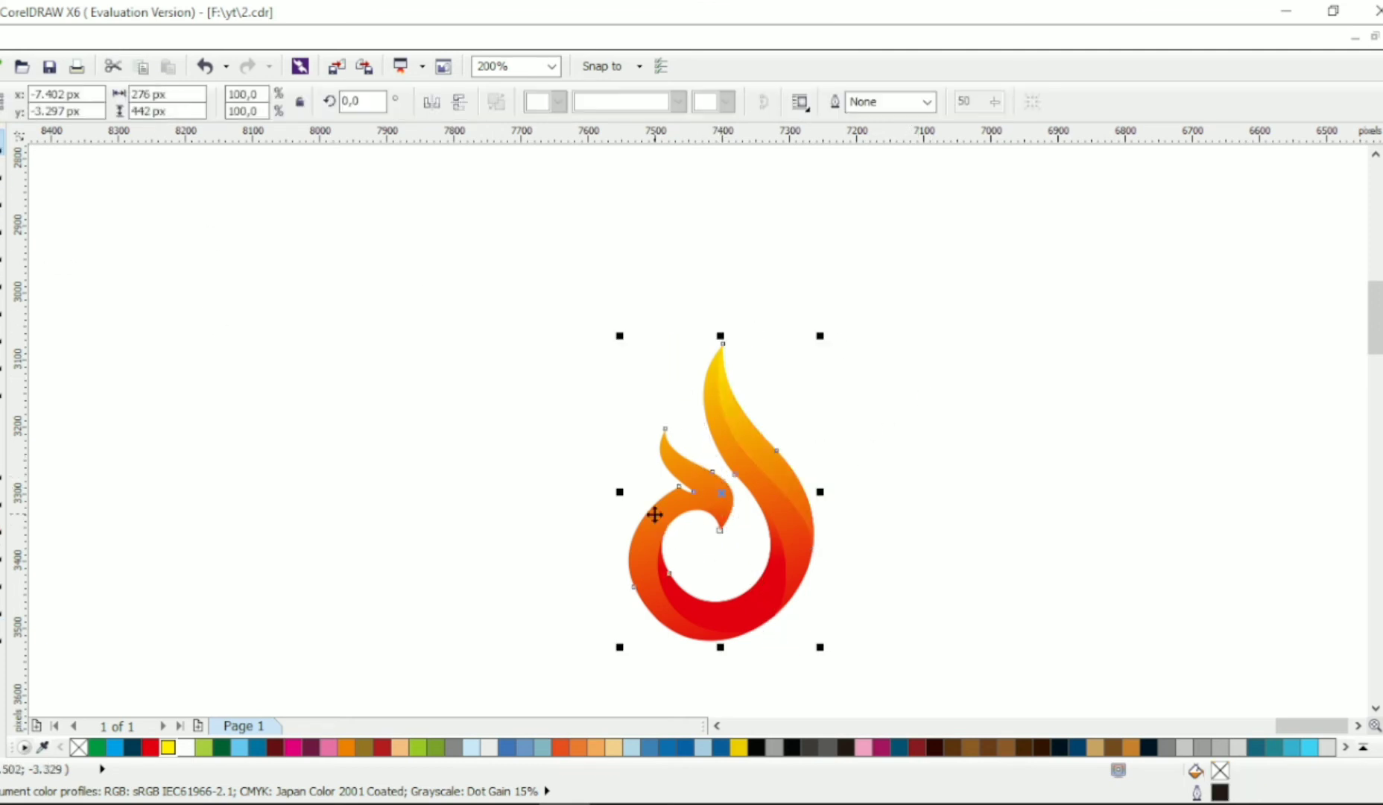
key("F10")
left_click(680, 488)
left_click_drag(677, 485, 669, 481)
left_click(3, 143)
left_click(747, 406)
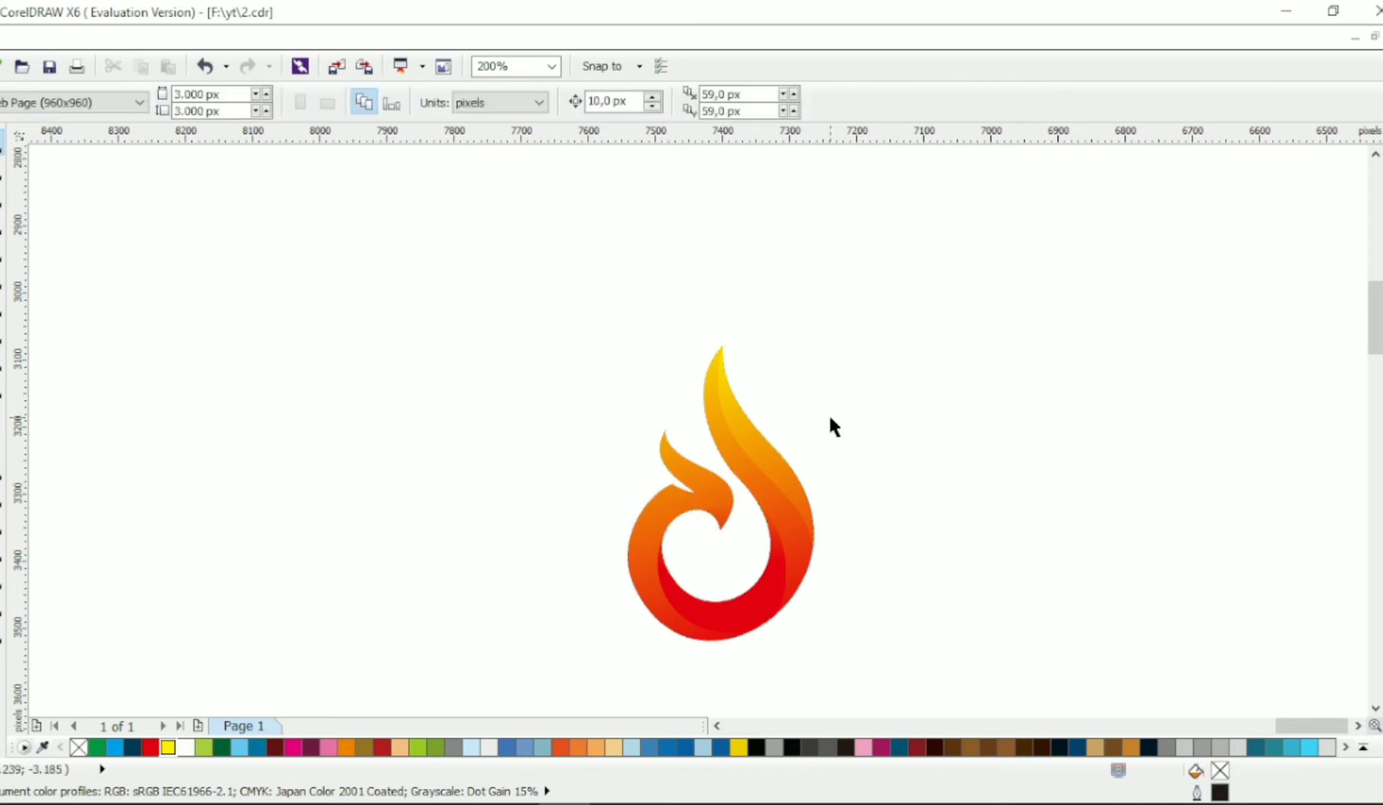
Select all parts of the flame and move them together slightly up and to the left.
scroll(828, 421, "down", 1)
left_click_drag(888, 244, 589, 640)
left_click_drag(735, 578, 713, 545)
Fill the lower inner crescent with the dark red C53 M100 Y100 K41.
left_click(858, 542)
left_click(787, 521)
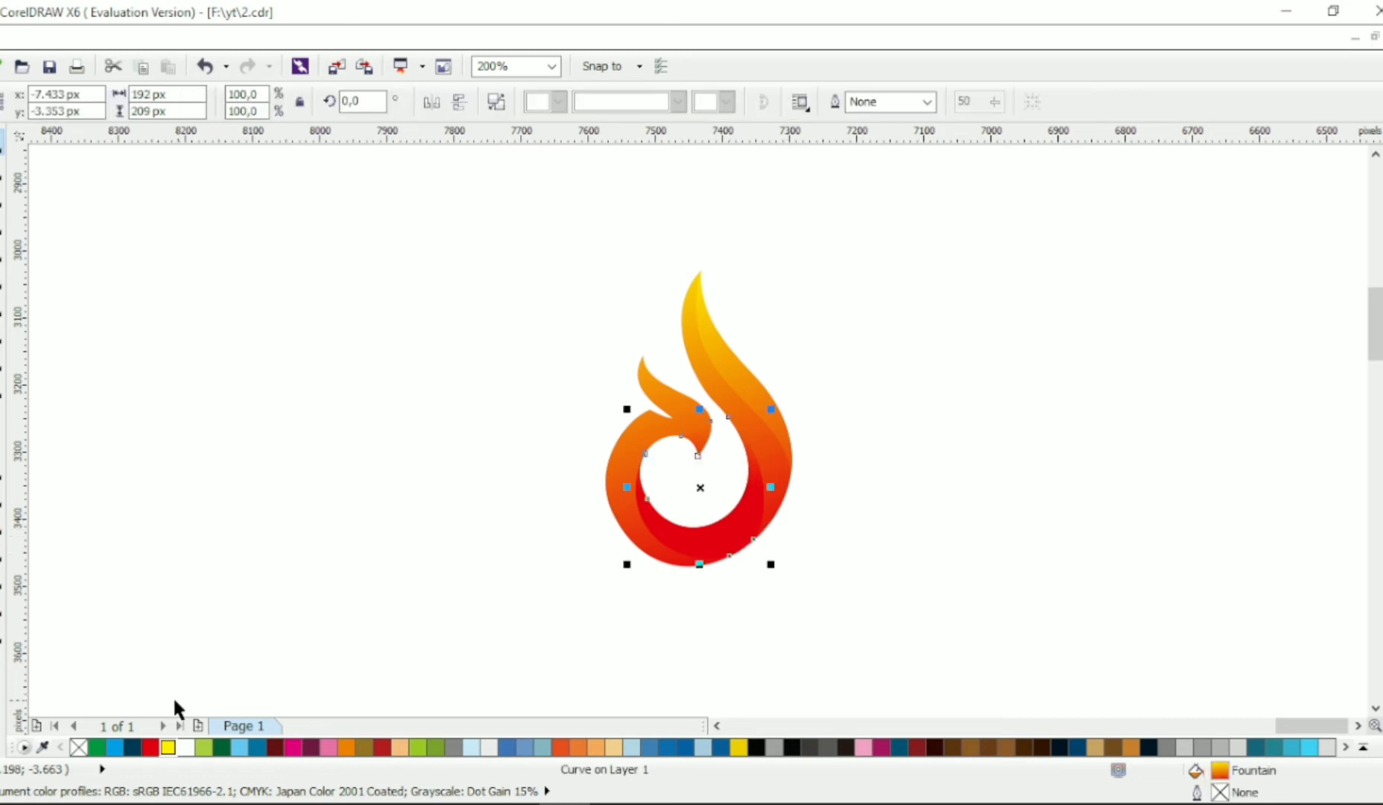
left_click(275, 747)
Delete the crescent's stray dark piece at the flame's inner tip.
key("F10")
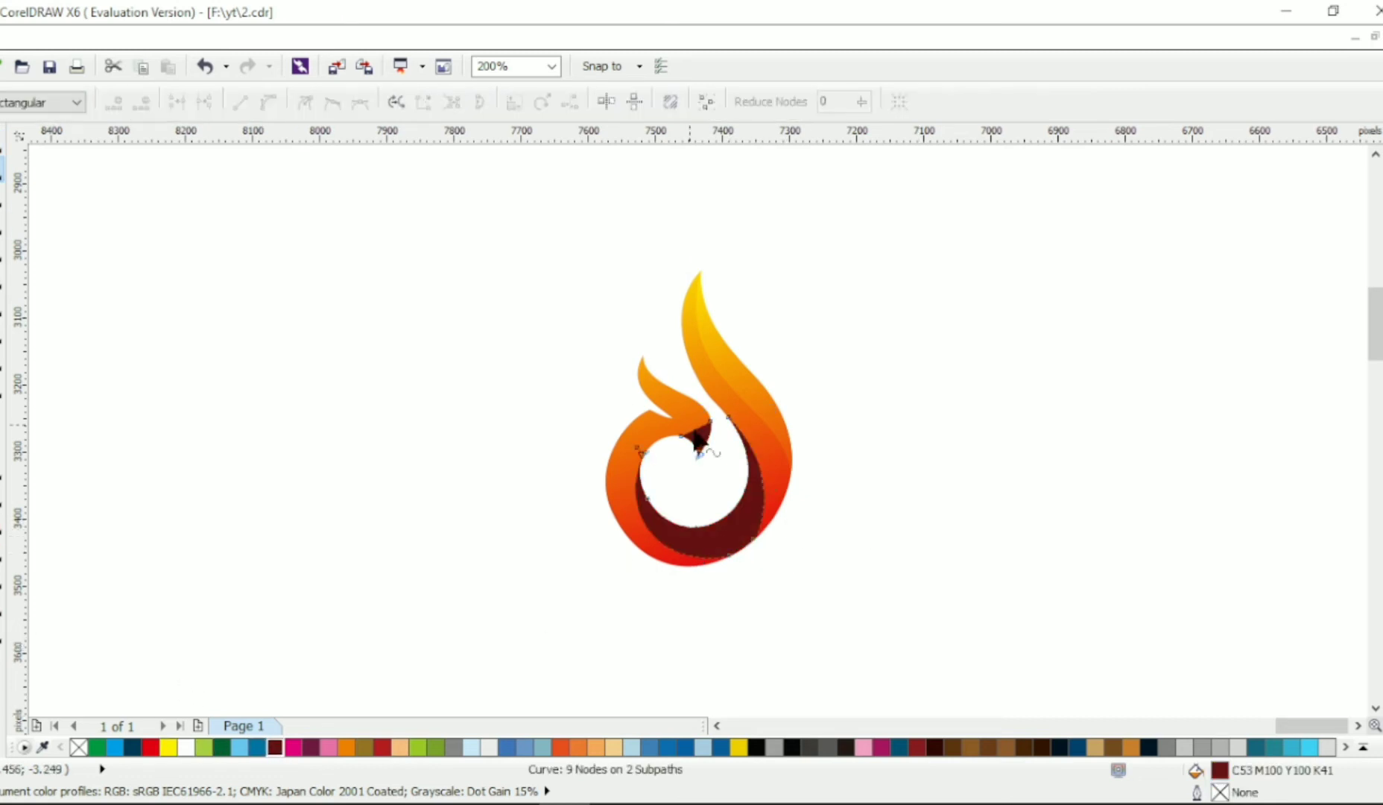
scroll(752, 485, "up", 1)
double_click(651, 440)
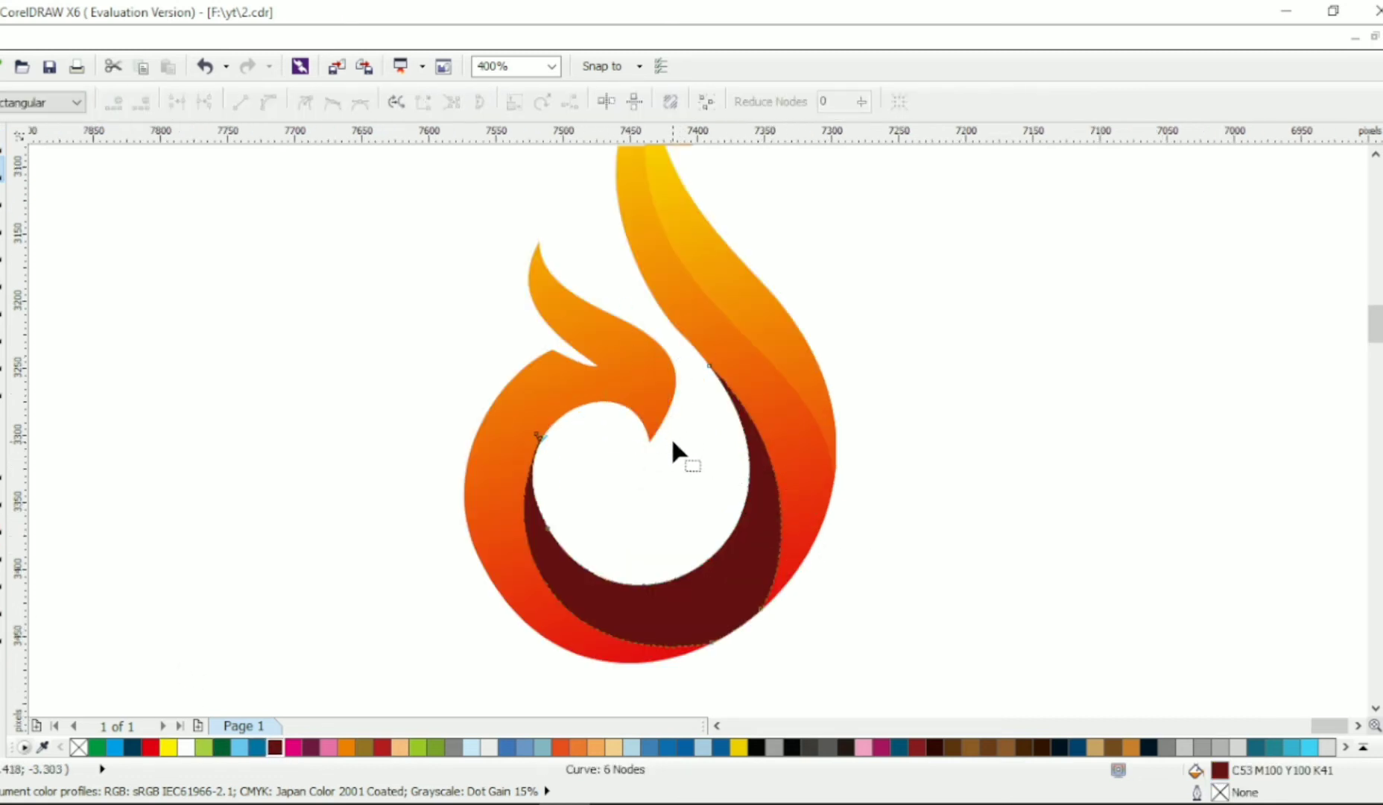
Apply a linear fountain fill to the lower inner crescent, running from dark red at the base up to bright red.
scroll(674, 439, "down", 1)
left_click(5, 149)
left_click(4, 649)
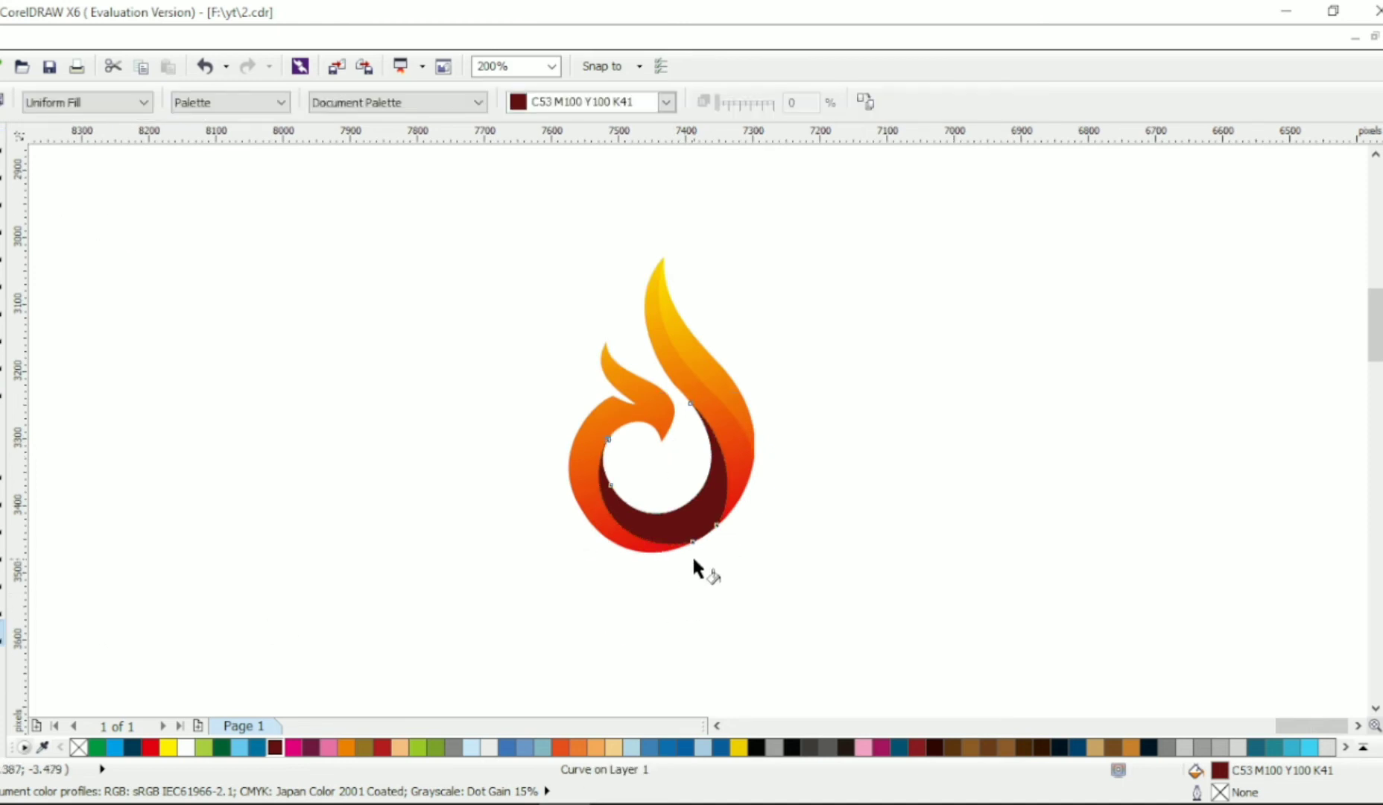
left_click_drag(696, 560, 670, 483)
left_click(150, 747)
left_click(4, 147)
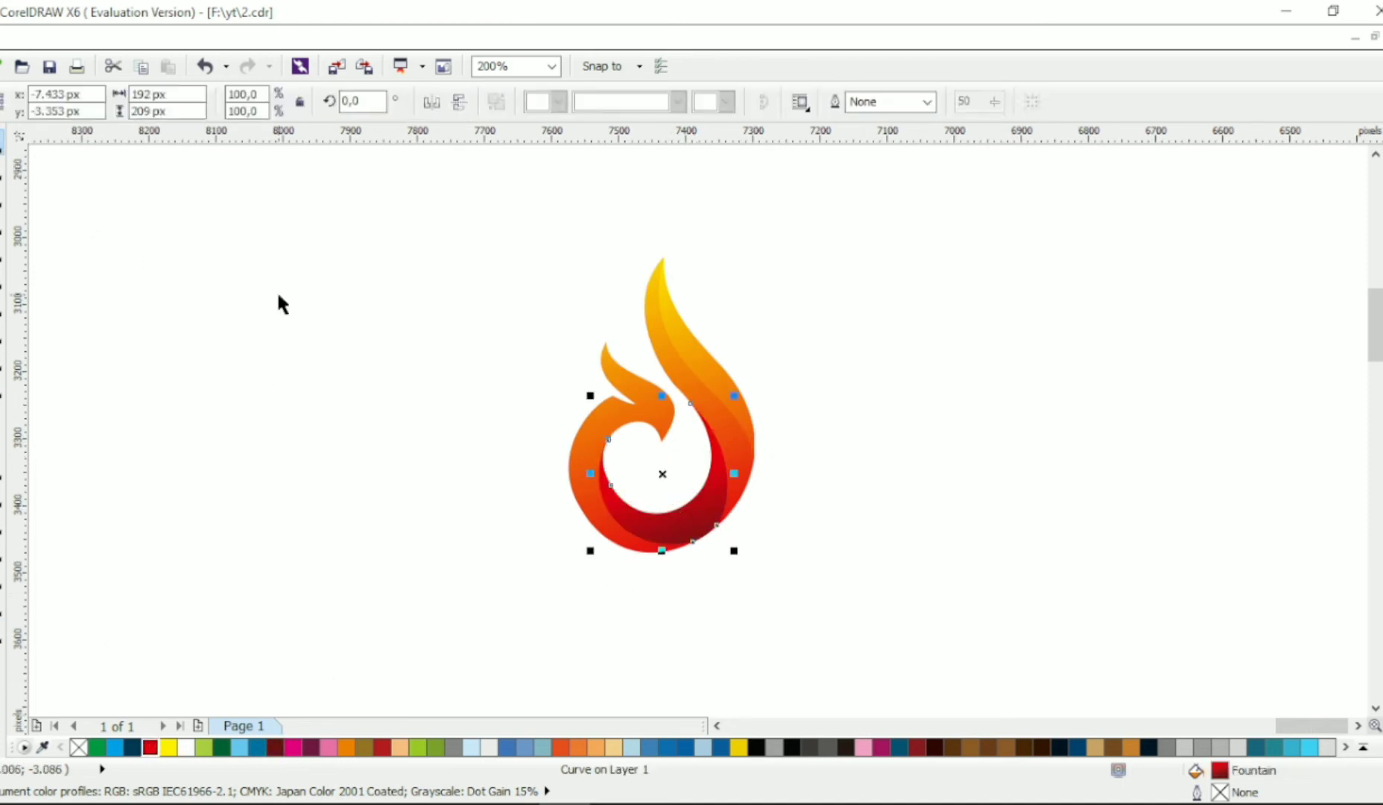
left_click(278, 296)
scroll(668, 372, "up", 1)
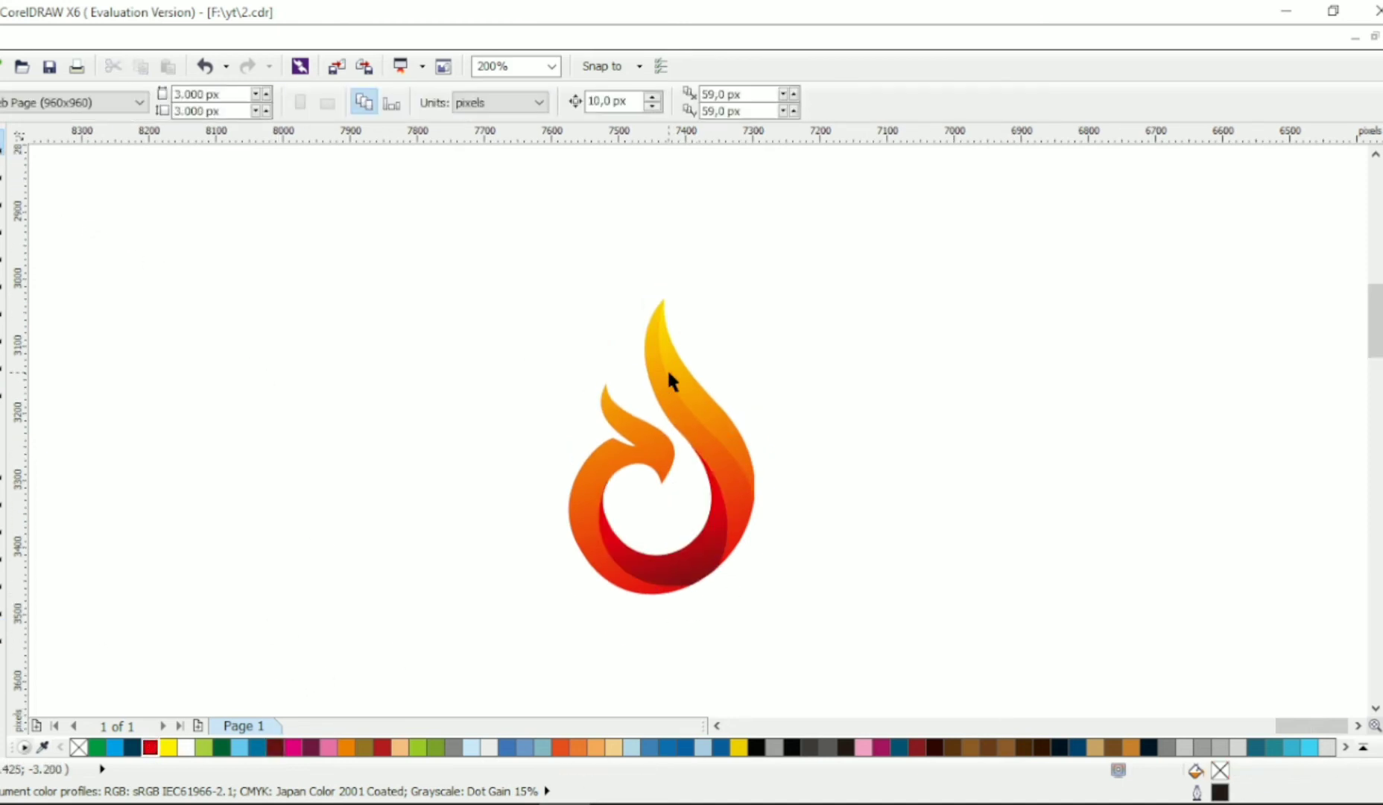
Delete the extra nodes along the crescent's outer edge and at its small-tongue-side tip, and add one new node at the edge's lower curve.
left_click(712, 562)
key("F10")
scroll(734, 578, "up", 1)
double_click(651, 585)
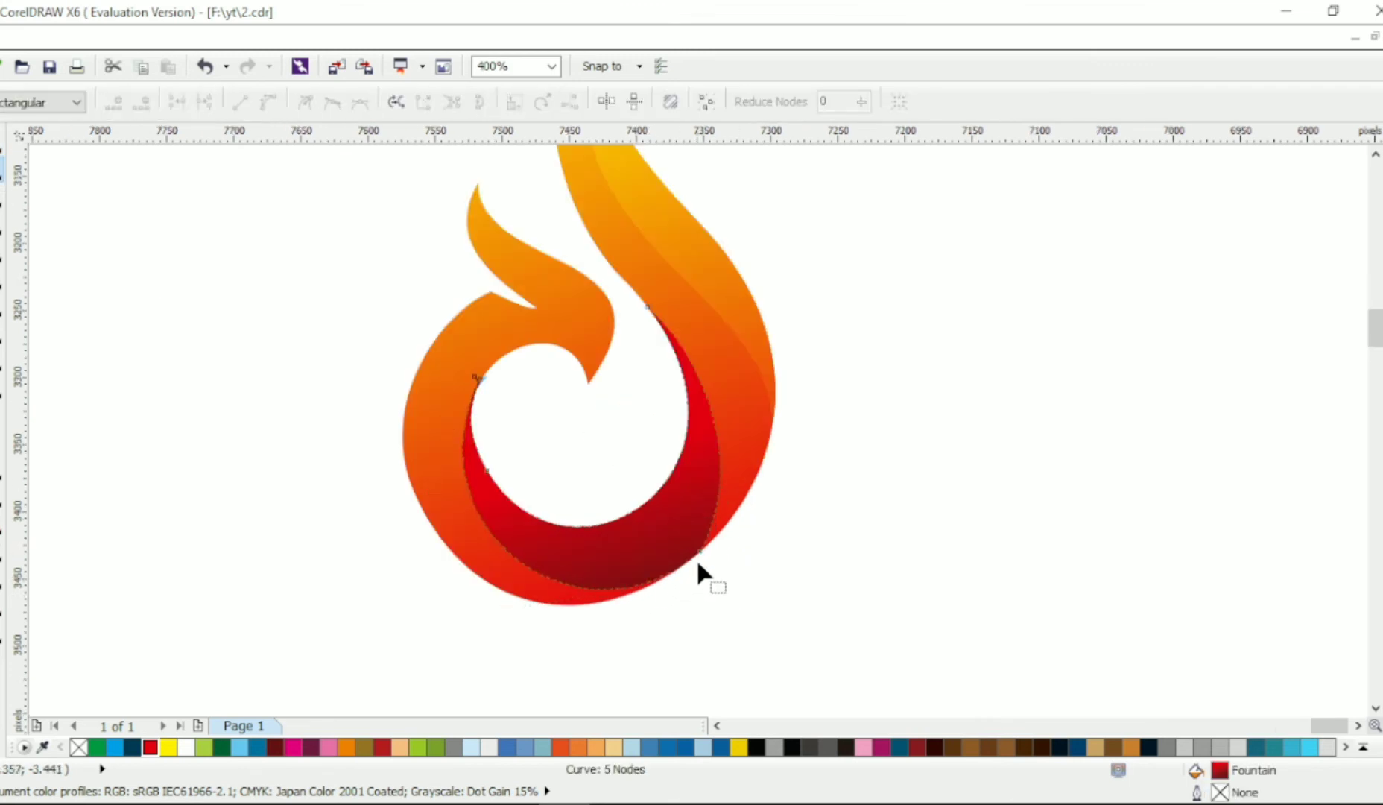
double_click(699, 551)
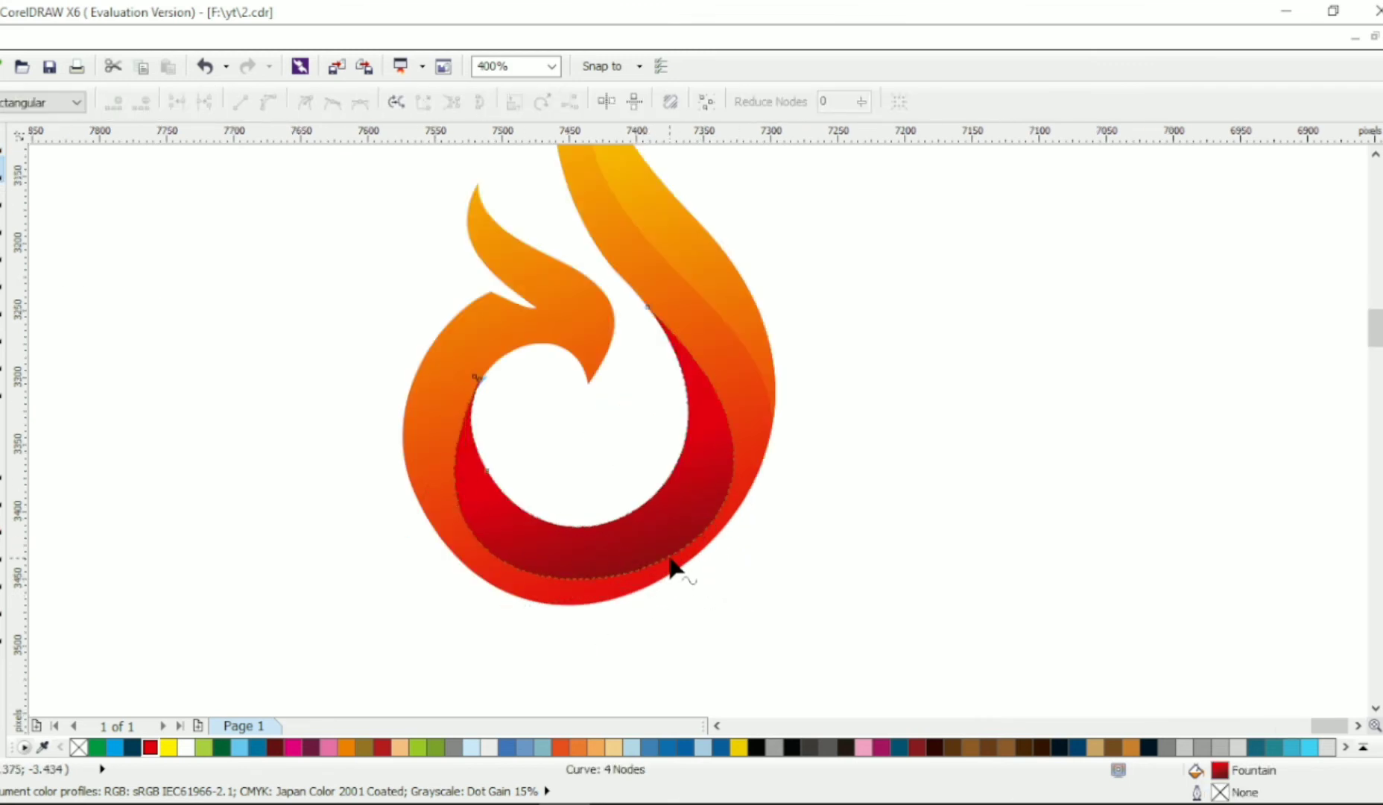
double_click(668, 558)
double_click(475, 378)
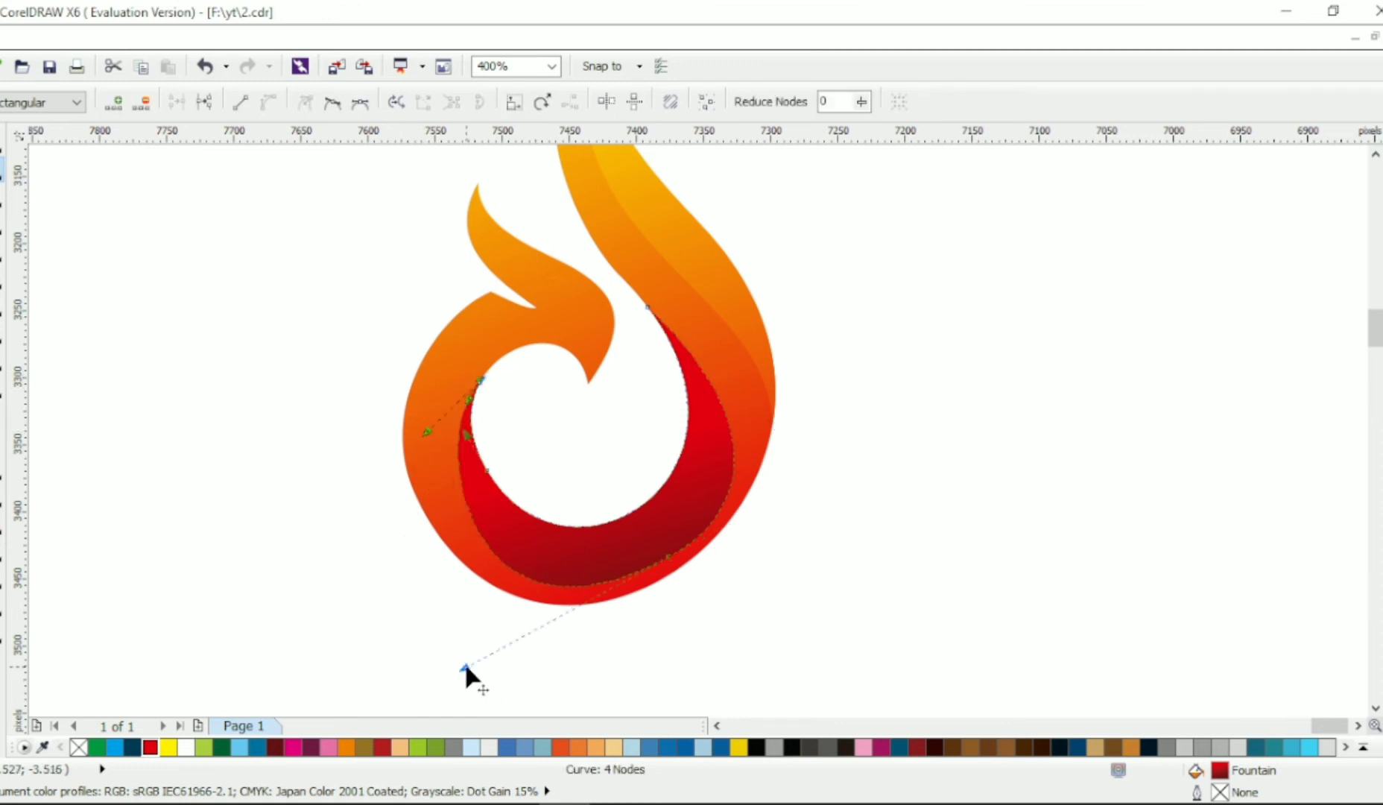
Reshape the crescent's outer edge by adjusting its lower node and curve handles so it follows the flame's base smoothly.
left_click_drag(618, 539, 713, 605)
left_click_drag(464, 668, 521, 636)
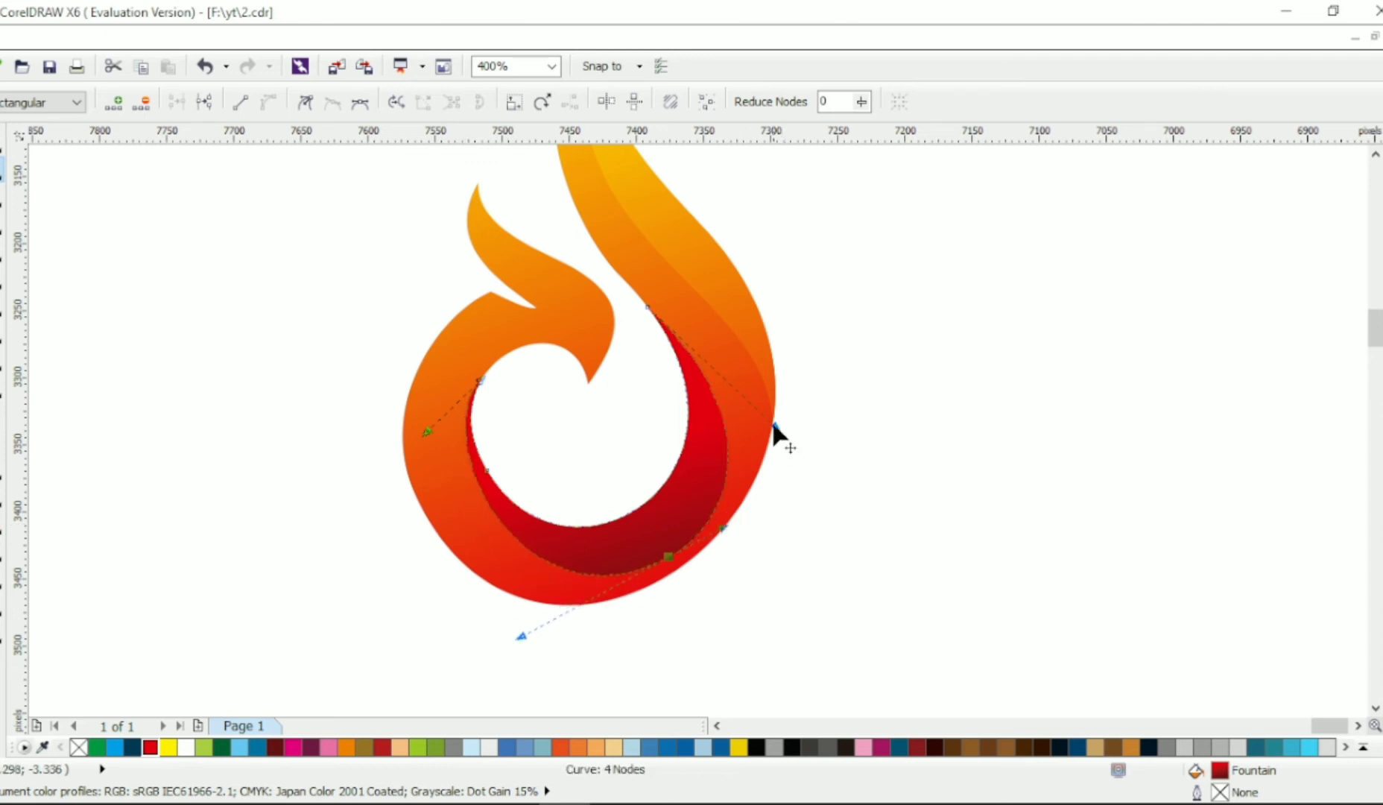
left_click_drag(775, 426, 760, 433)
left_click(2, 143)
left_click(335, 447)
scroll(499, 457, "down", 1)
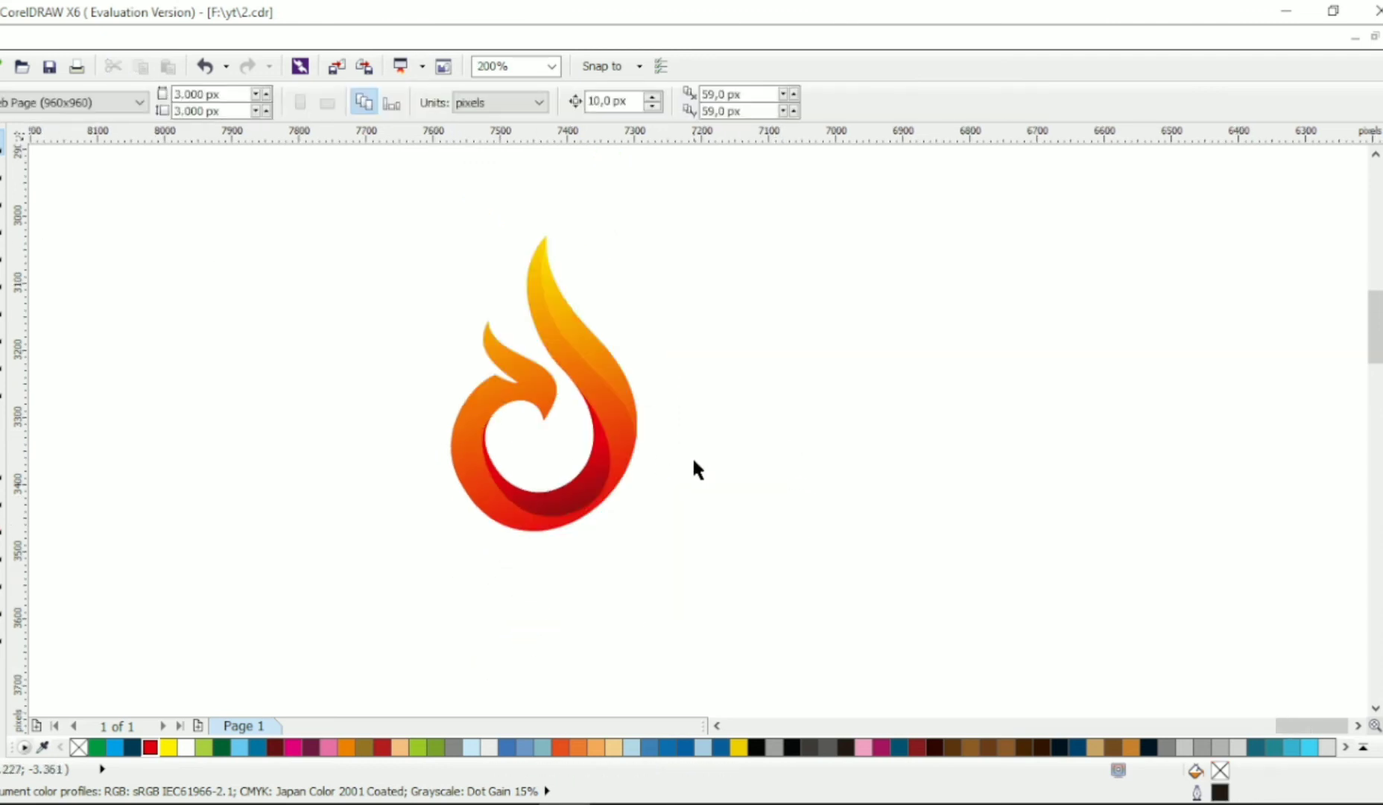
Group all parts of the flame and move the group slightly up and to the right.
scroll(555, 498, "up", 2)
left_click_drag(750, 210, 374, 602)
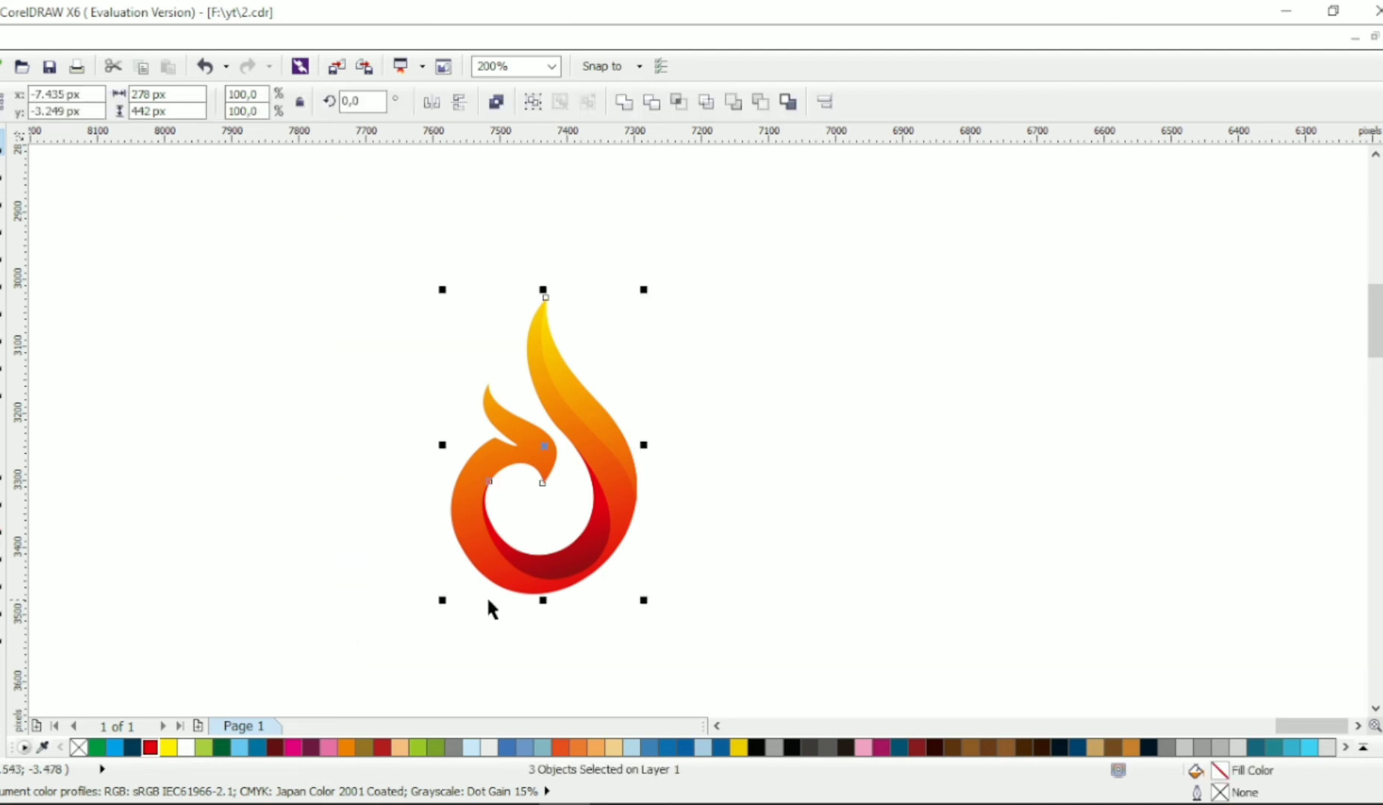
key("ctrl+g")
left_click_drag(628, 478, 656, 424)
left_click(717, 376)
Add the artistic text EAGLEFLAMES in capitals at the base of the flame.
left_click(2, 415)
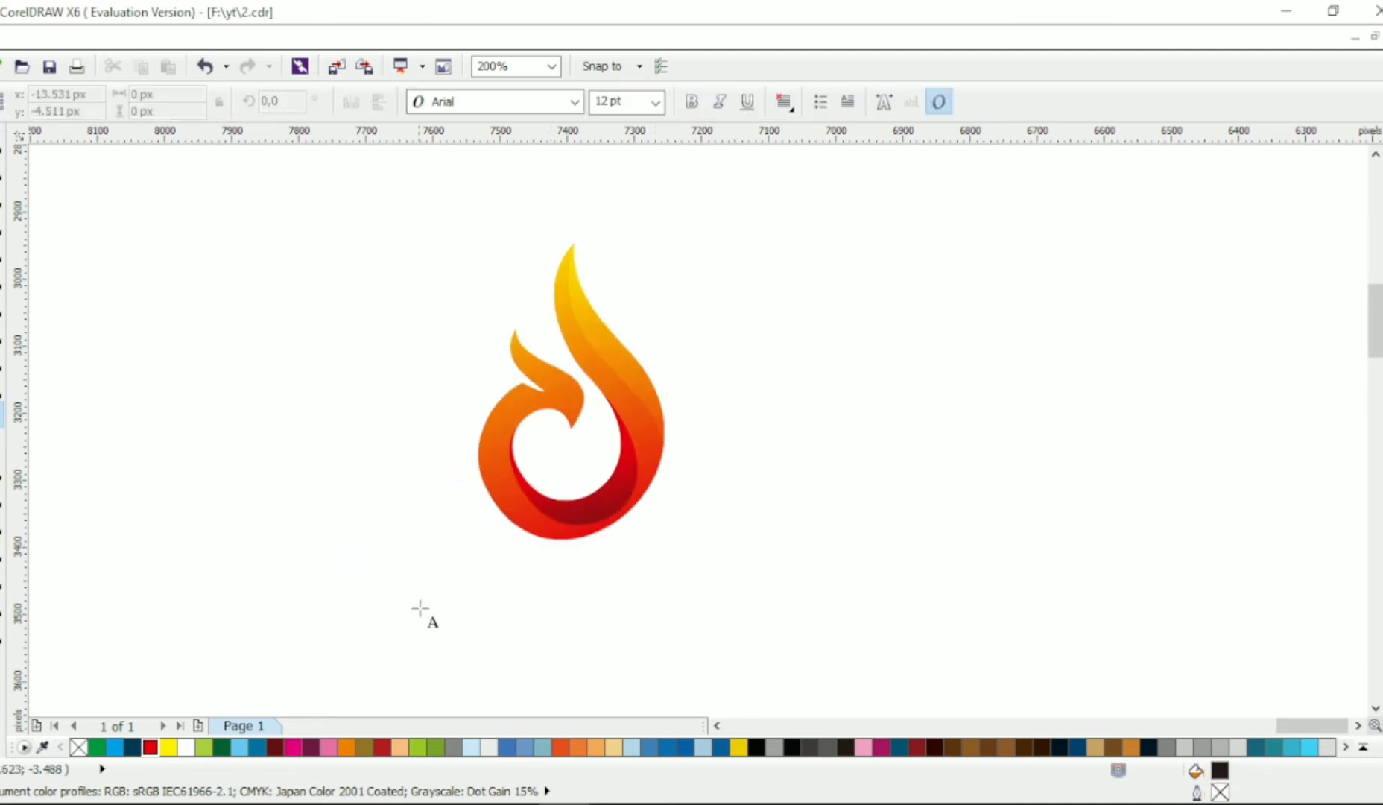
left_click(493, 569)
key("Caps_Lock")
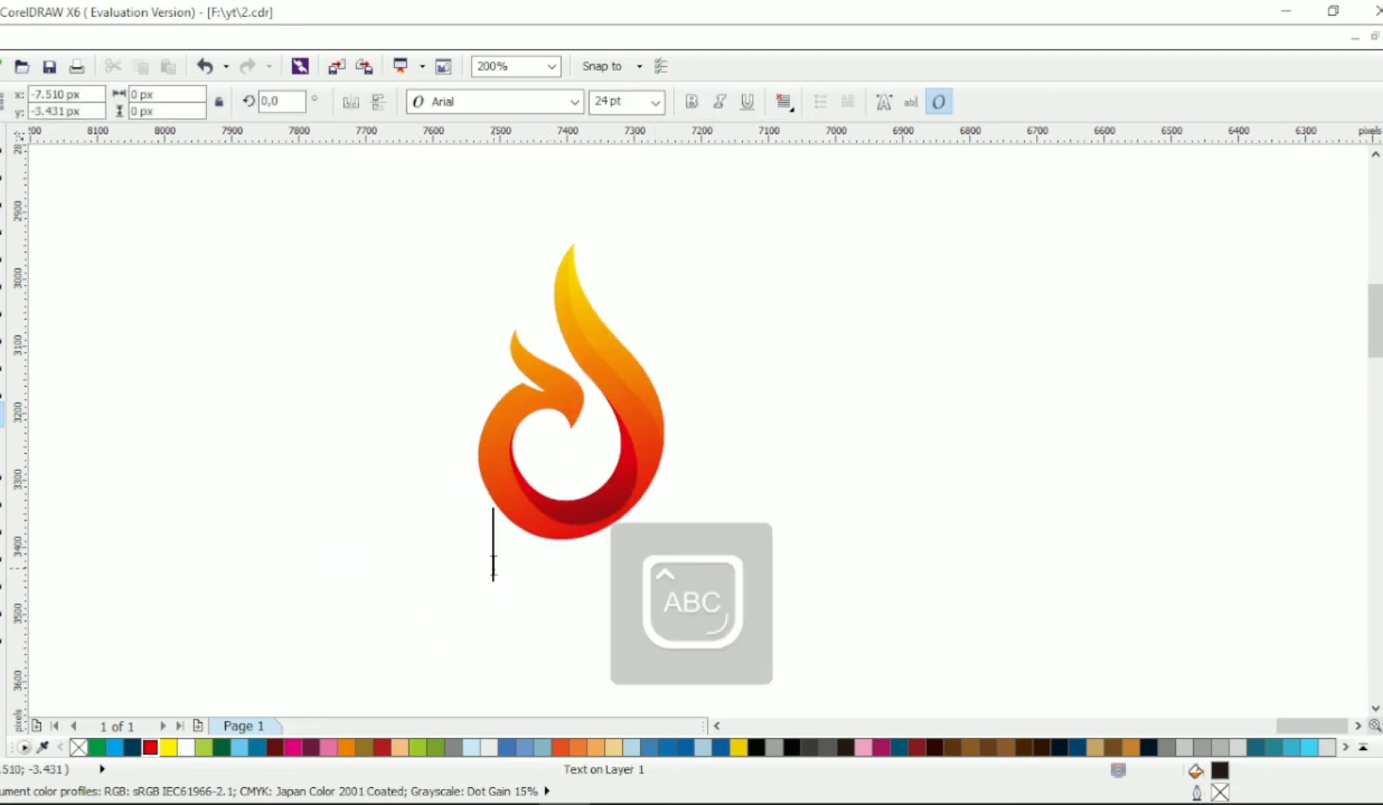
type("EAGLE")
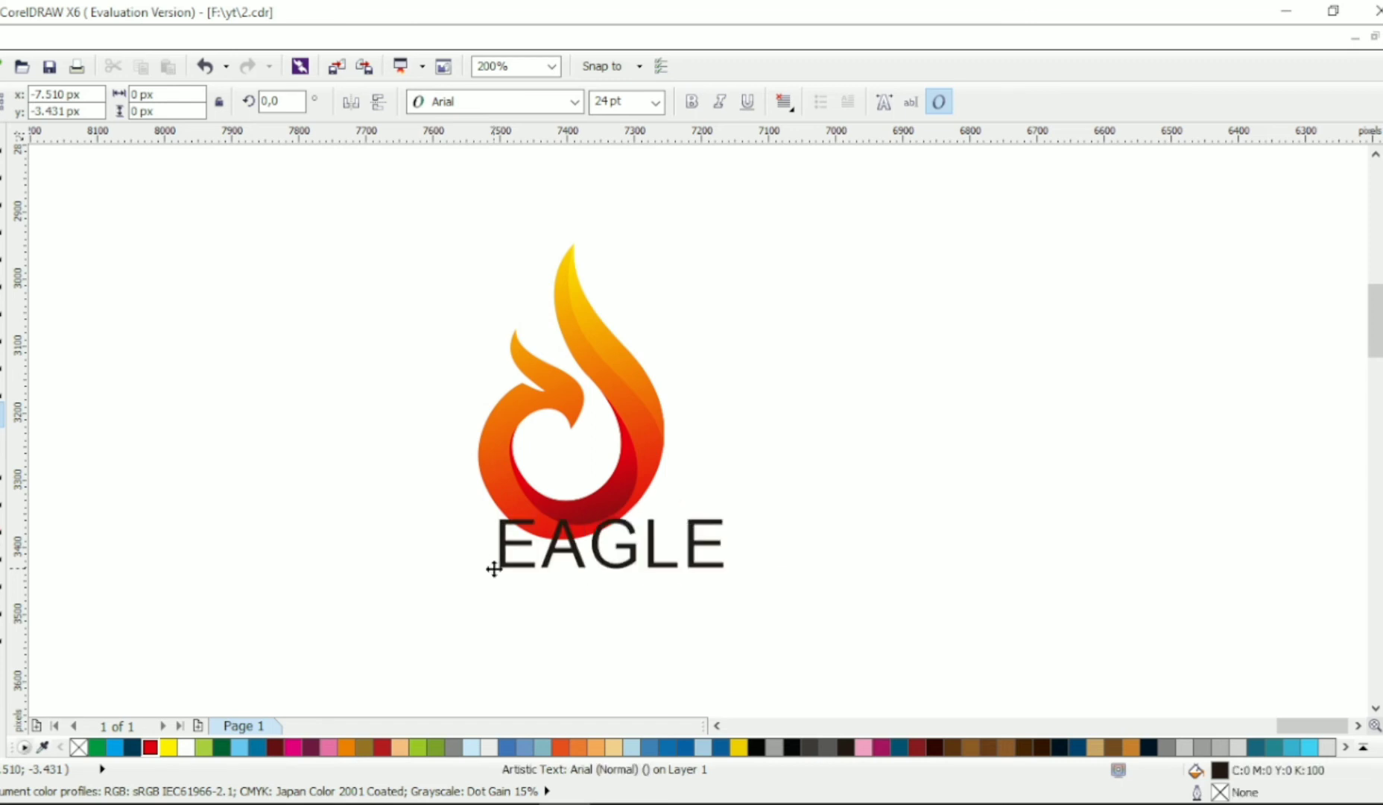
type("FLAMES")
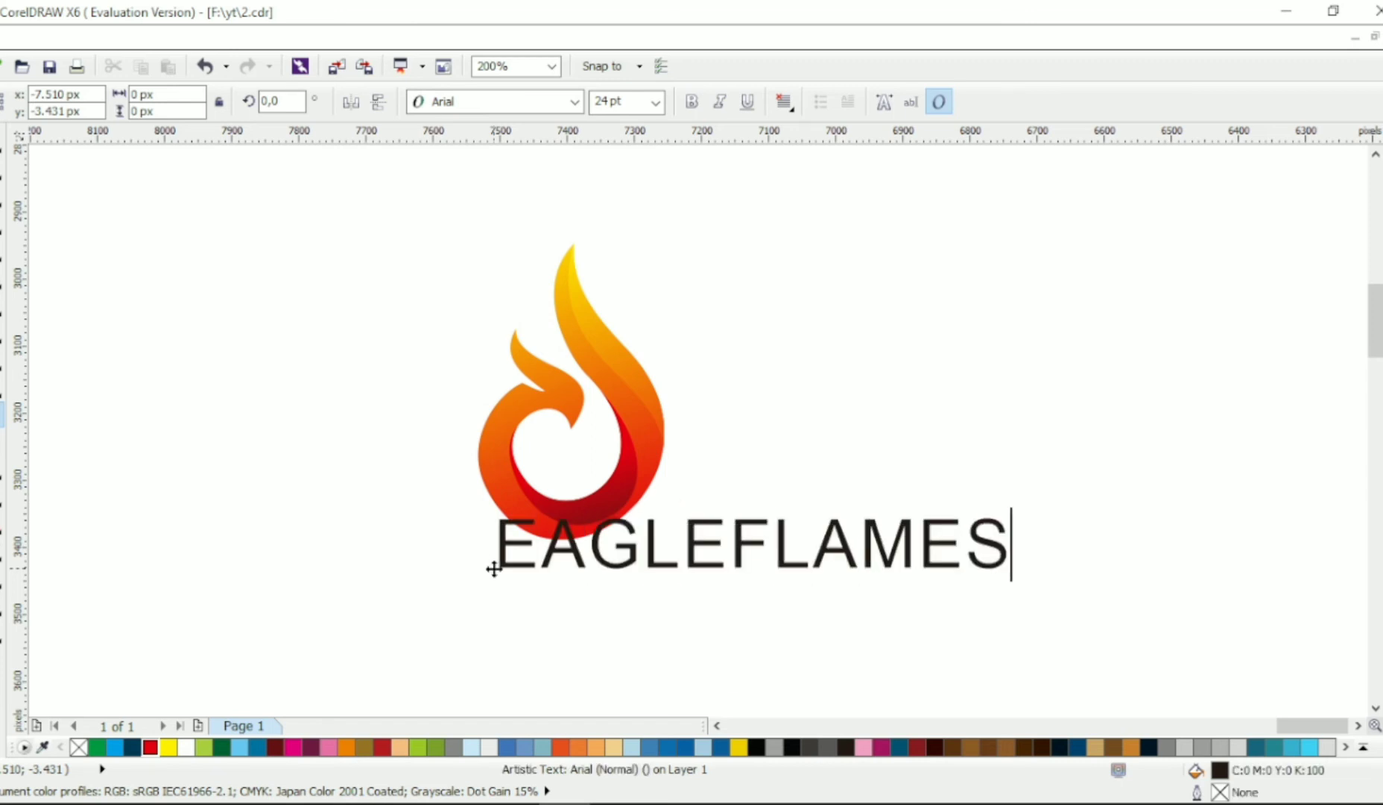
left_click(2, 141)
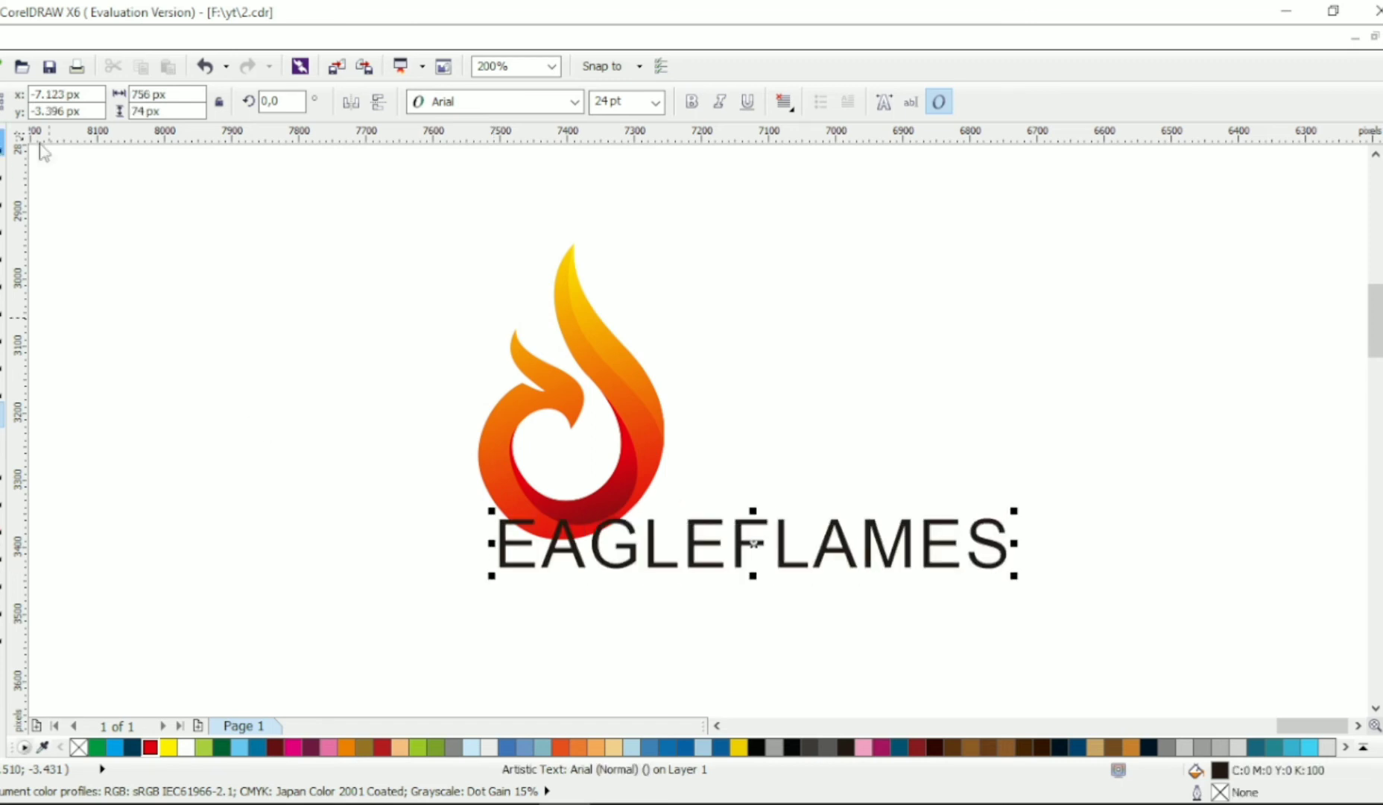
Set the EAGLEFLAMES text's font to Calibri Light and scale it down slightly to 23,486 pt.
left_click(574, 102)
left_click(565, 148)
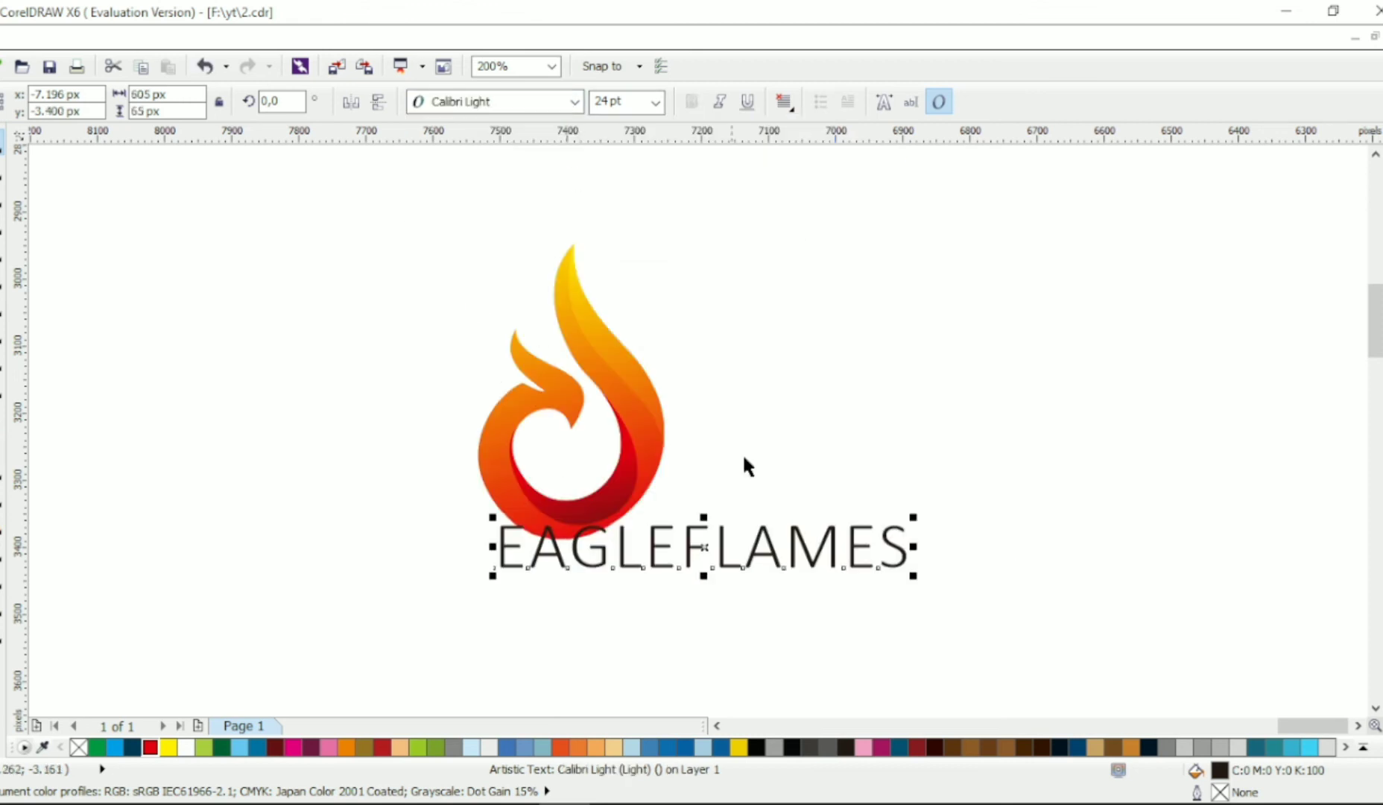
left_click_drag(913, 514, 905, 517)
Move the EAGLEFLAMES text beneath the flame and raise the flame group to leave a gap above it.
left_click_drag(701, 548, 584, 607)
left_click(635, 398, "shift")
left_click_drag(633, 392, 648, 352)
left_click(716, 514)
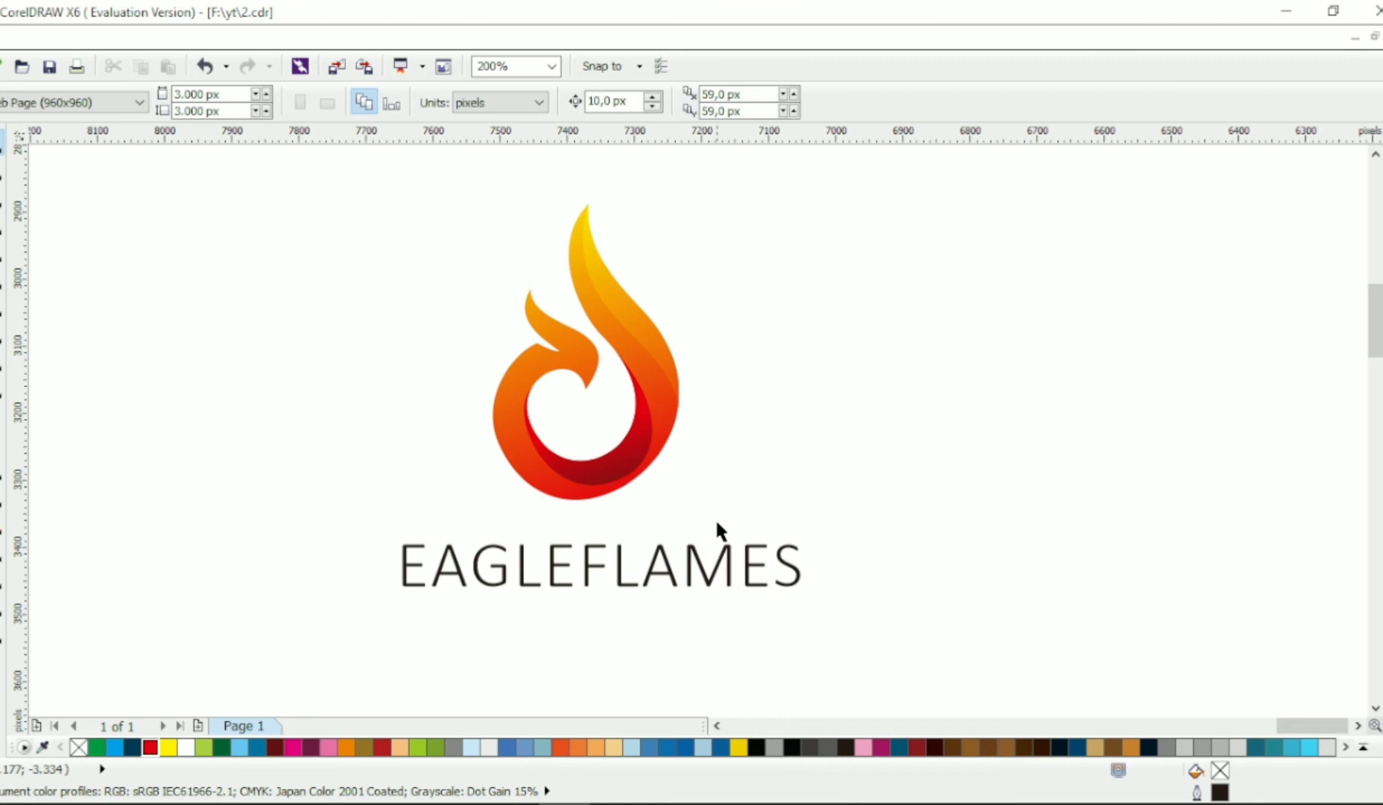
Set the word FLAMES within the EAGLEFLAMES text to Calibri Bold.
left_click(729, 559)
left_click(3, 415)
left_click(593, 564)
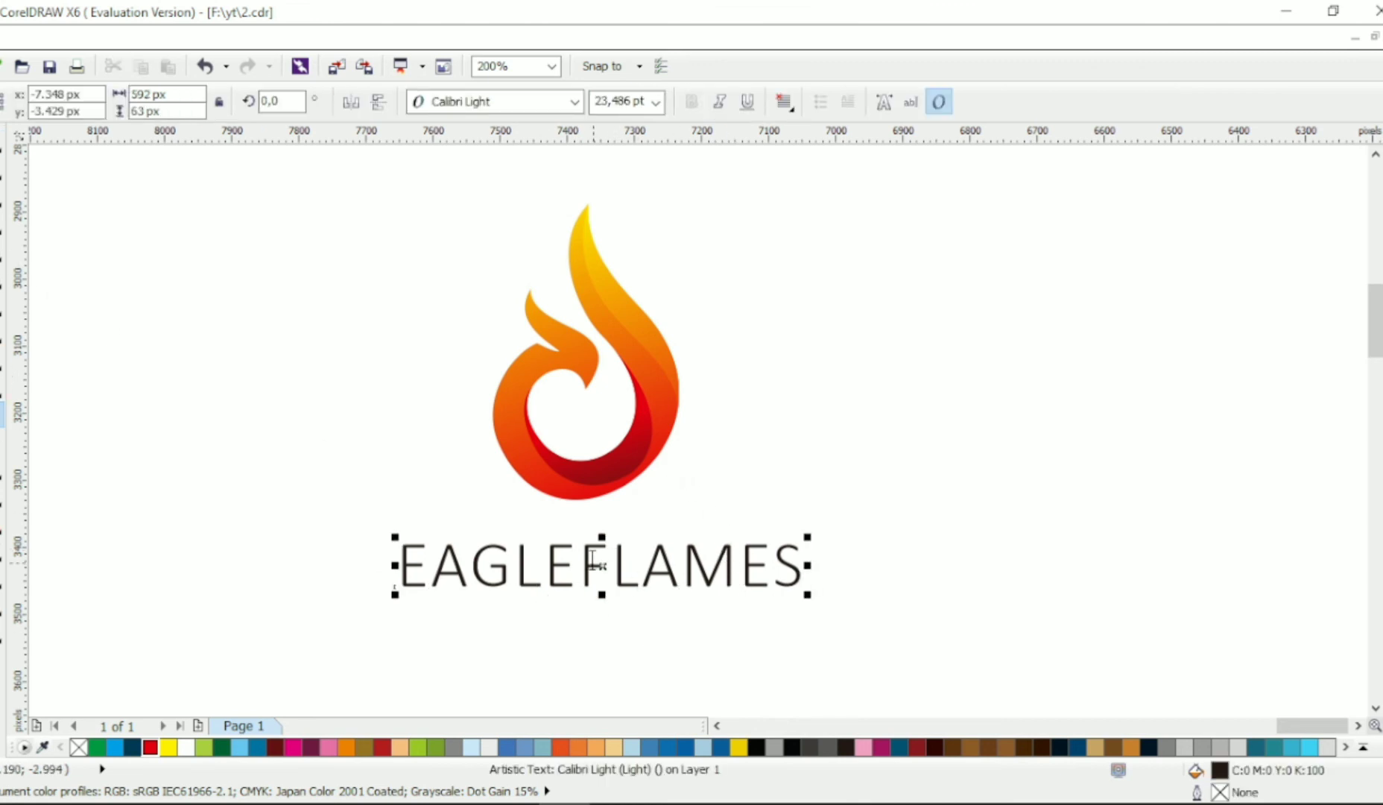
left_click_drag(593, 565, 813, 567)
left_click(574, 101)
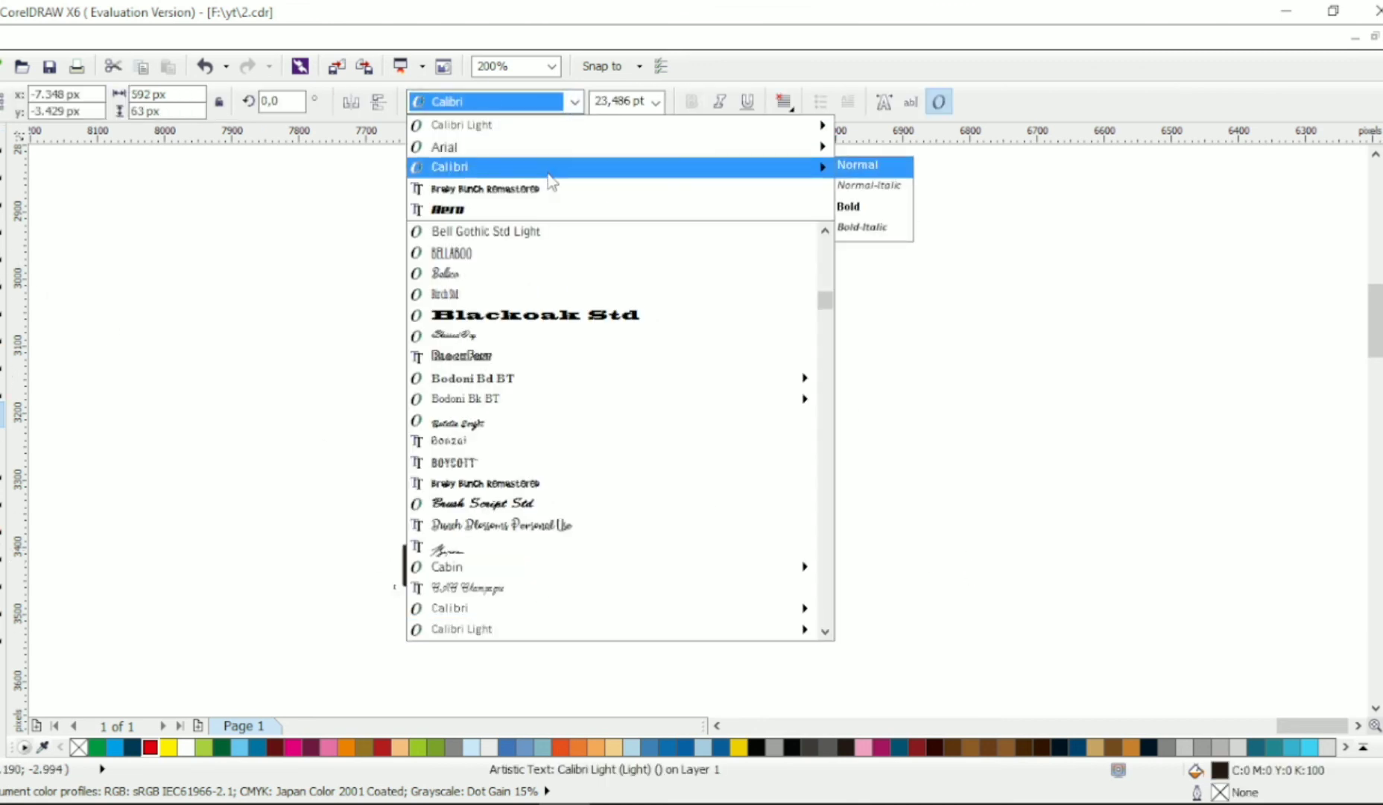
left_click(849, 206)
left_click(5, 145)
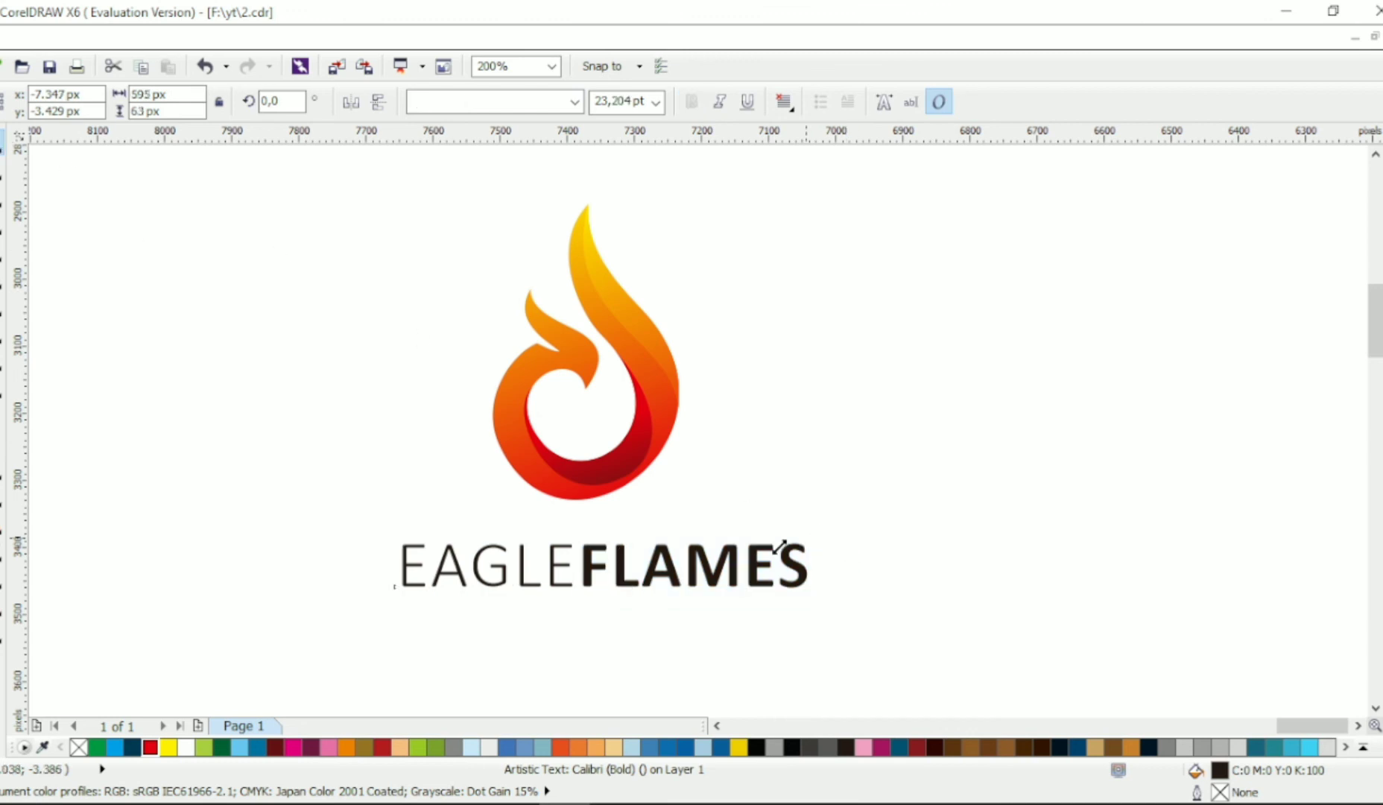
Center the EAGLEFLAMES text at 18,75 pt under the flame and fill it with dark red C53 M100 Y100 K41.
left_click_drag(807, 621, 296, 173)
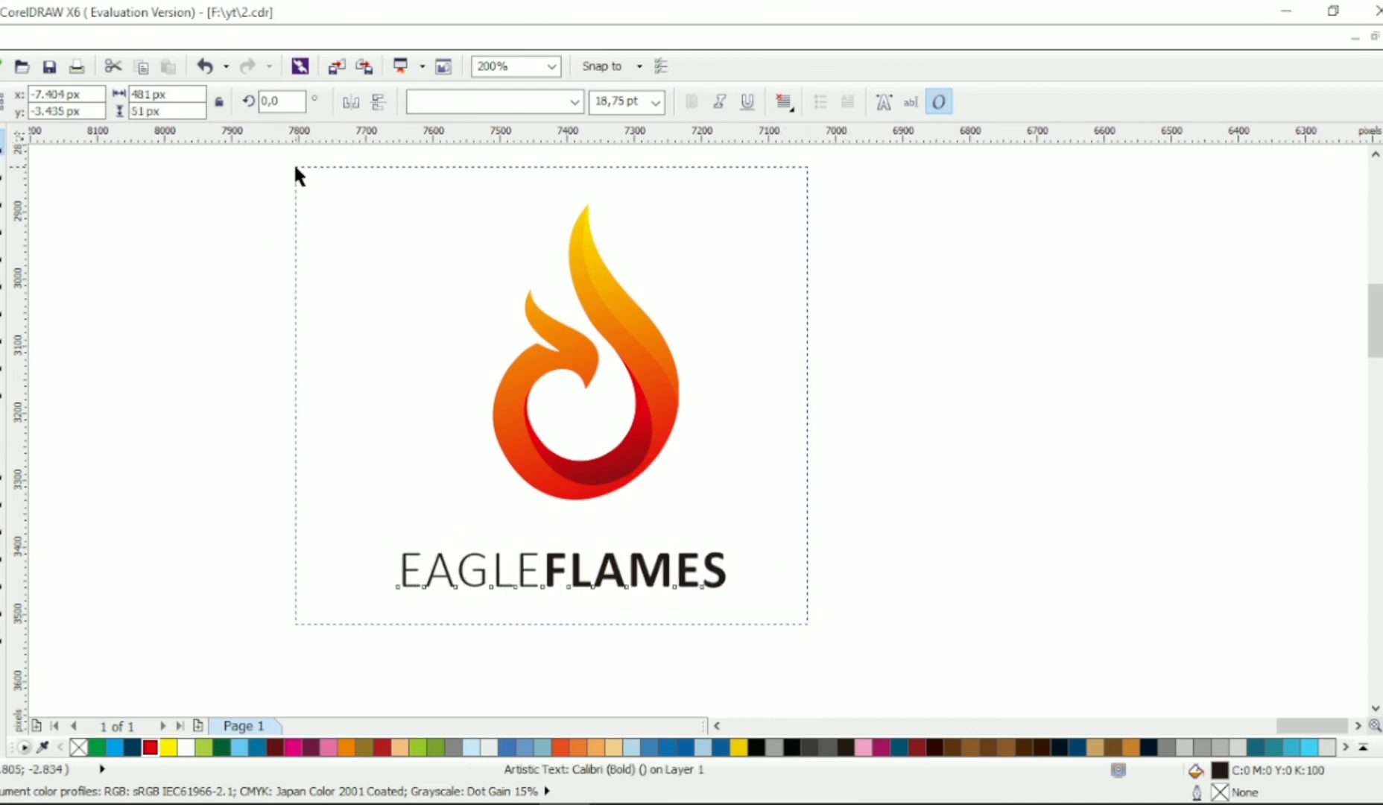
left_click(777, 403)
left_click(712, 573)
left_click(275, 747)
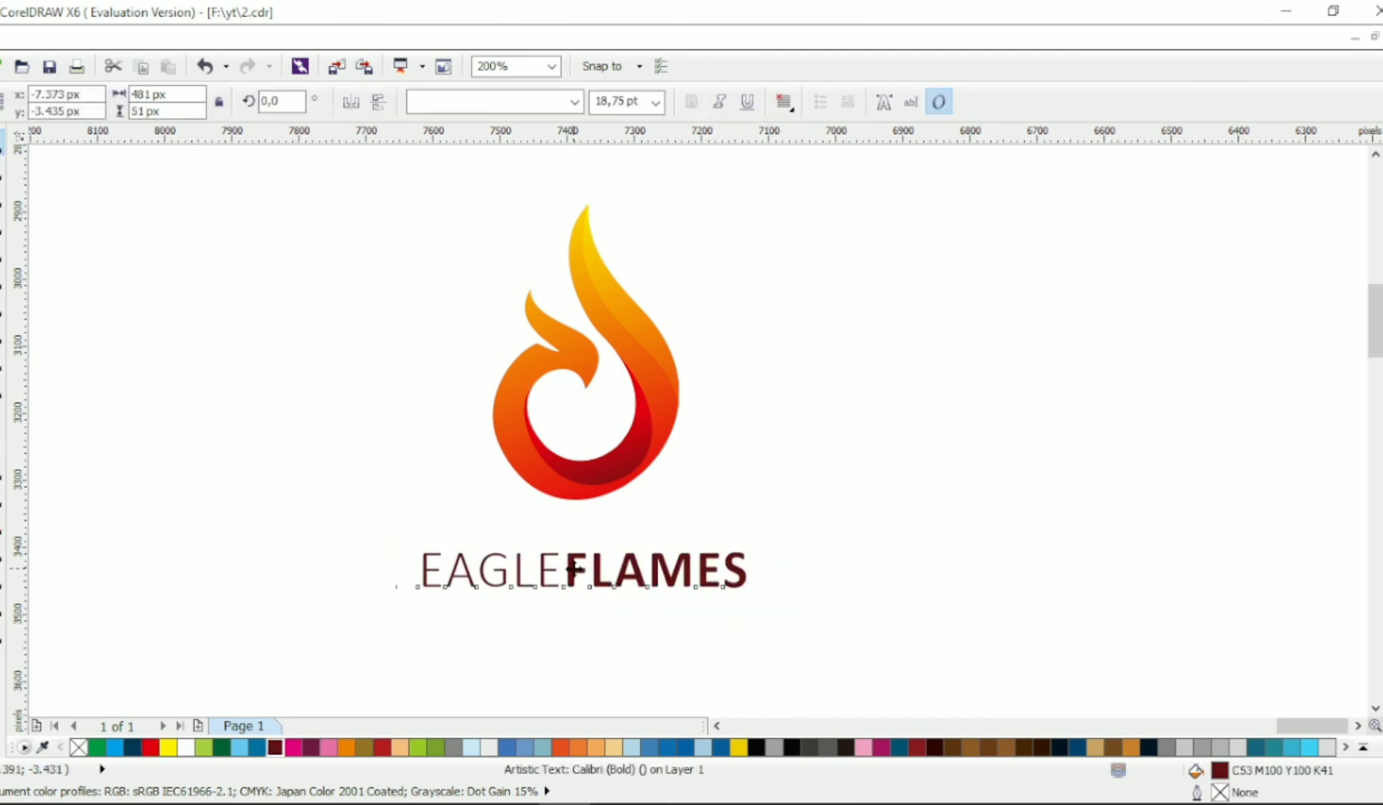
Duplicate the EAGLEFLAMES text directly below itself and change the copy's wording to LOGO DESIGN.
left_click_drag(573, 569, 574, 617)
right_click(574, 618)
key("F8")
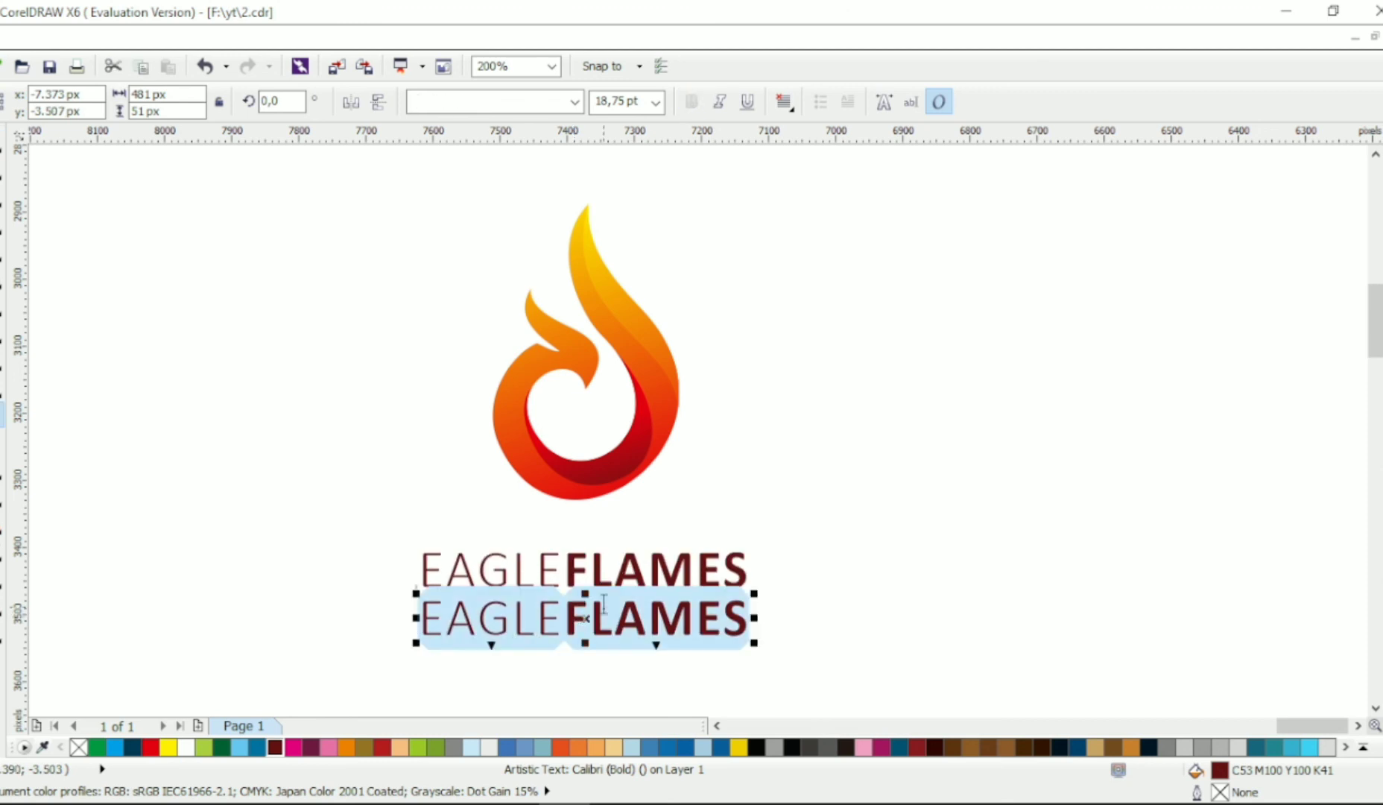
type("LOGO DESIGN")
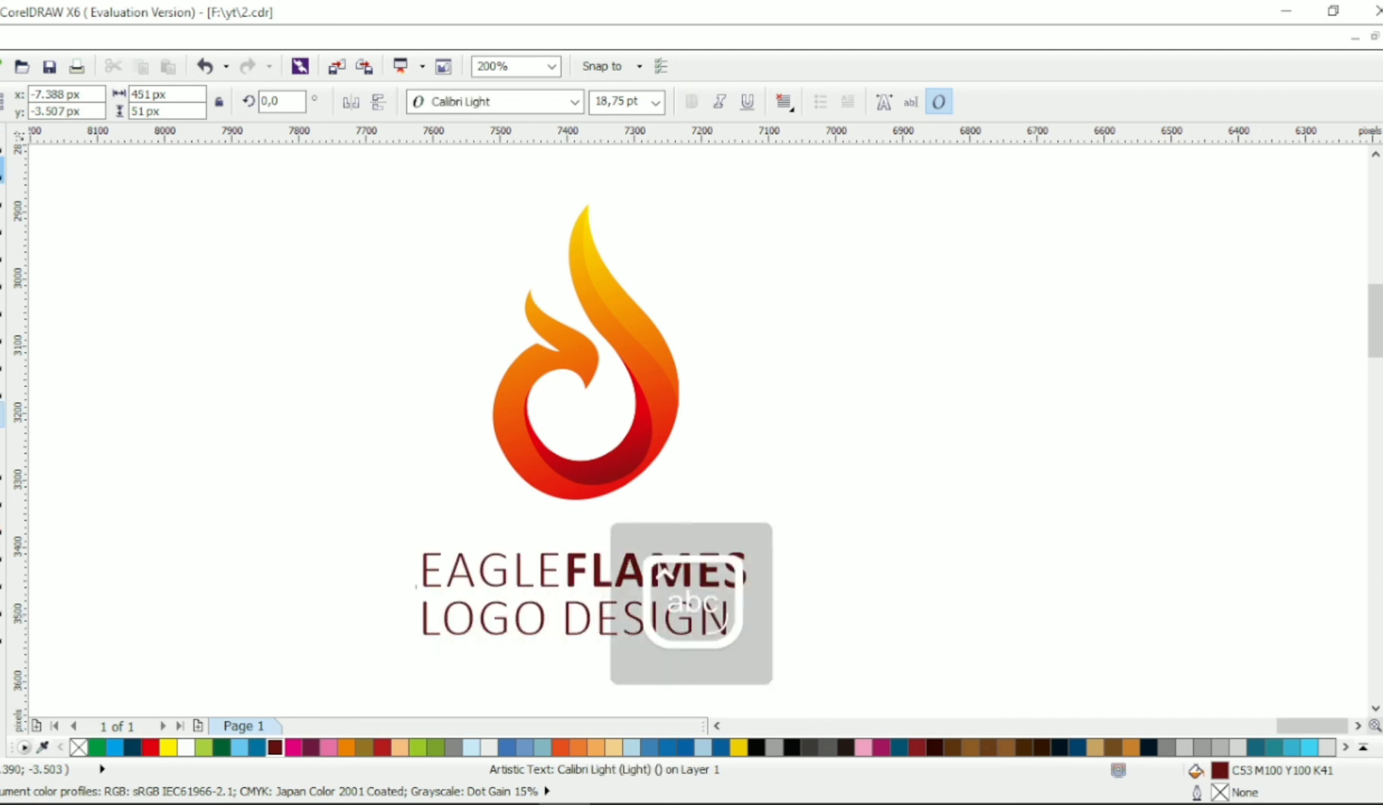
key("ctrl+space")
Set the LOGO DESIGN tagline's font to Calibri with bold style.
left_click(574, 101)
left_click(537, 144)
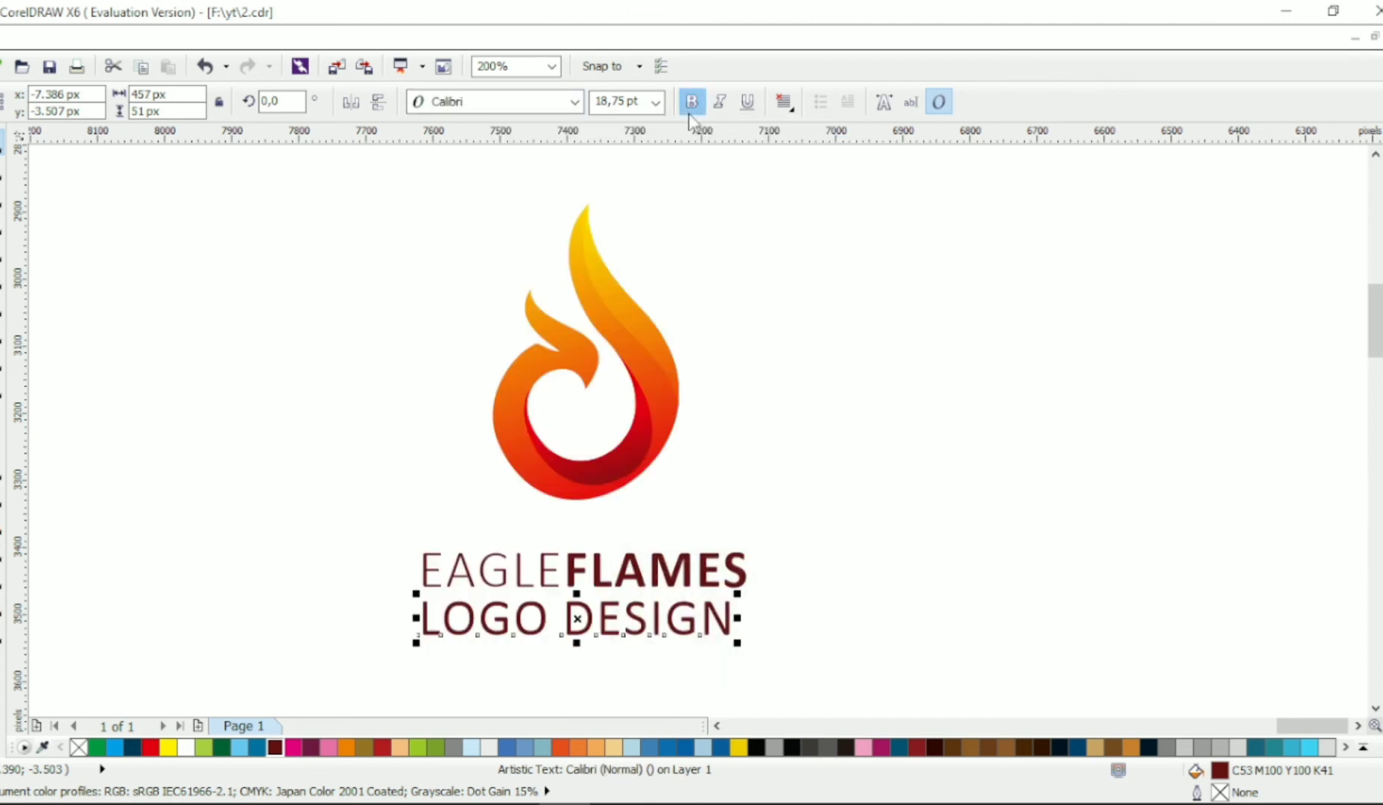
left_click(692, 102)
Scale the LOGO DESIGN tagline down to 5,845 pt and widen its letter spacing.
left_click_drag(737, 642, 687, 620)
key("F10")
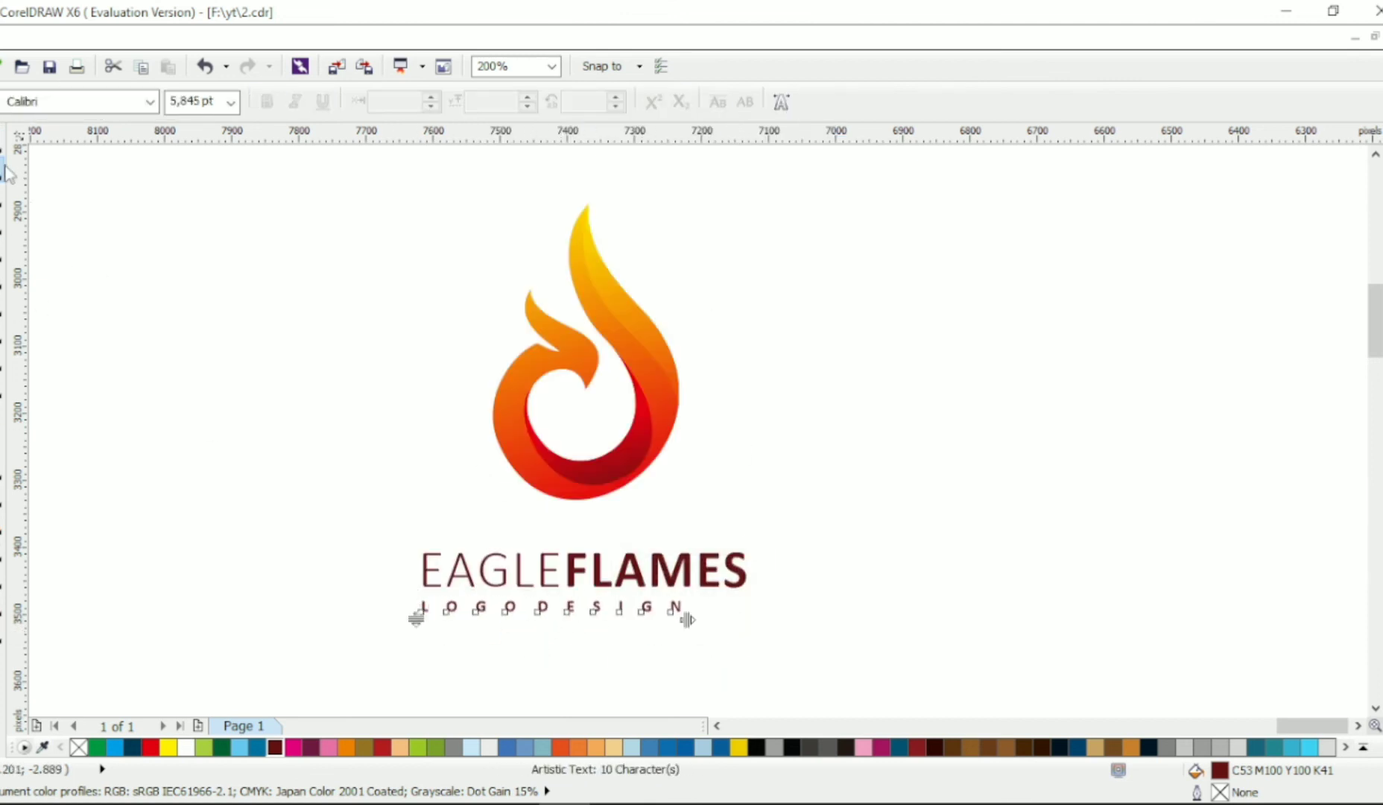
left_click(6, 172)
left_click(828, 590)
Center the flame, name and tagline on one vertical axis and move the tagline slightly closer to the name.
left_click_drag(828, 185, 248, 642)
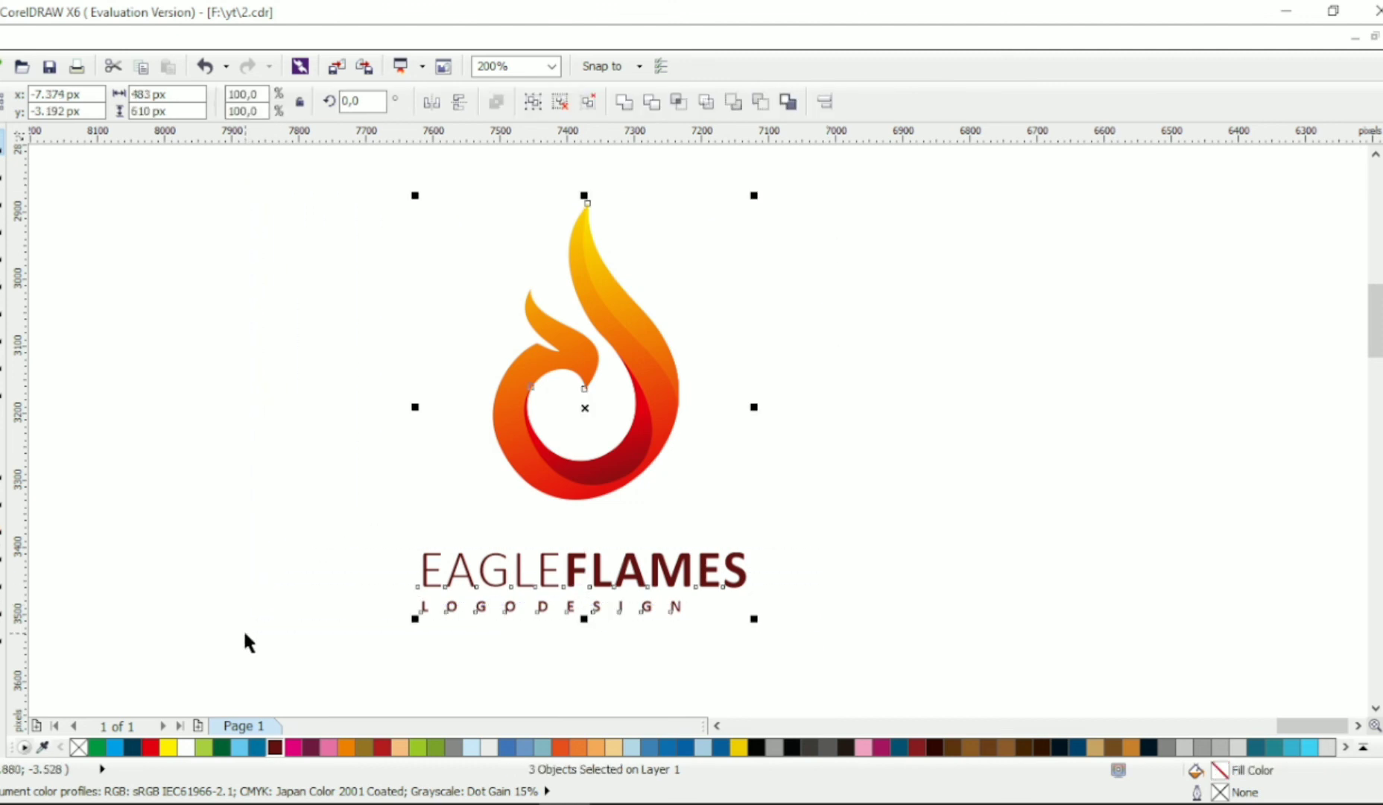
key("c")
left_click(602, 637)
left_click_drag(605, 604, 606, 598)
left_click(850, 579)
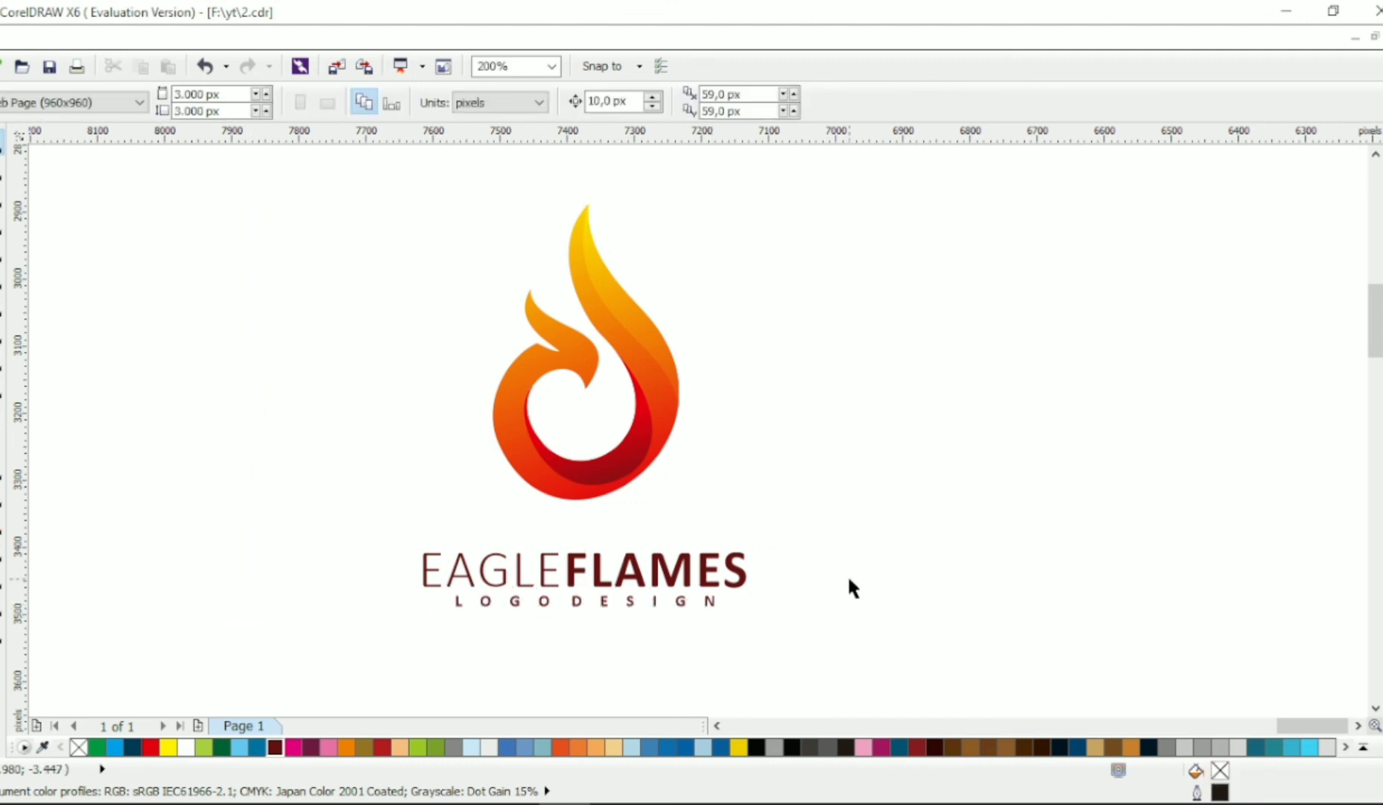
Fill the LOGO DESIGN tagline with a lighter red than the name and move it slightly down.
left_click(713, 602)
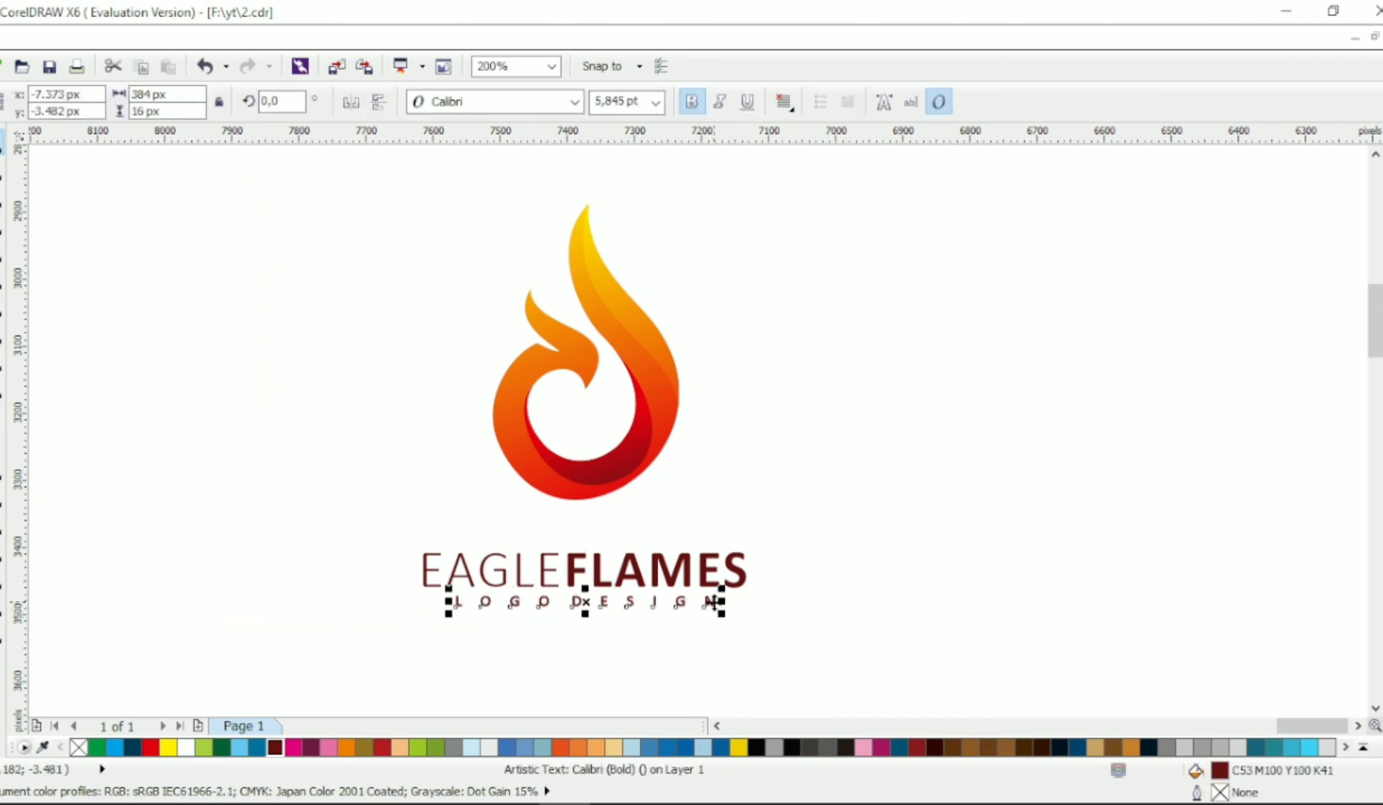
left_click(381, 748)
left_click(358, 632)
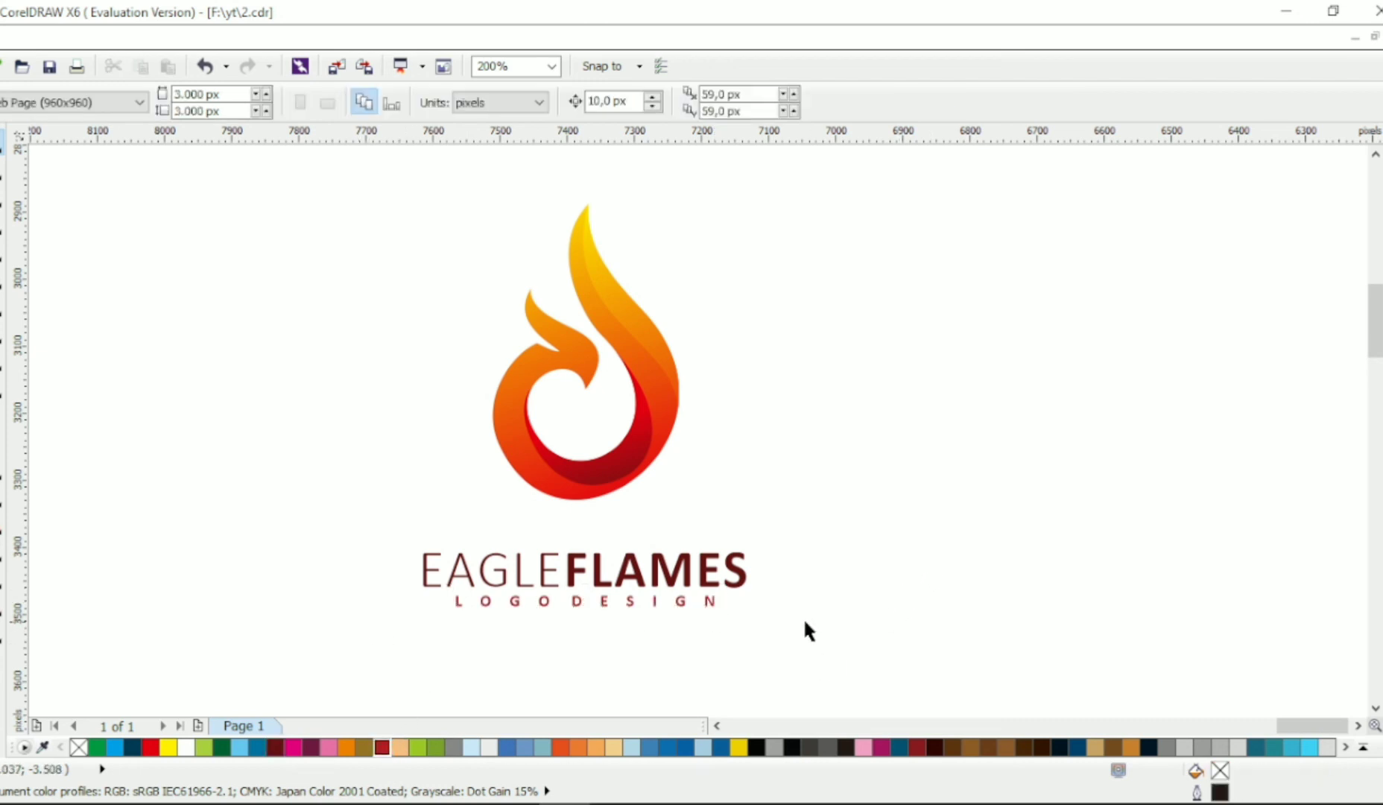
left_click_drag(698, 598, 699, 604)
left_click(964, 529)
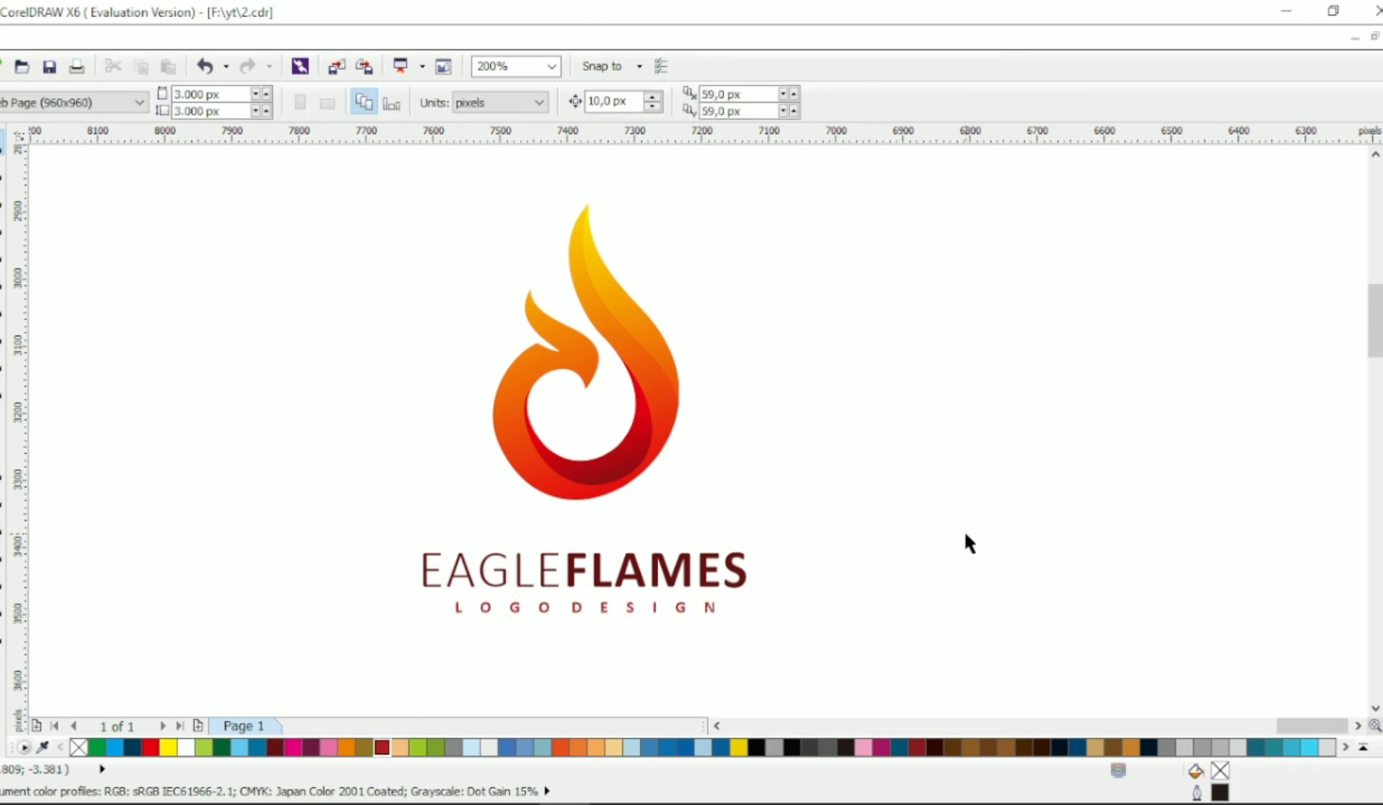